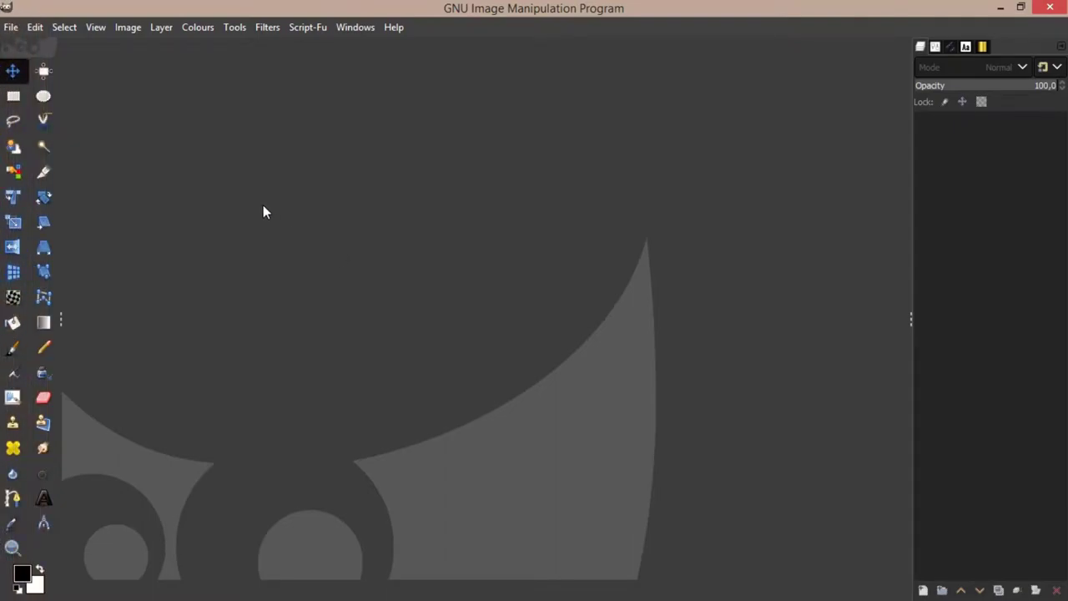
Create a new 1920×1080 image with Fill with set to Transparency
{"action": "left_click", "coordinate": [12, 28]}
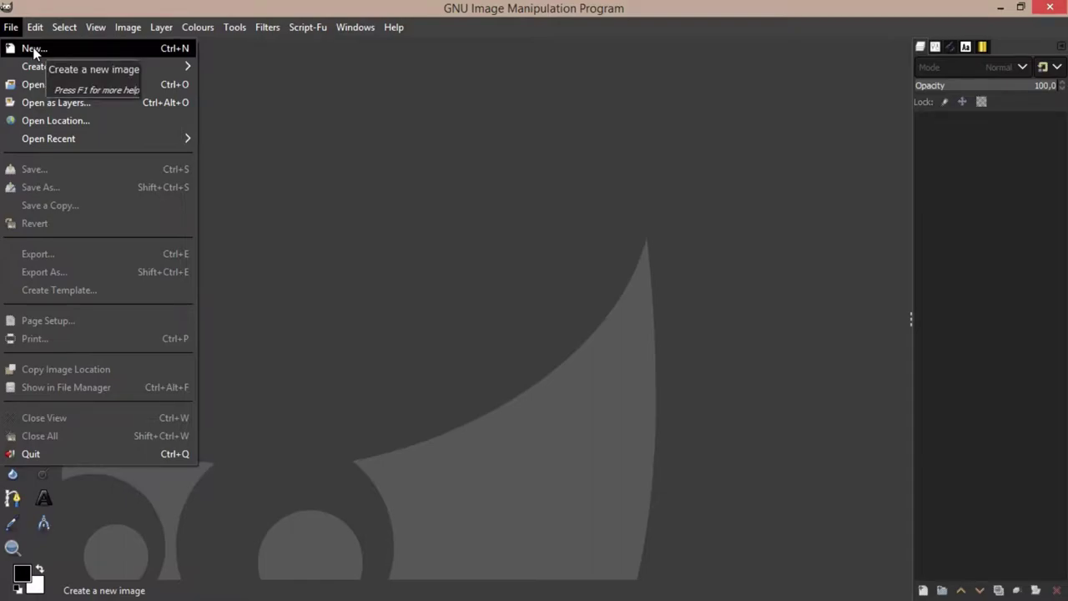
{"action": "left_click", "coordinate": [33, 47]}
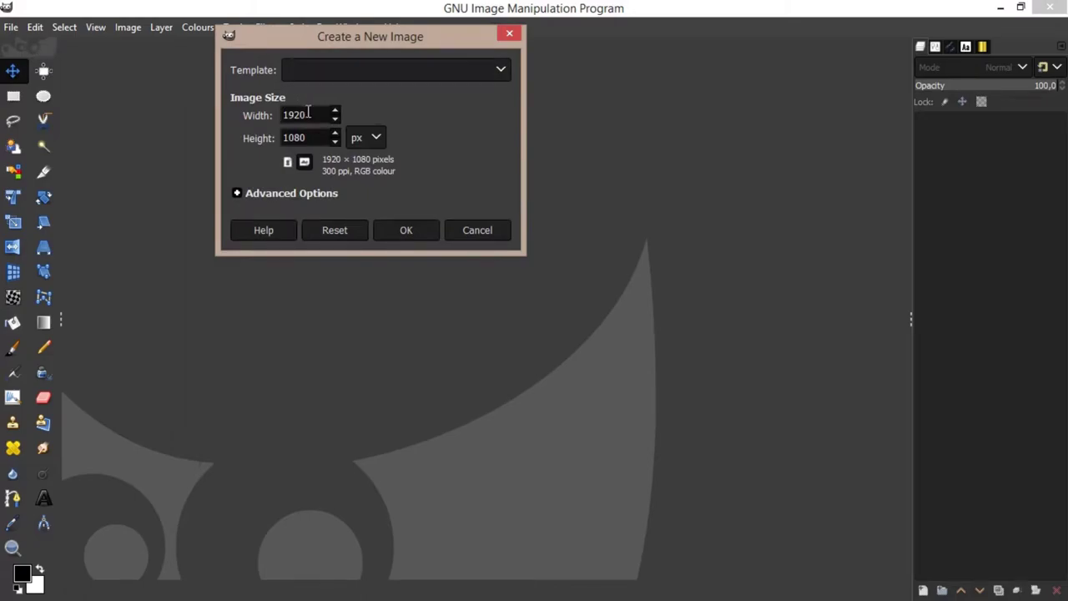
{"action": "left_click", "coordinate": [315, 193]}
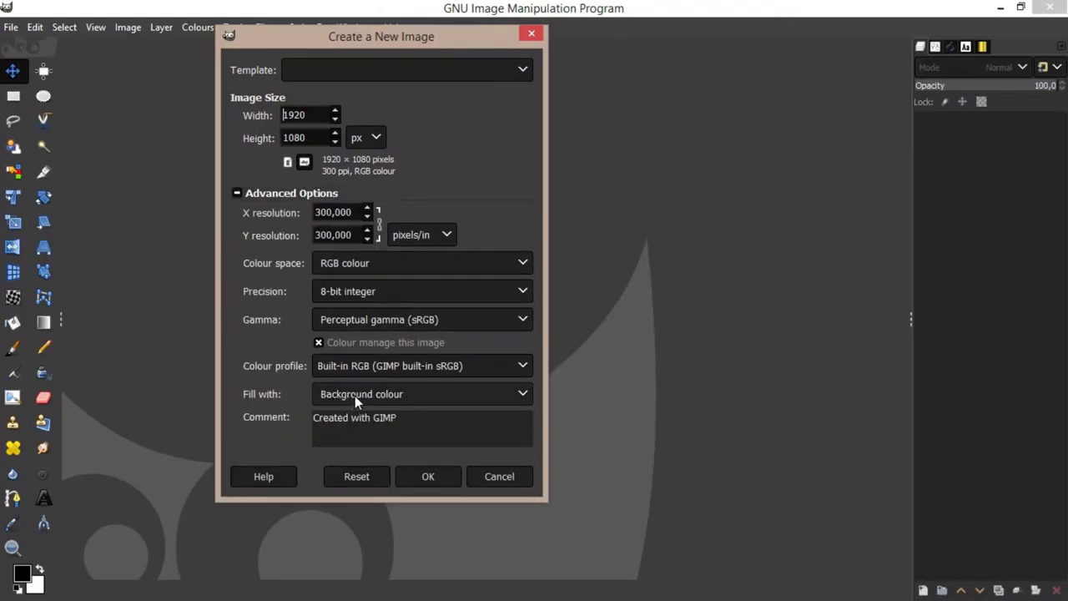
{"action": "left_click", "coordinate": [523, 396]}
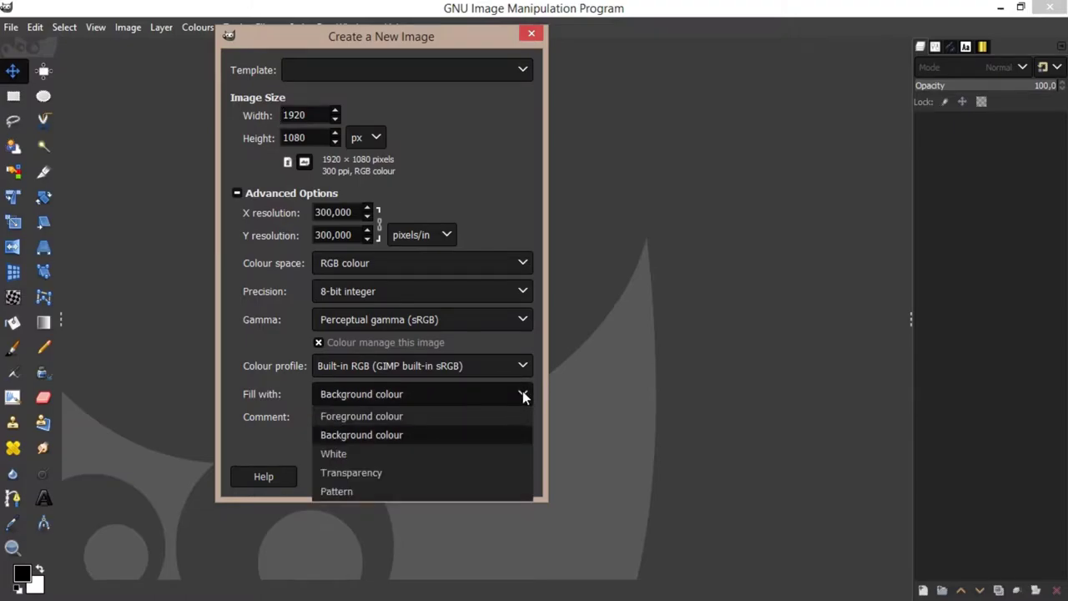
{"action": "left_click", "coordinate": [391, 471]}
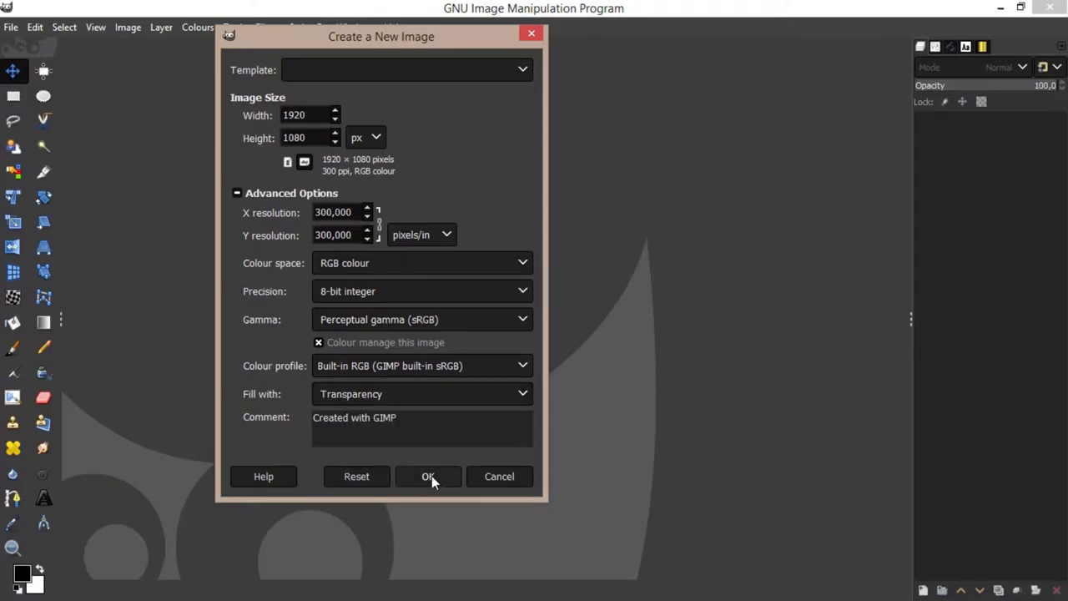
{"action": "left_click", "coordinate": [431, 475]}
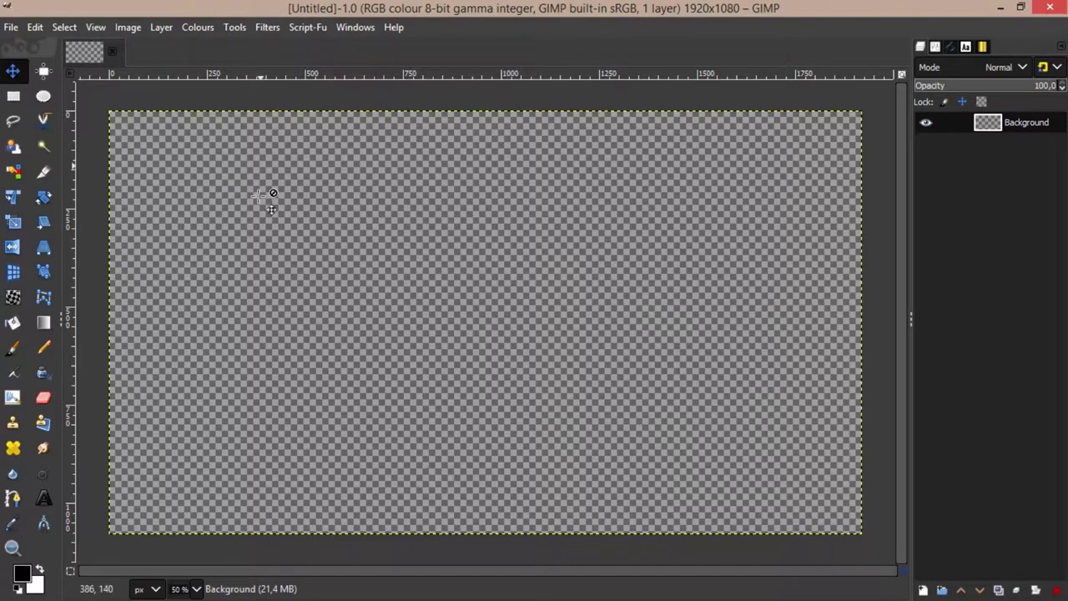
Add a horizontal guide at 50% and a vertical guide at 50%
{"action": "left_click", "coordinate": [128, 27]}
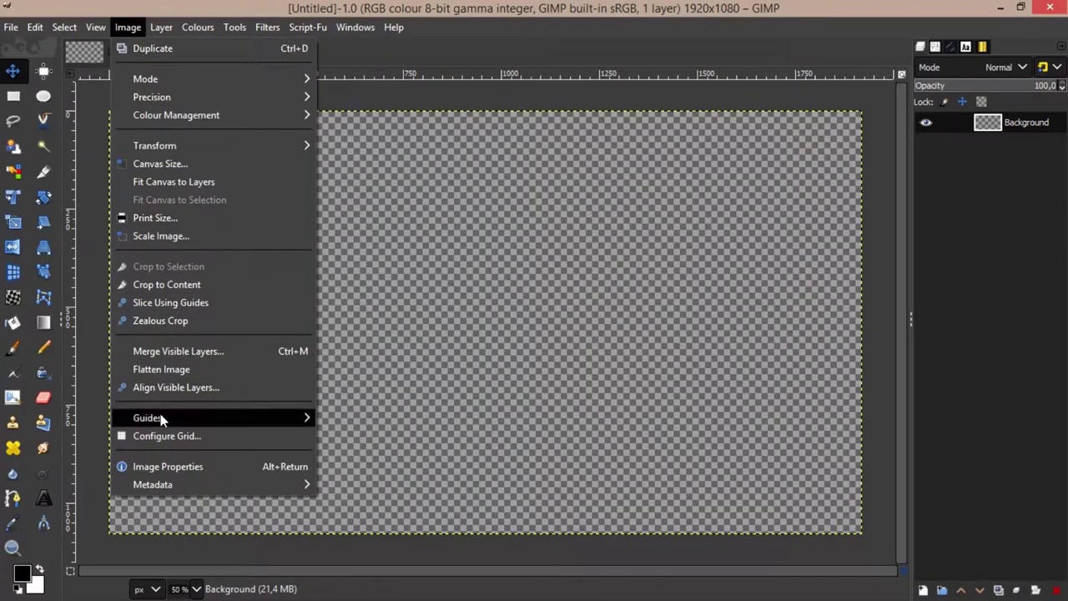
{"action": "mouse_move", "coordinate": [147, 418]}
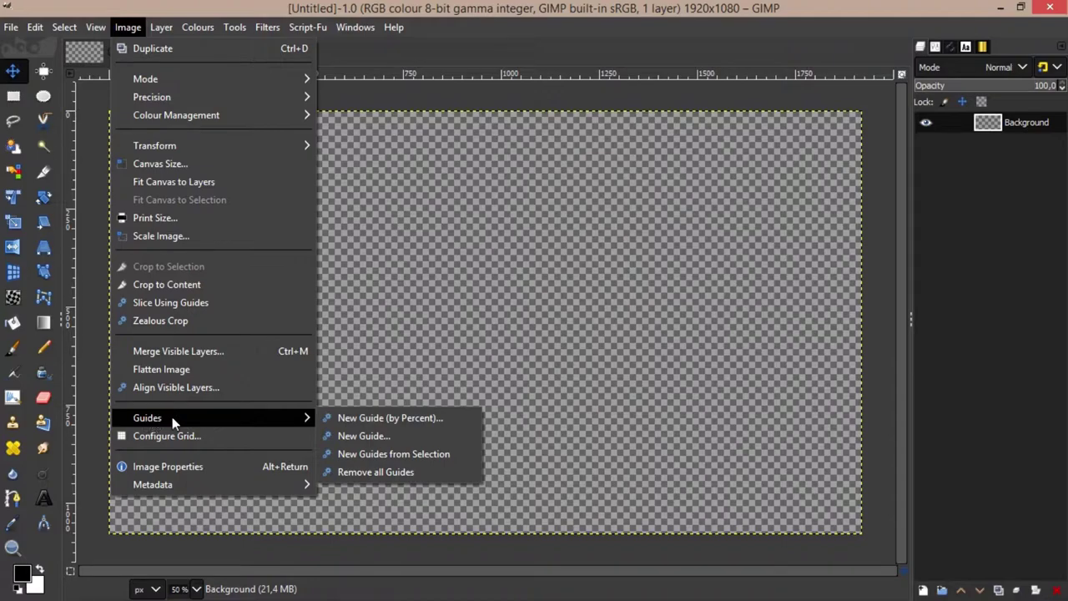
{"action": "left_click", "coordinate": [371, 419]}
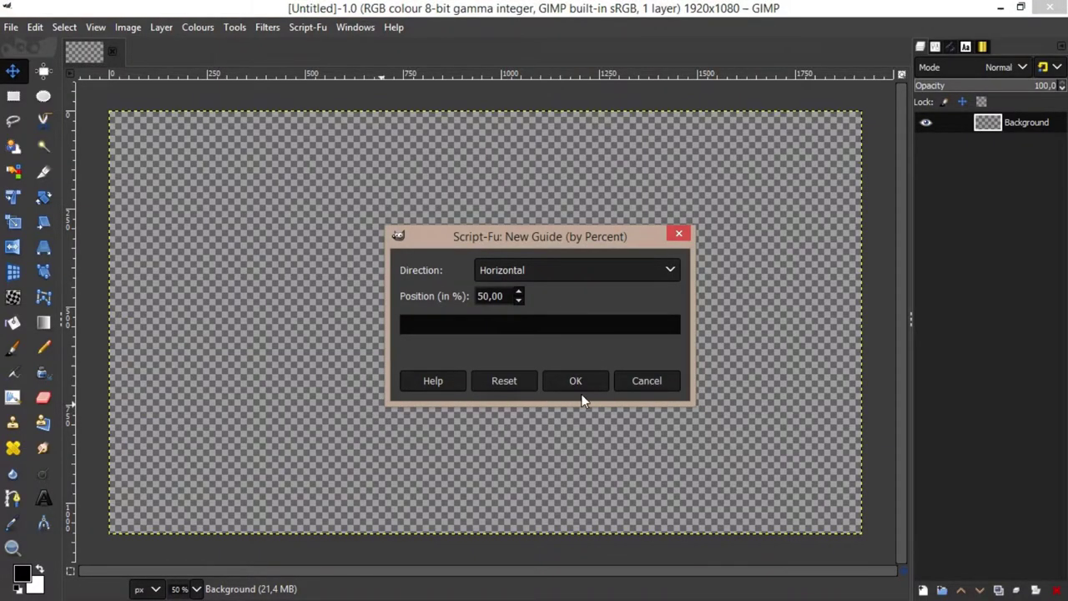
{"action": "left_click", "coordinate": [577, 381]}
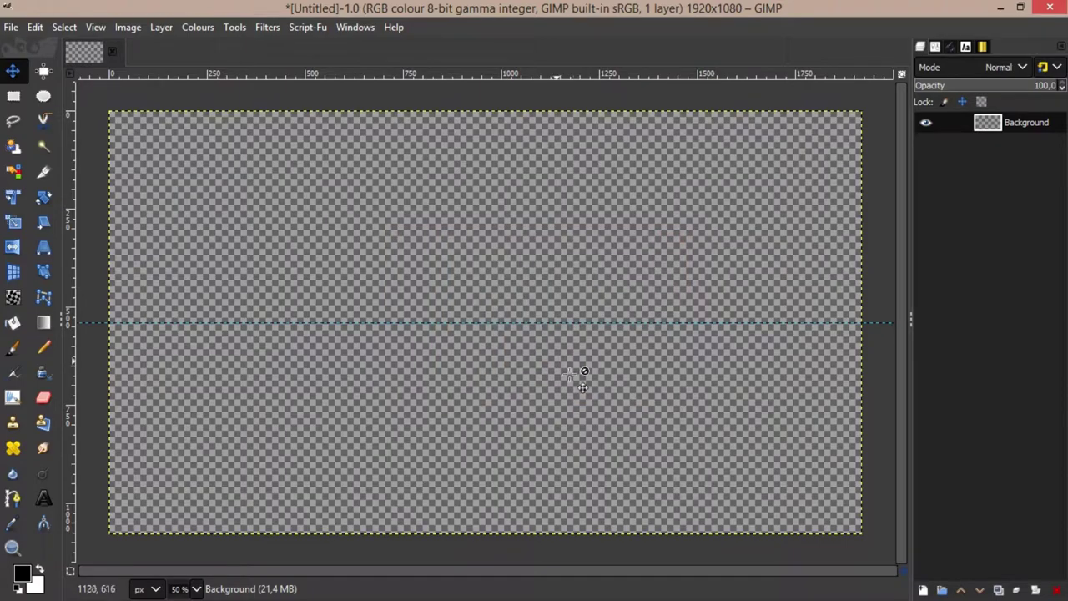
{"action": "left_click", "coordinate": [129, 30]}
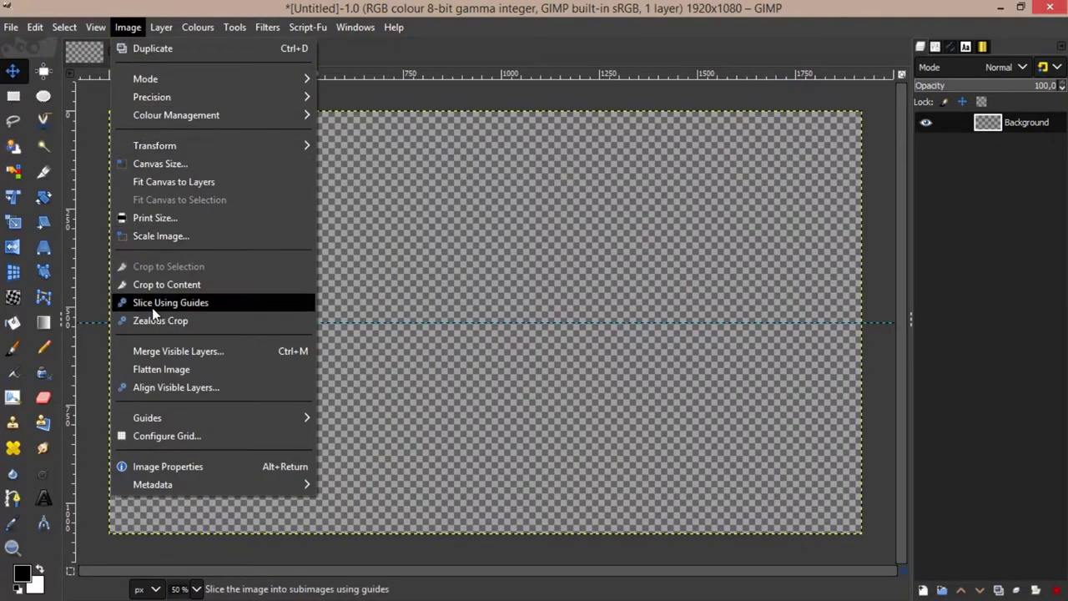
{"action": "mouse_move", "coordinate": [147, 417]}
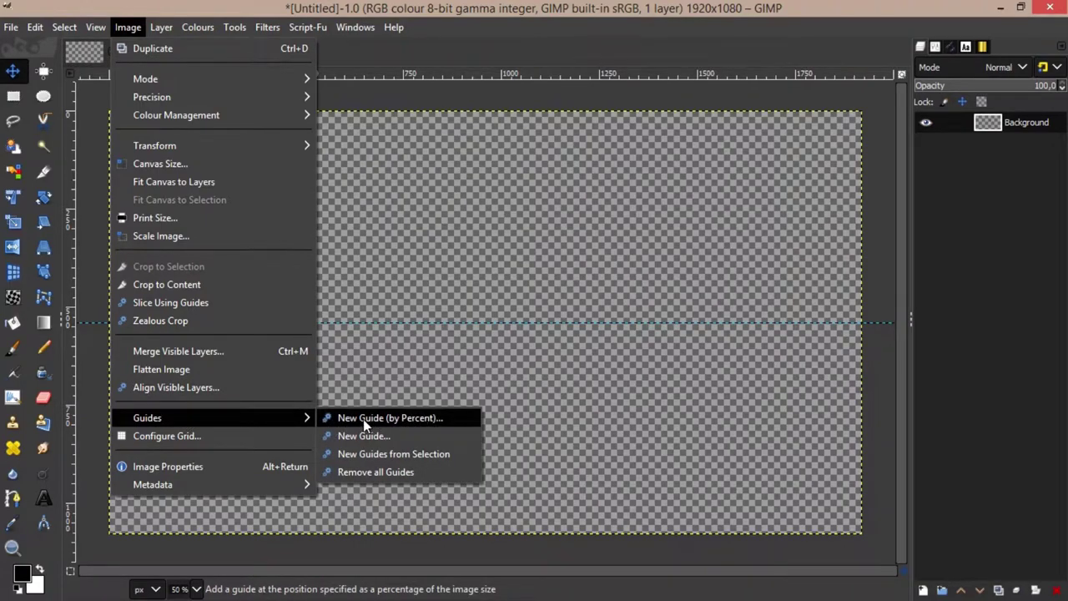
{"action": "left_click", "coordinate": [363, 419]}
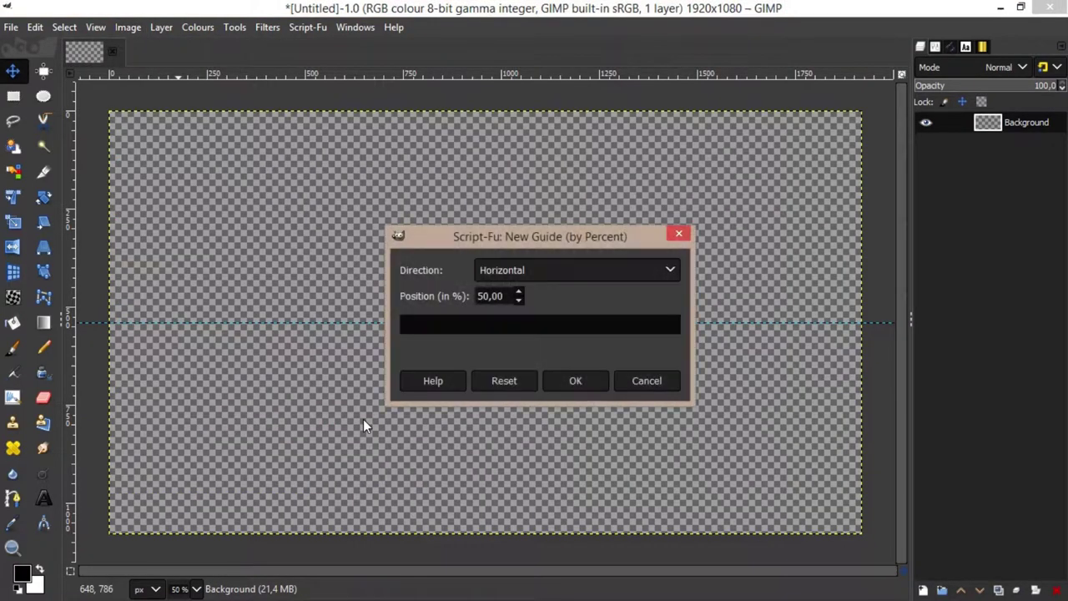
{"action": "left_click", "coordinate": [670, 270]}
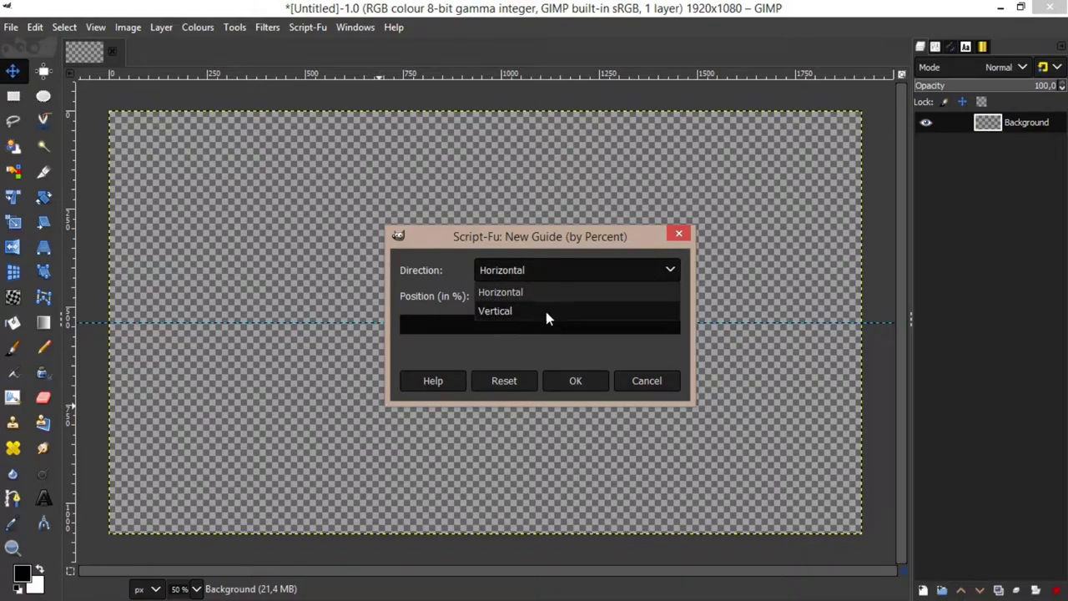
{"action": "left_click", "coordinate": [499, 312]}
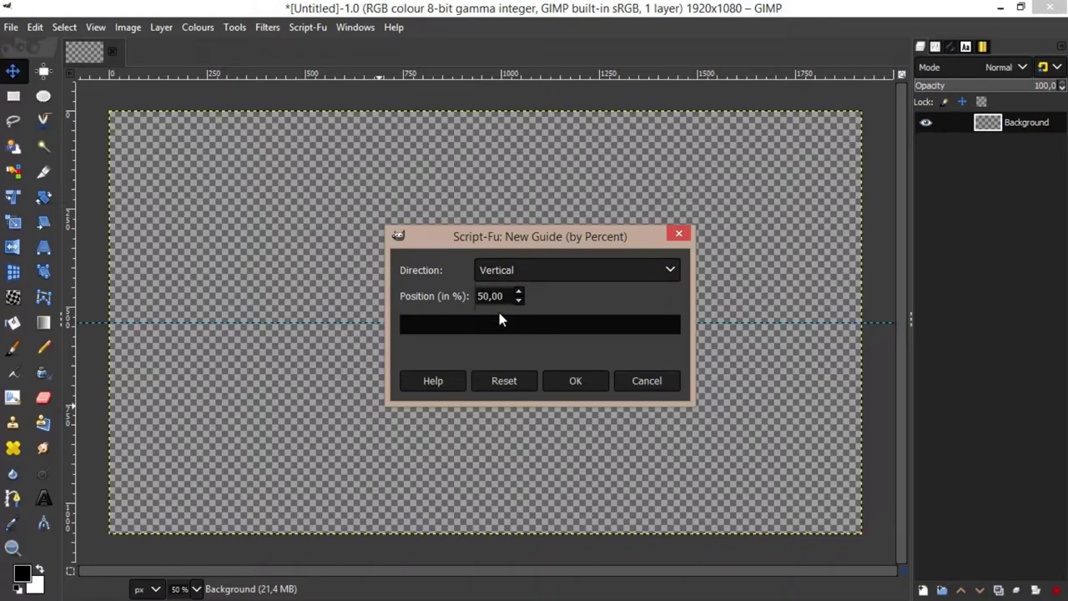
{"action": "left_click", "coordinate": [577, 382]}
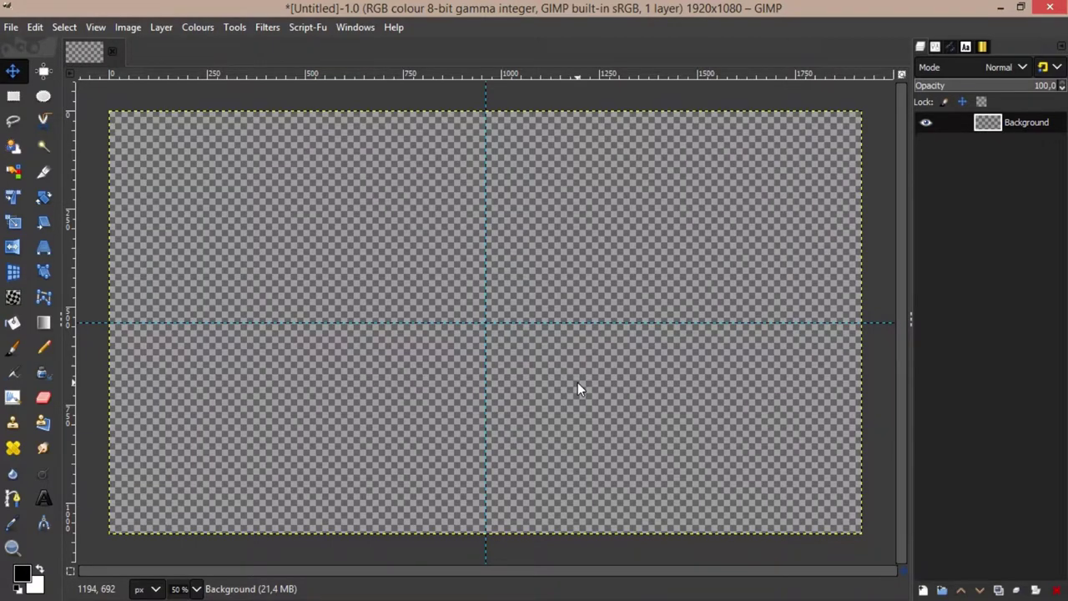
Draw an 820 px circular selection centred on the guide crossing
{"action": "left_click", "coordinate": [44, 97]}
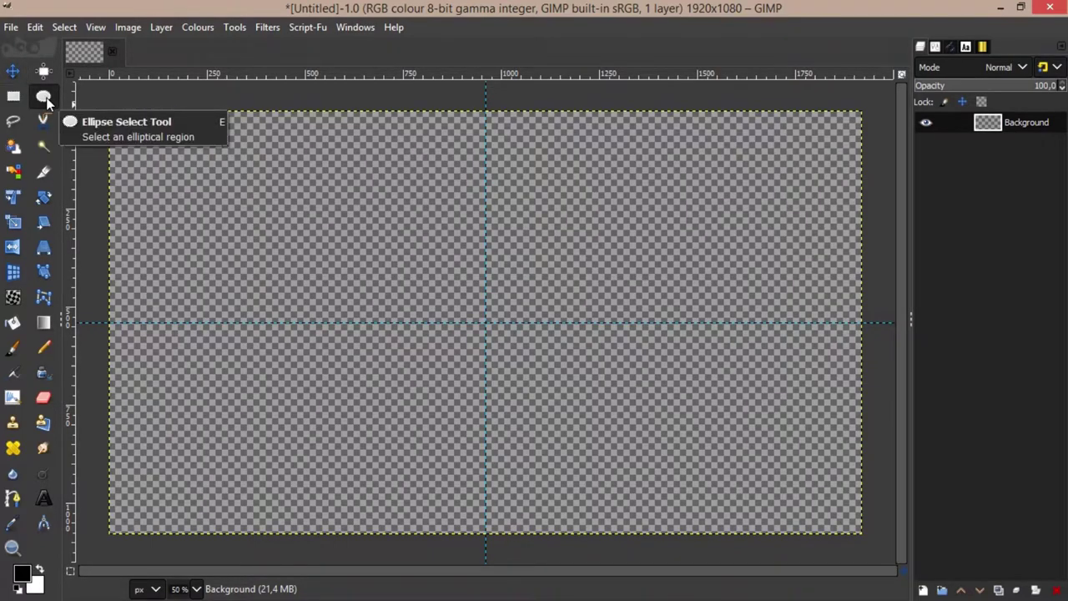
{"action": "left_click", "coordinate": [935, 47]}
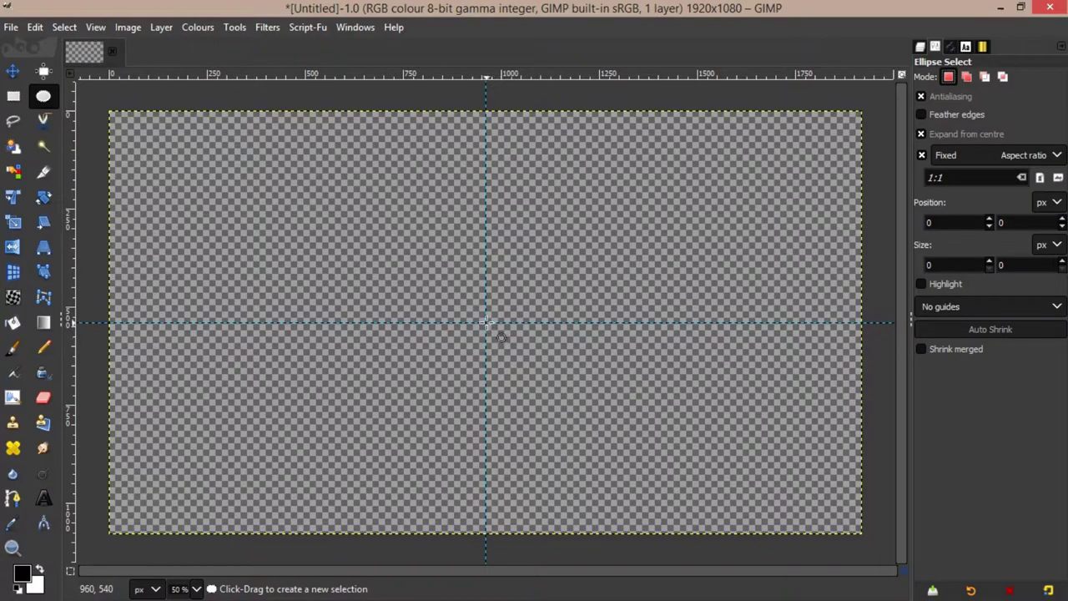
{"action": "left_click_drag", "start_coordinate": [486, 322], "coordinate": [628, 484]}
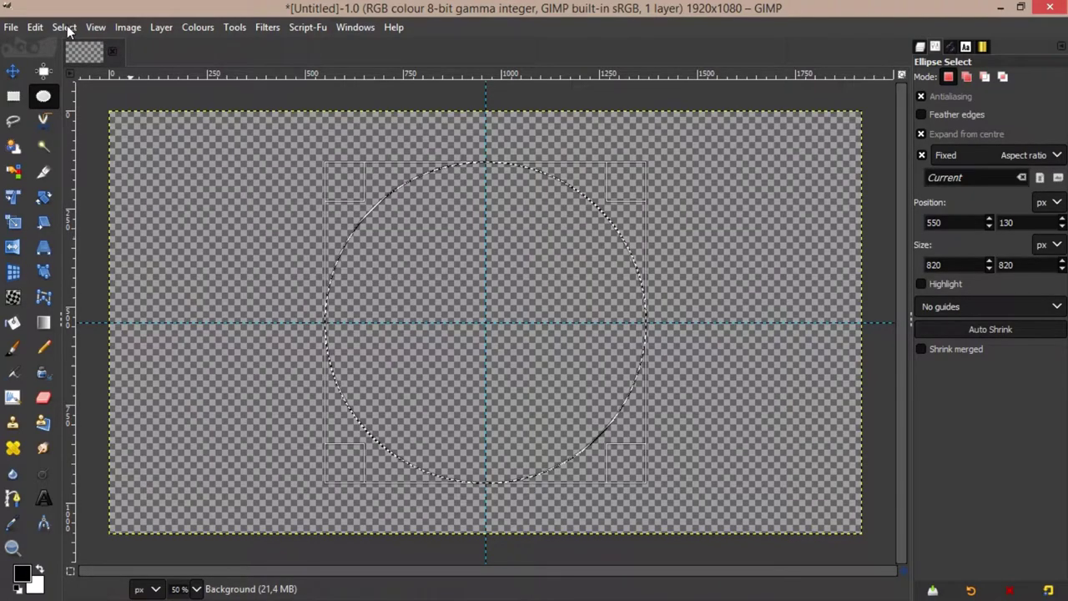
Convert the circle selection to a path, then clear the selection
{"action": "left_click", "coordinate": [65, 27]}
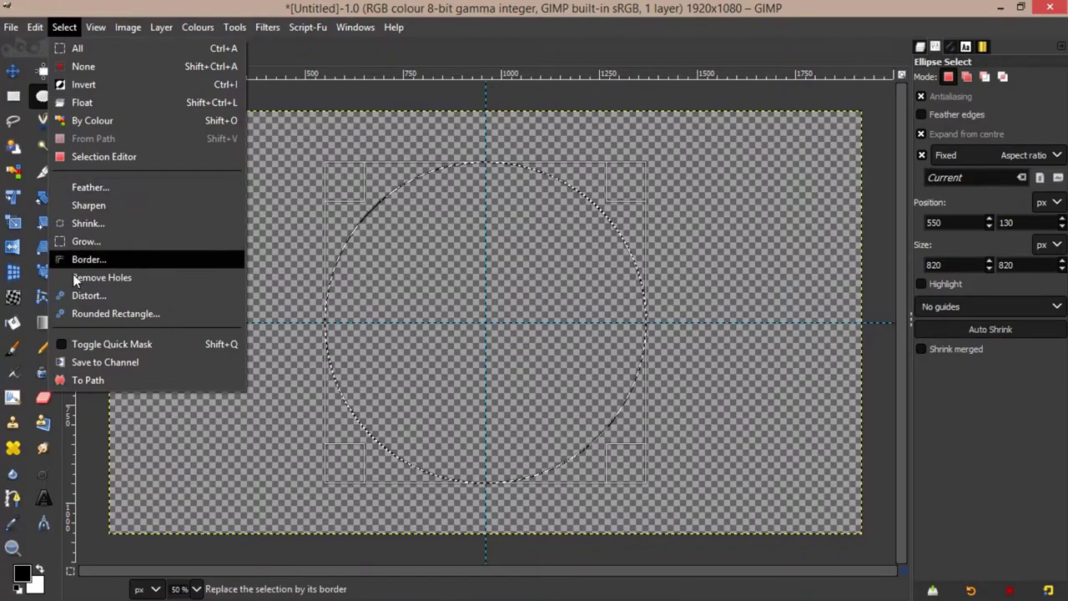
{"action": "left_click", "coordinate": [119, 379]}
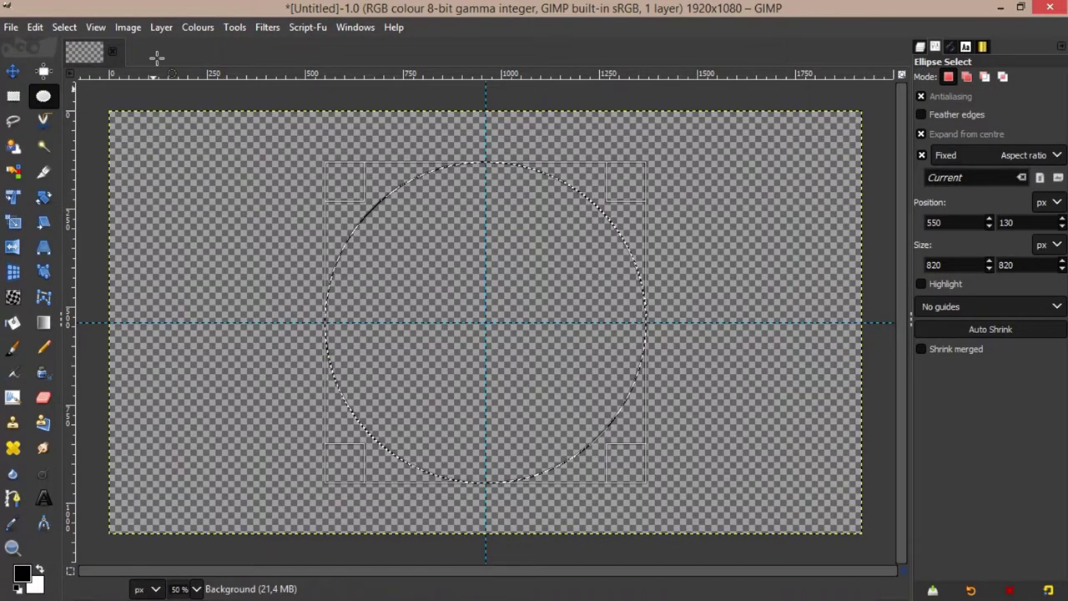
{"action": "left_click", "coordinate": [66, 26]}
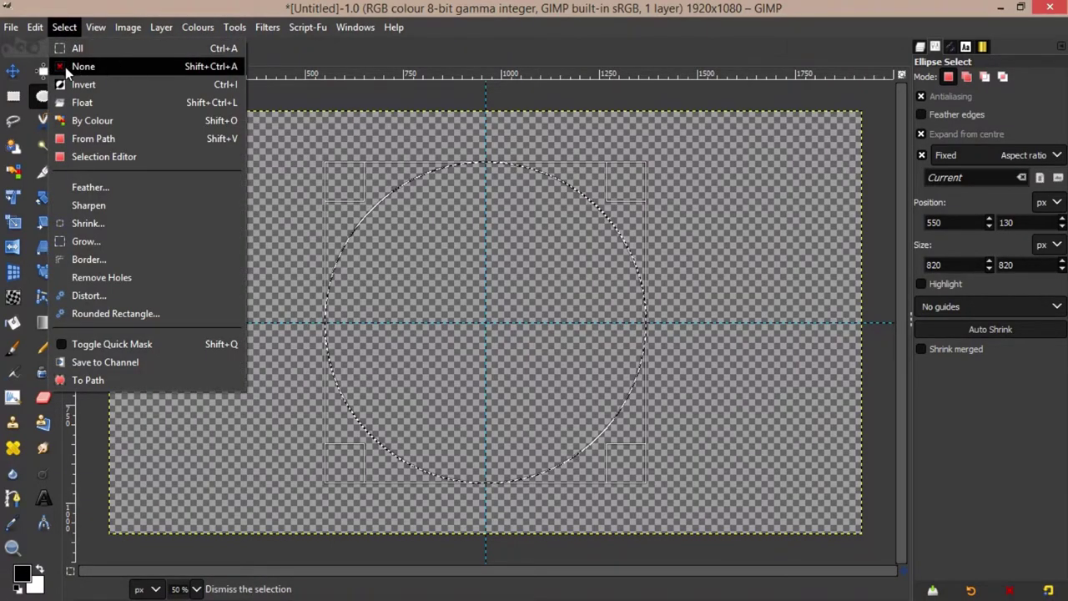
{"action": "left_click", "coordinate": [90, 63]}
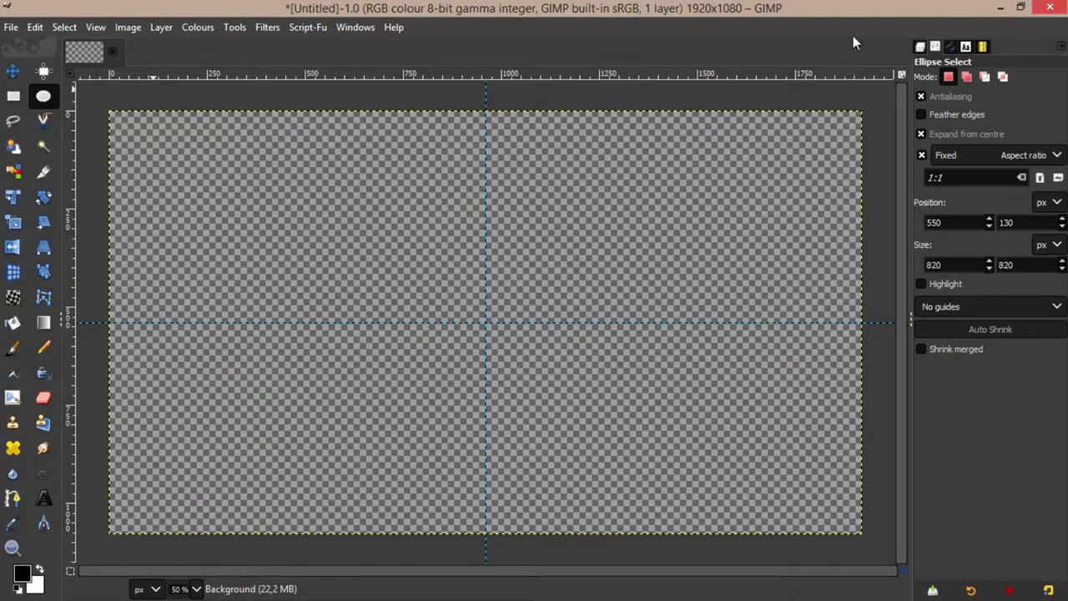
Show the Selection path on the canvas and ready the Text tool (Oswald Bold, 100 px)
{"action": "left_click", "coordinate": [950, 47]}
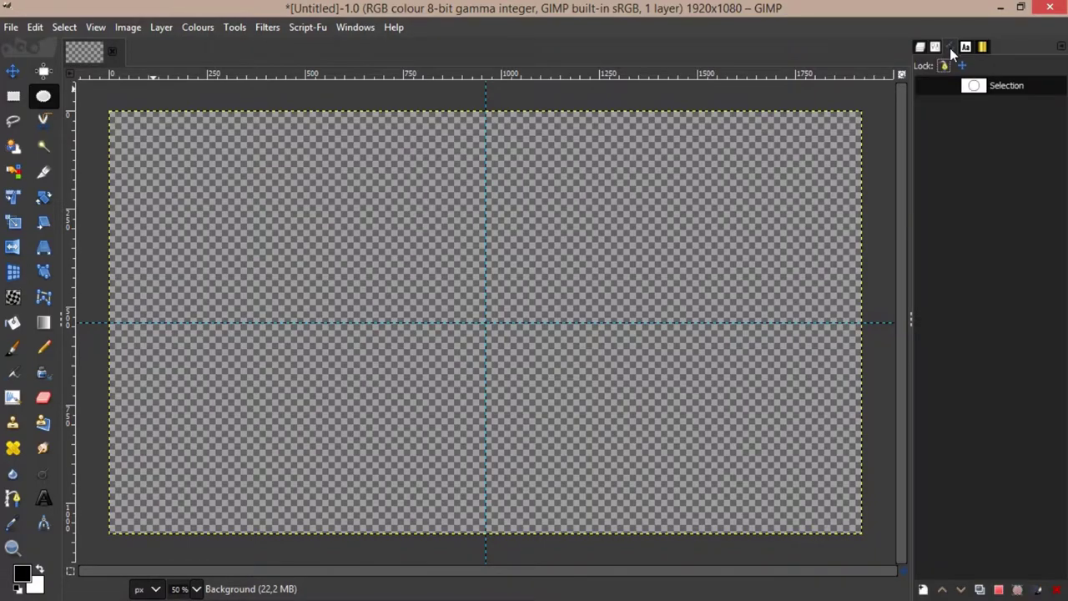
{"action": "left_click", "coordinate": [925, 86]}
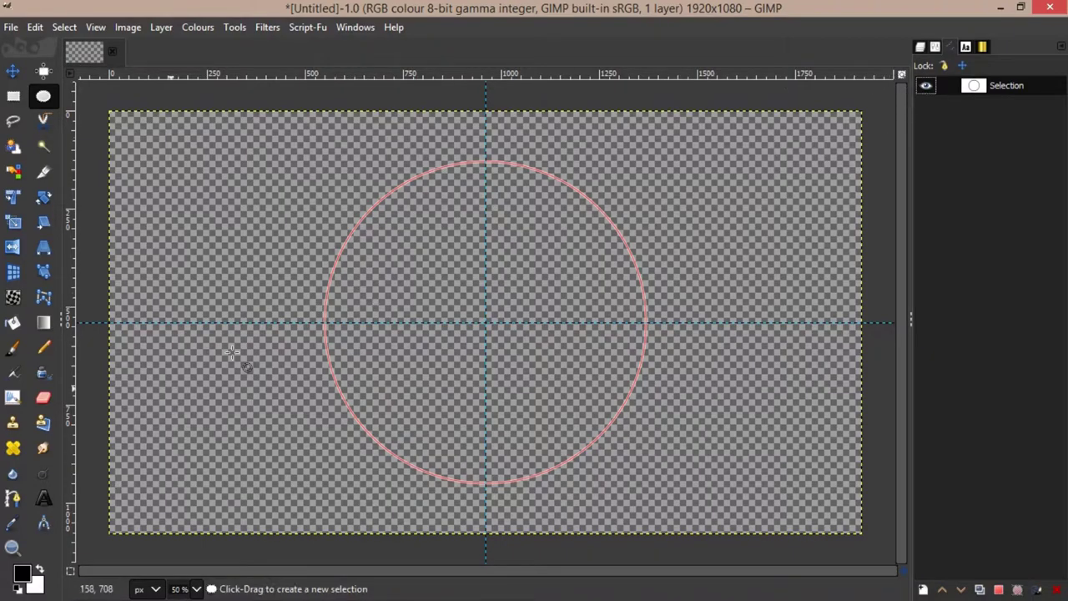
{"action": "left_click", "coordinate": [46, 499]}
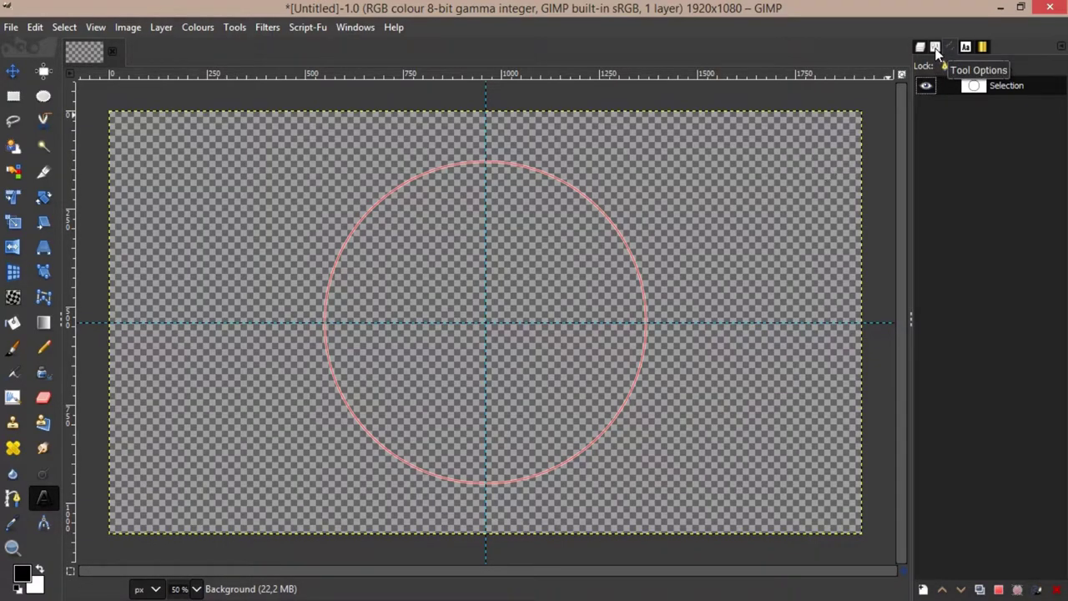
{"action": "left_click", "coordinate": [935, 48]}
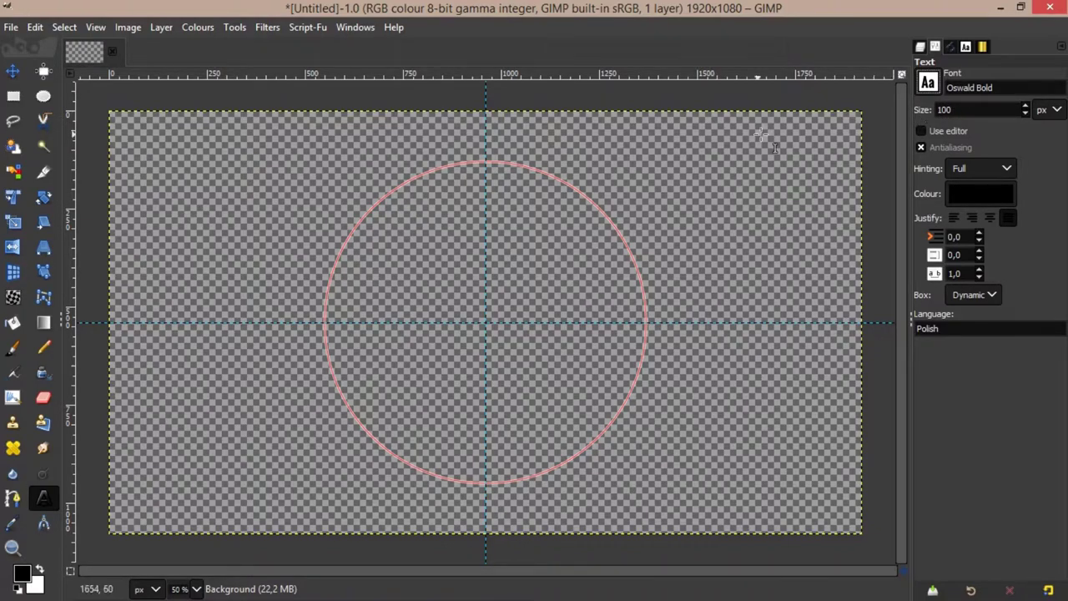
Type 'GIMP 2.10 TUTORIAL' near the top-left and nudge the text layer up and left
{"action": "left_click", "coordinate": [155, 164]}
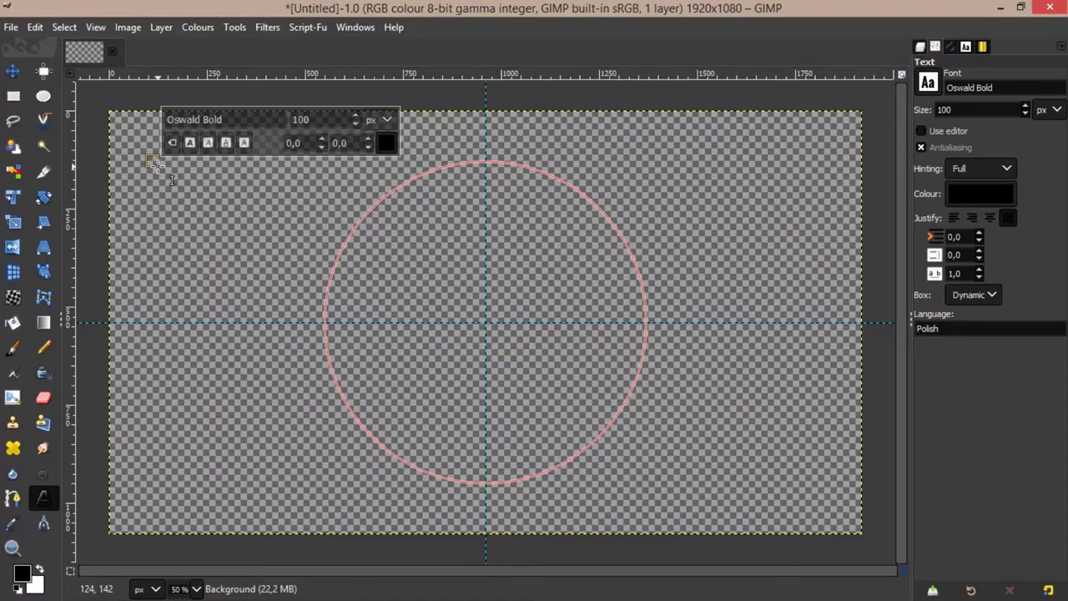
{"action": "type", "text": "GI"}
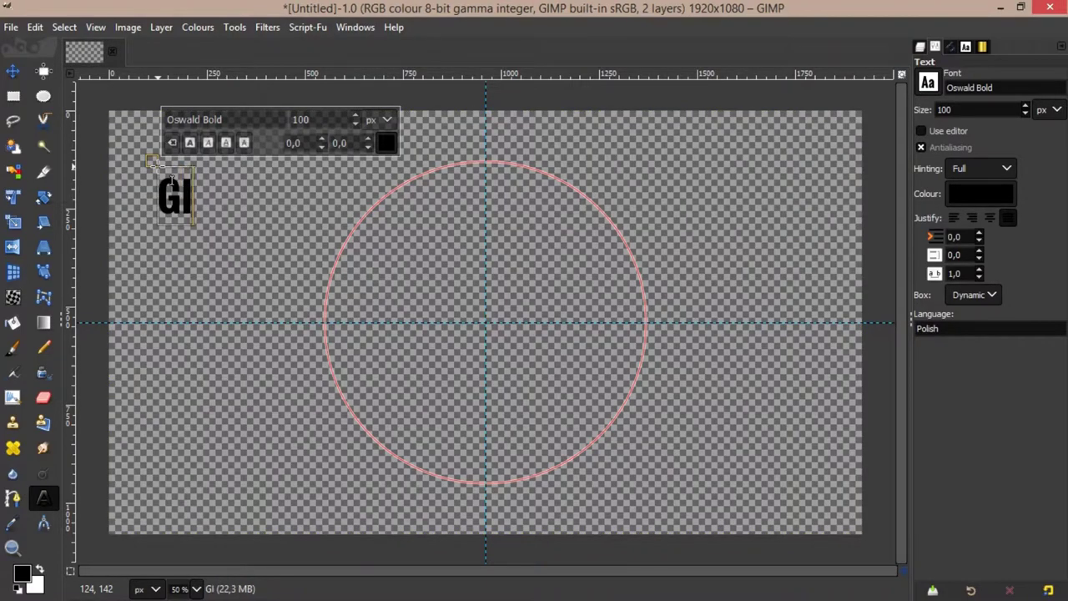
{"action": "type", "text": "MP"}
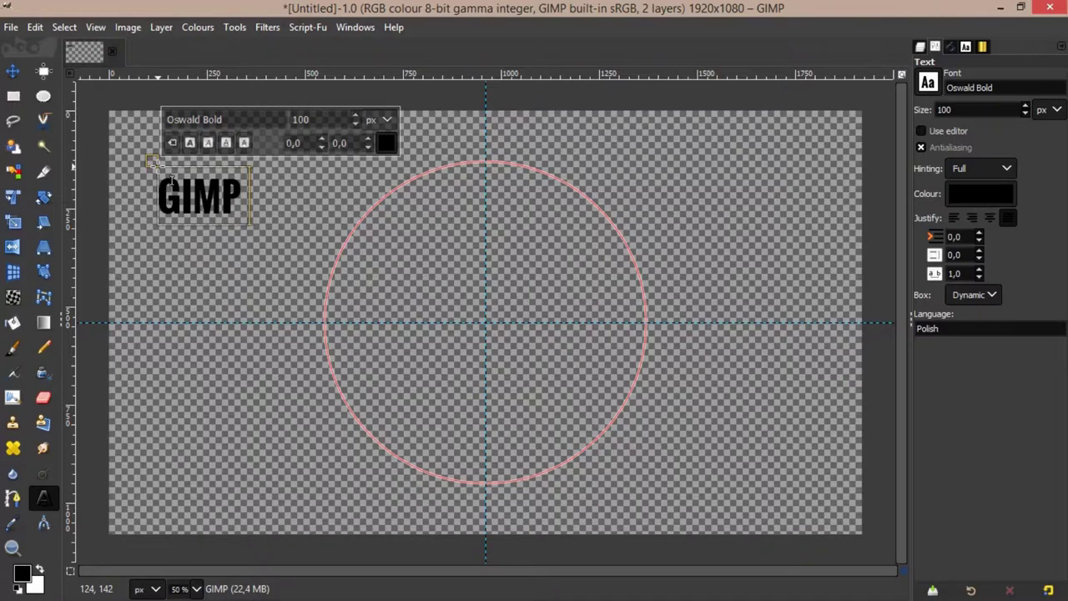
{"action": "type", "text": " 2.1"}
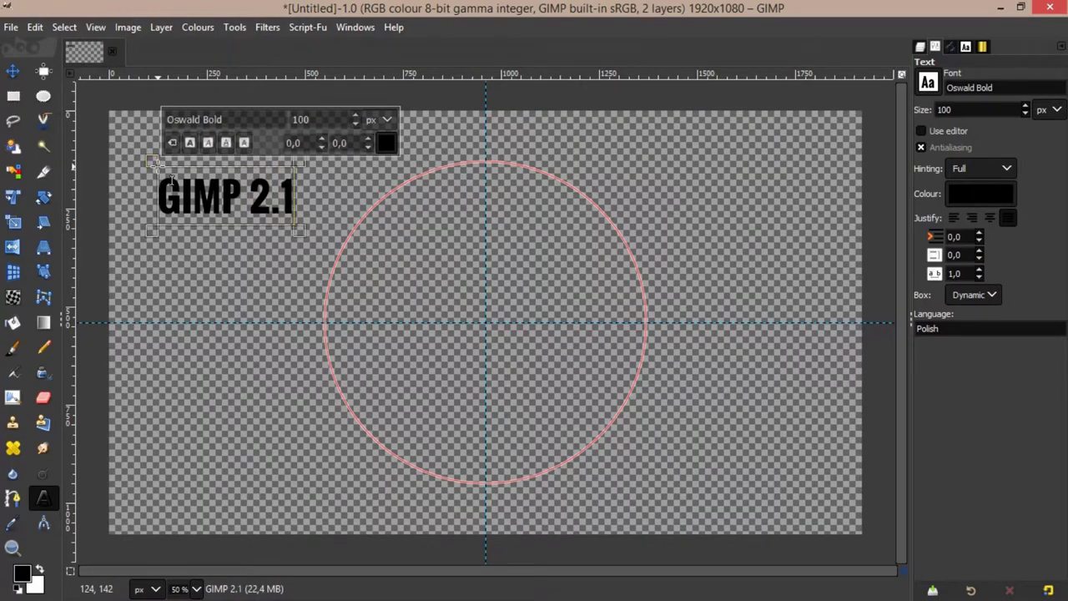
{"action": "type", "text": "0"}
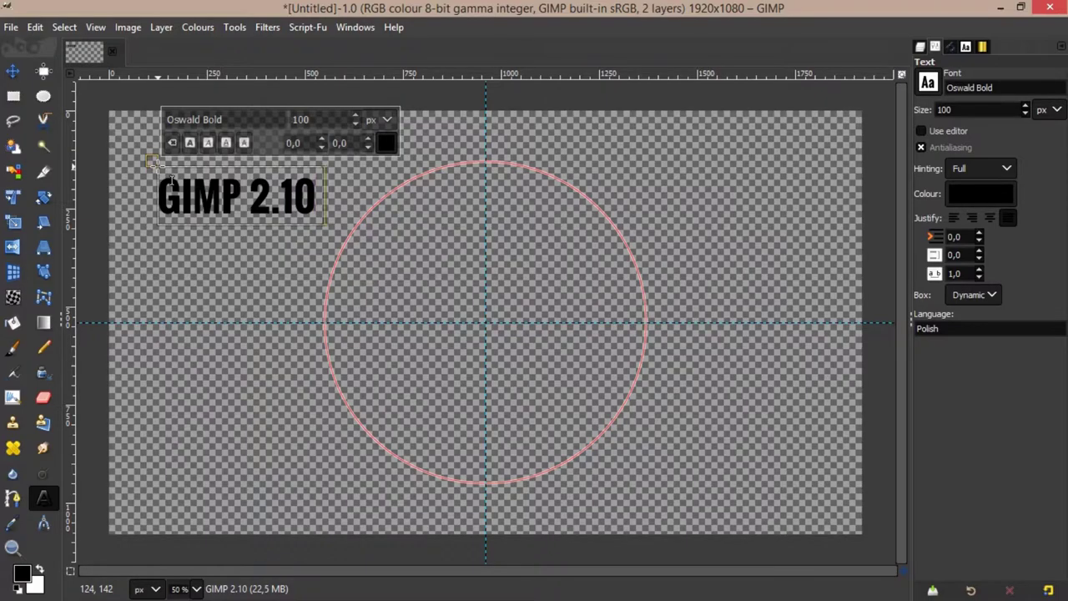
{"action": "type", "text": " T"}
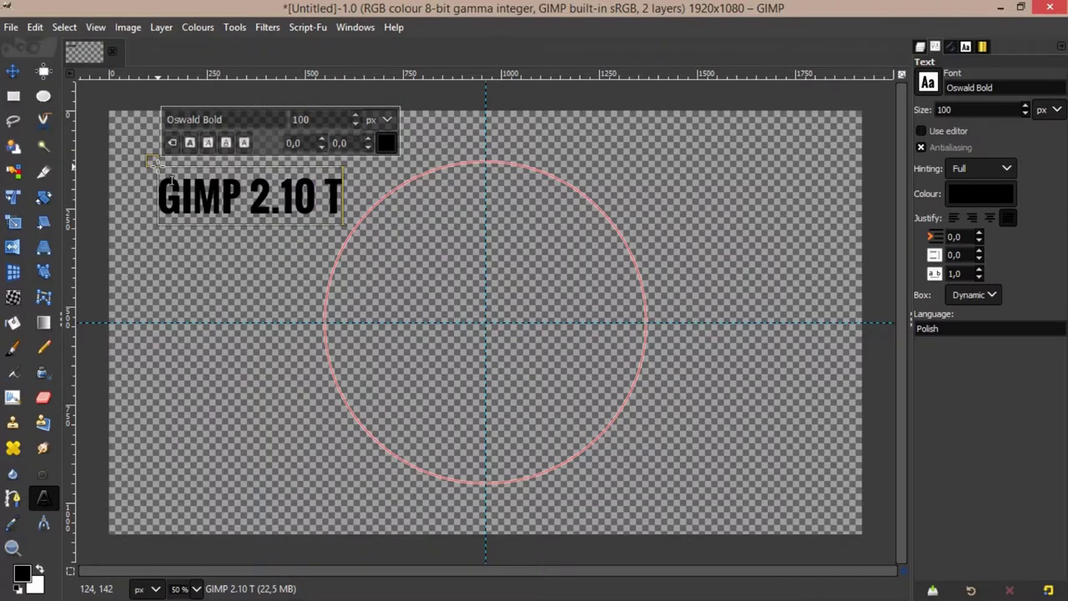
{"action": "type", "text": "U"}
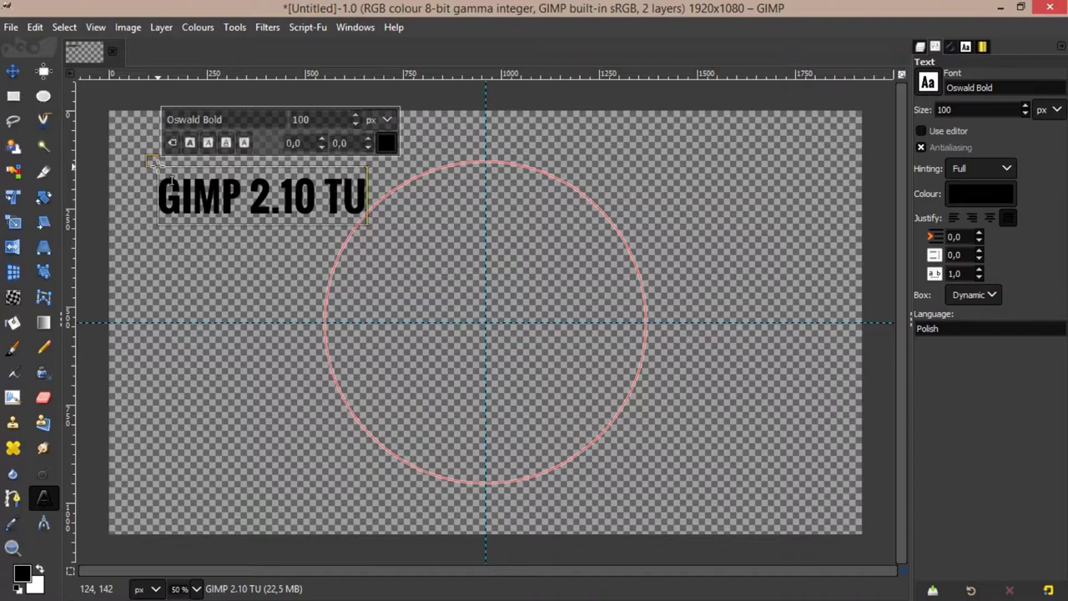
{"action": "type", "text": "TO"}
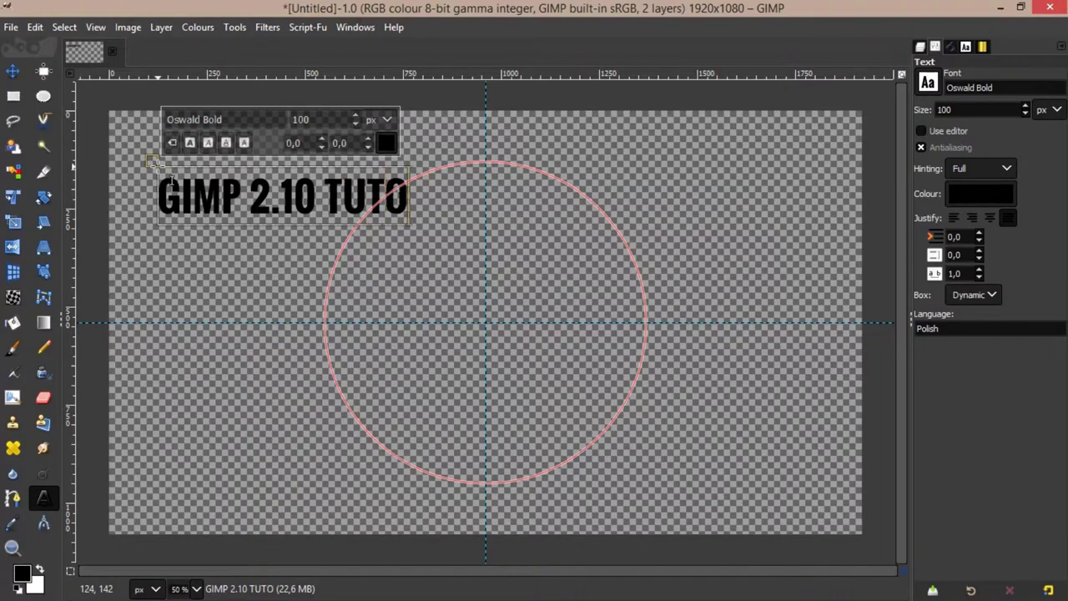
{"action": "type", "text": "RI"}
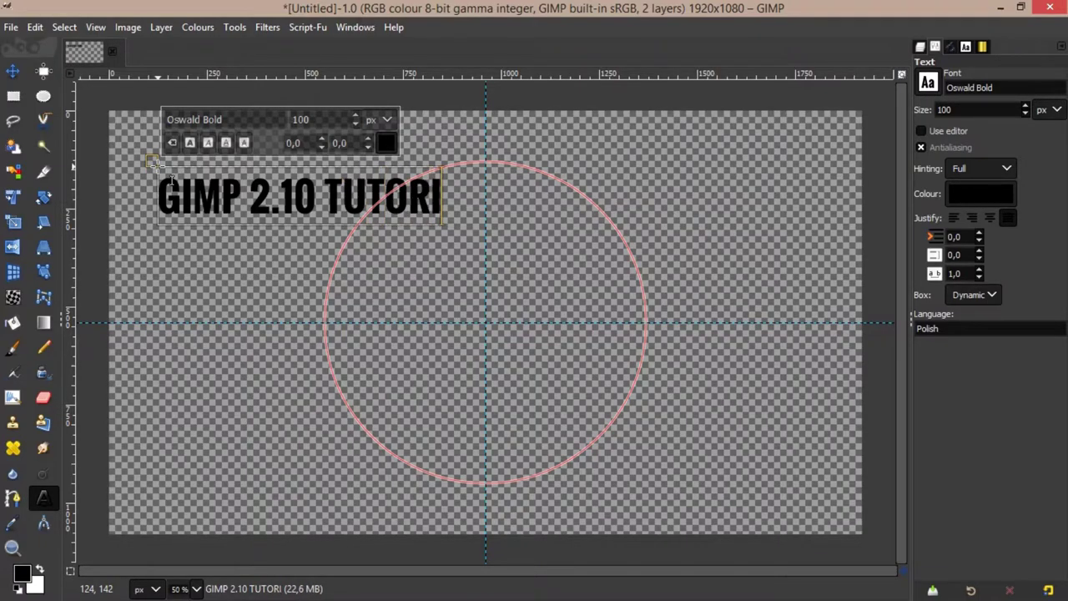
{"action": "type", "text": "AL"}
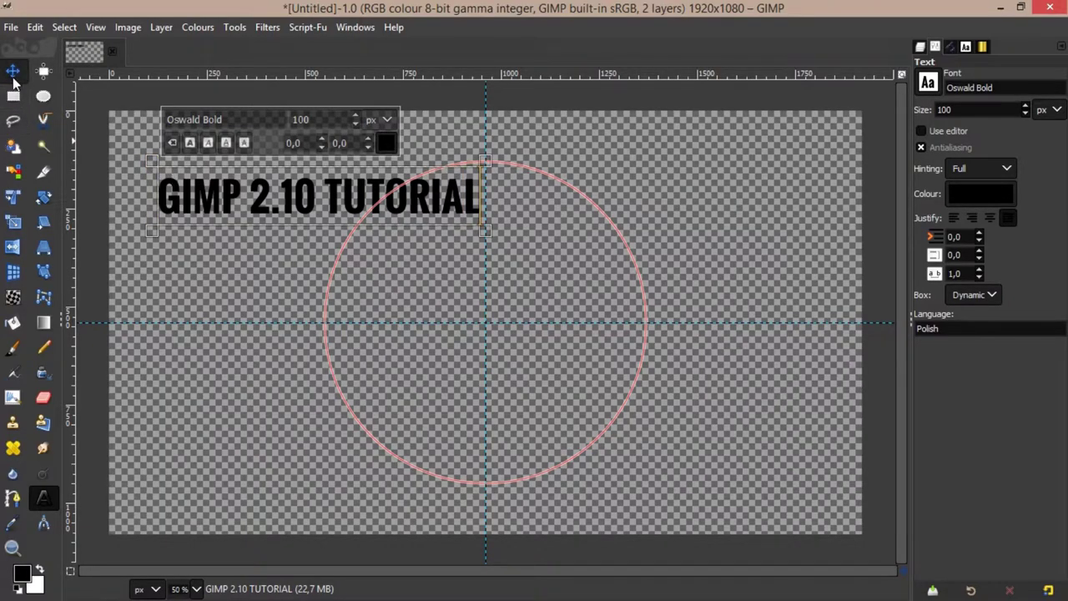
{"action": "left_click", "coordinate": [13, 73]}
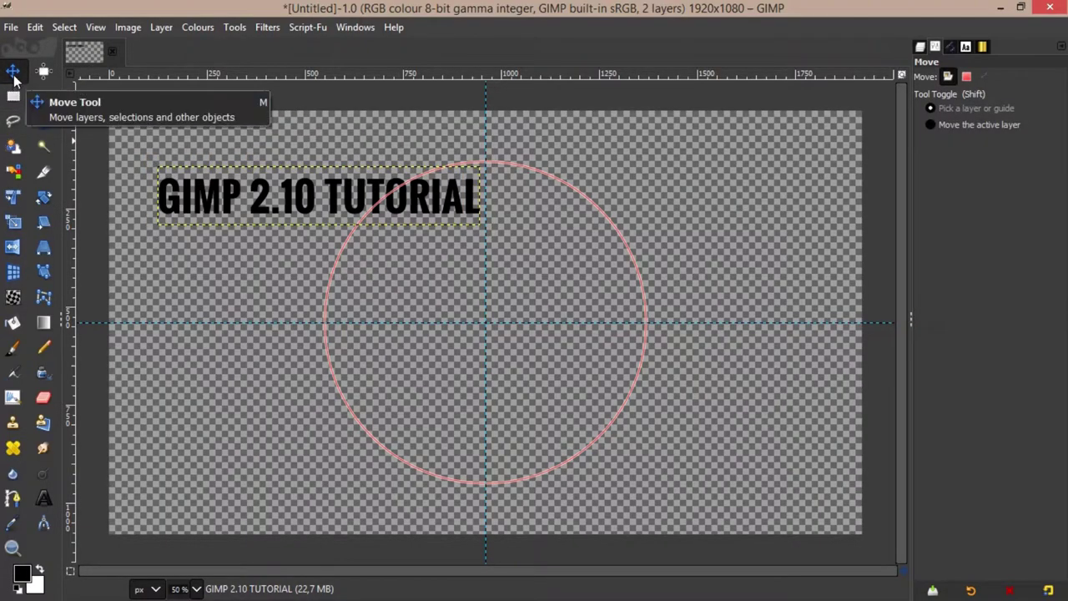
{"action": "left_click_drag", "start_coordinate": [319, 225], "coordinate": [282, 184]}
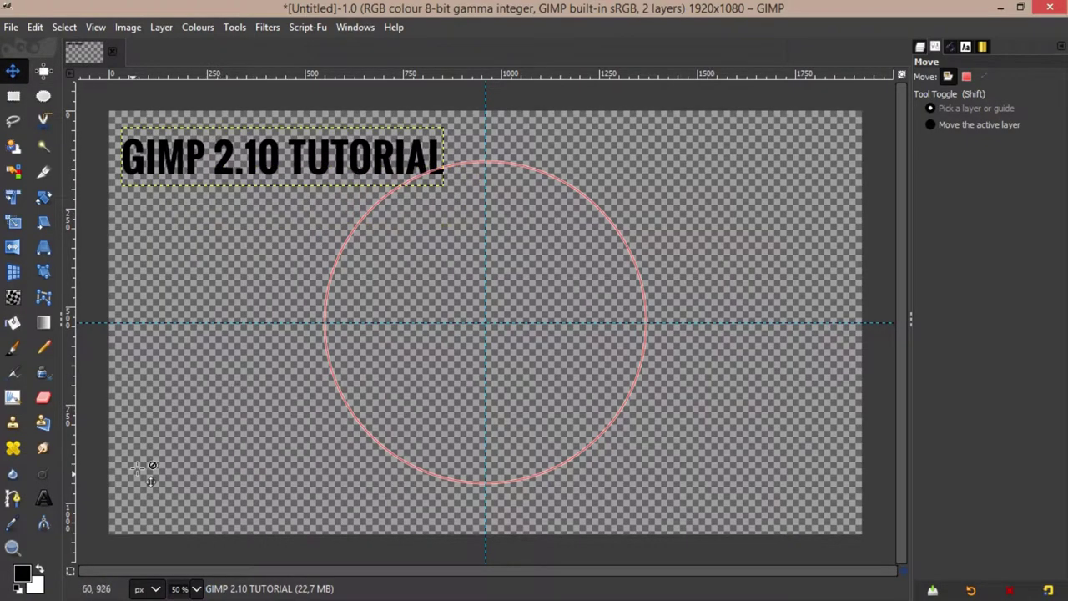
{"action": "left_click", "coordinate": [45, 500]}
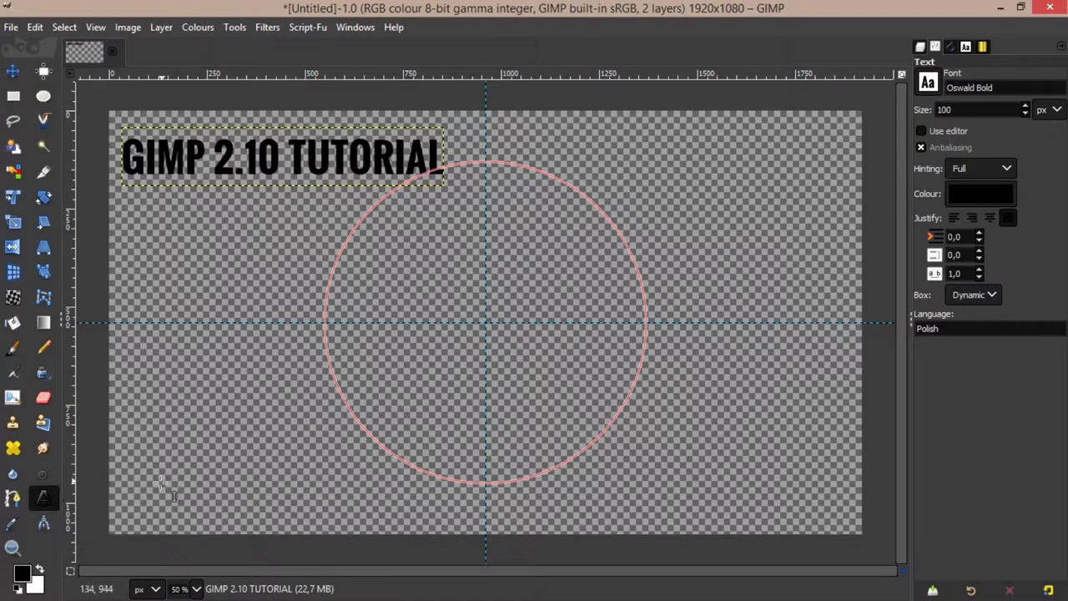
Type 'TEXT AROUND A CIRCLE' and move it into the canvas bottom-left corner
{"action": "left_click", "coordinate": [138, 492]}
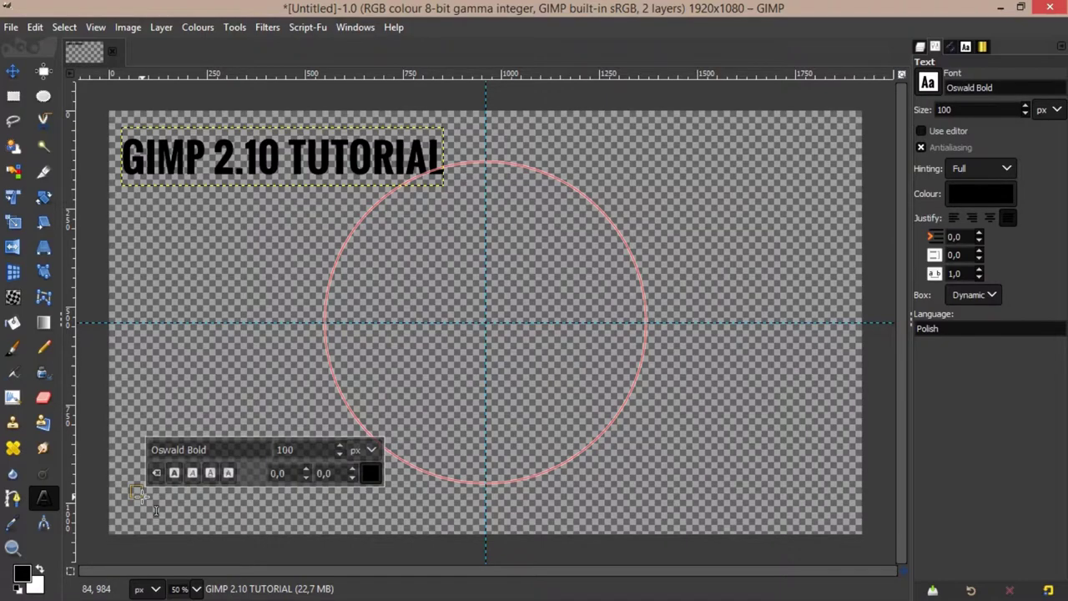
{"action": "type", "text": "T"}
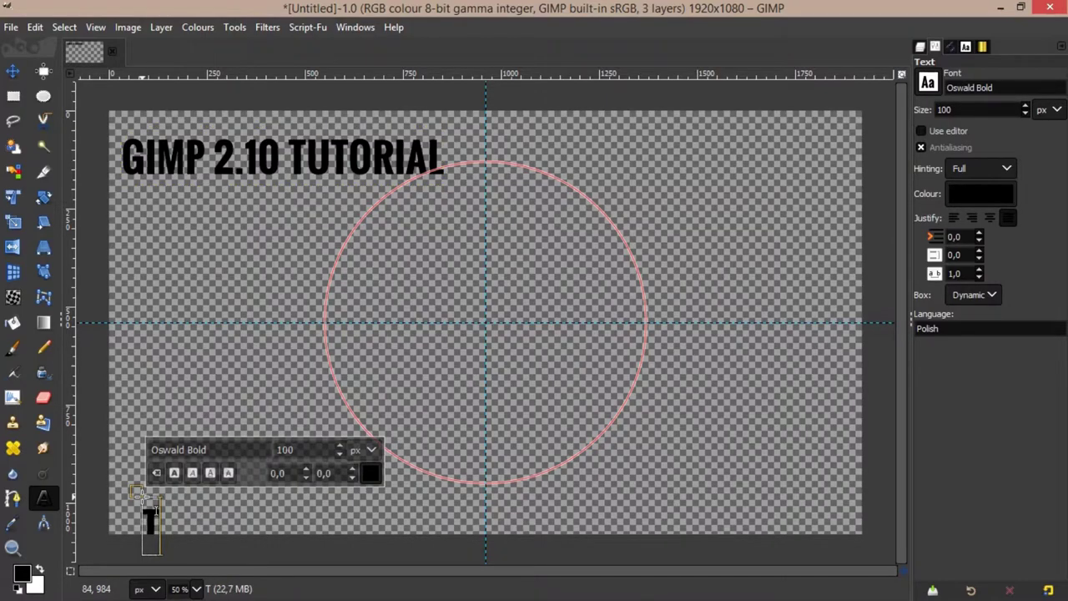
{"action": "type", "text": "EXT"}
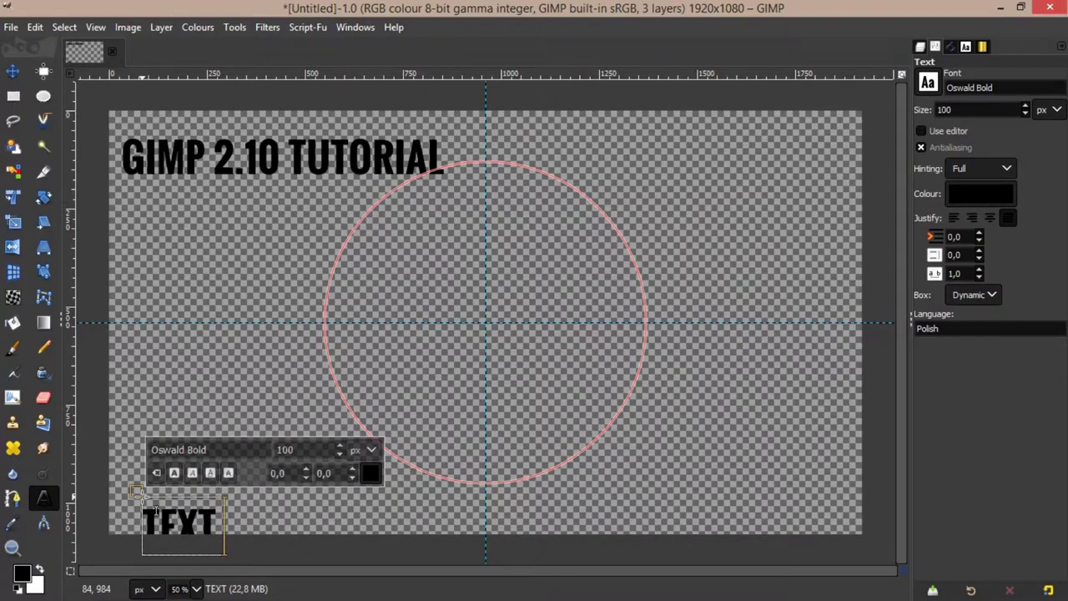
{"action": "type", "text": " ARO"}
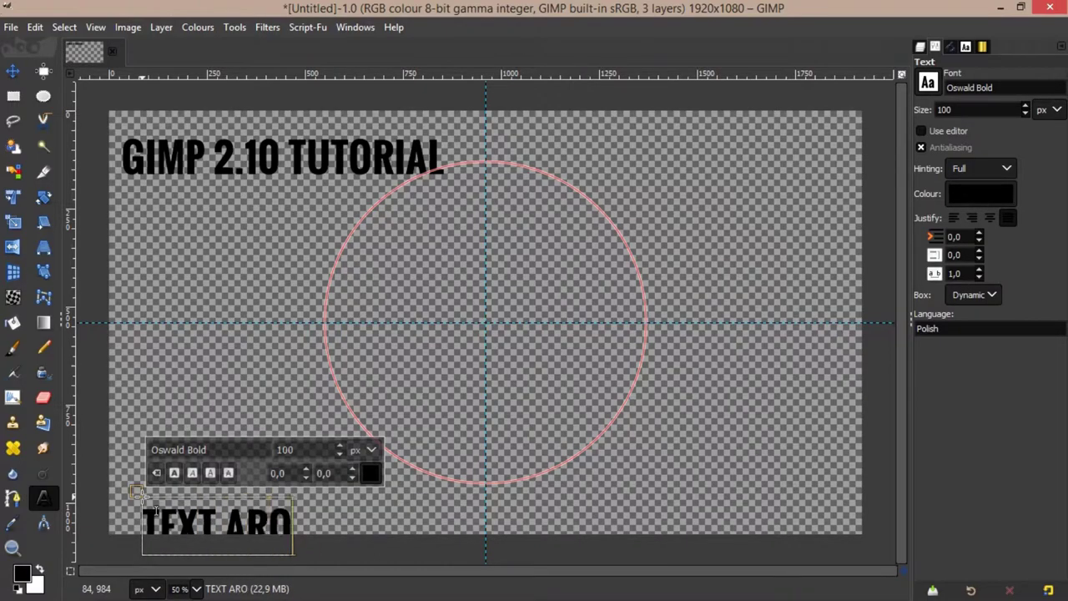
{"action": "type", "text": "UND"}
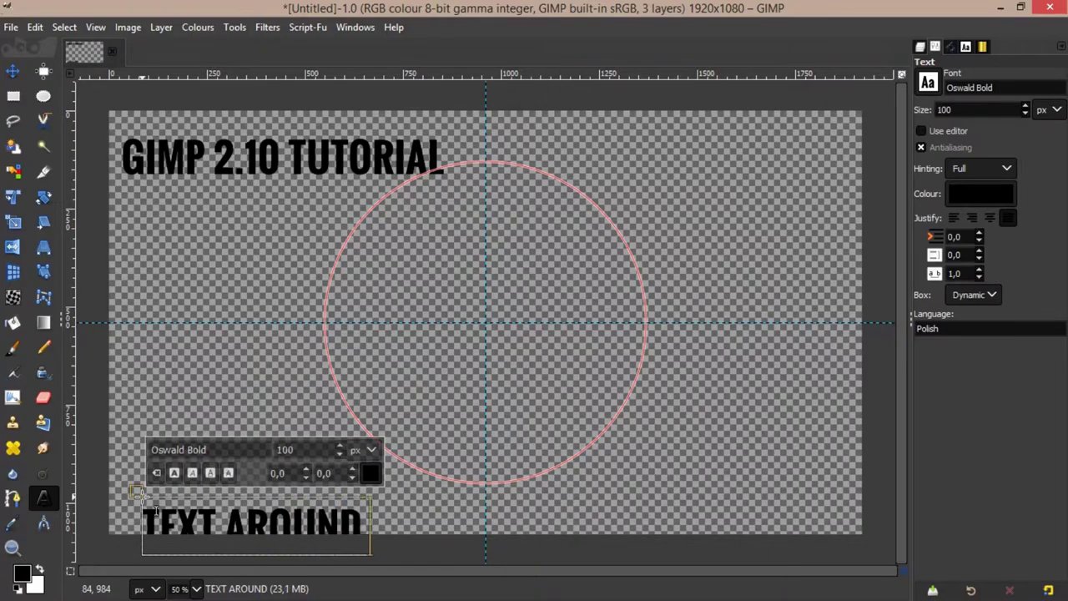
{"action": "type", "text": " A"}
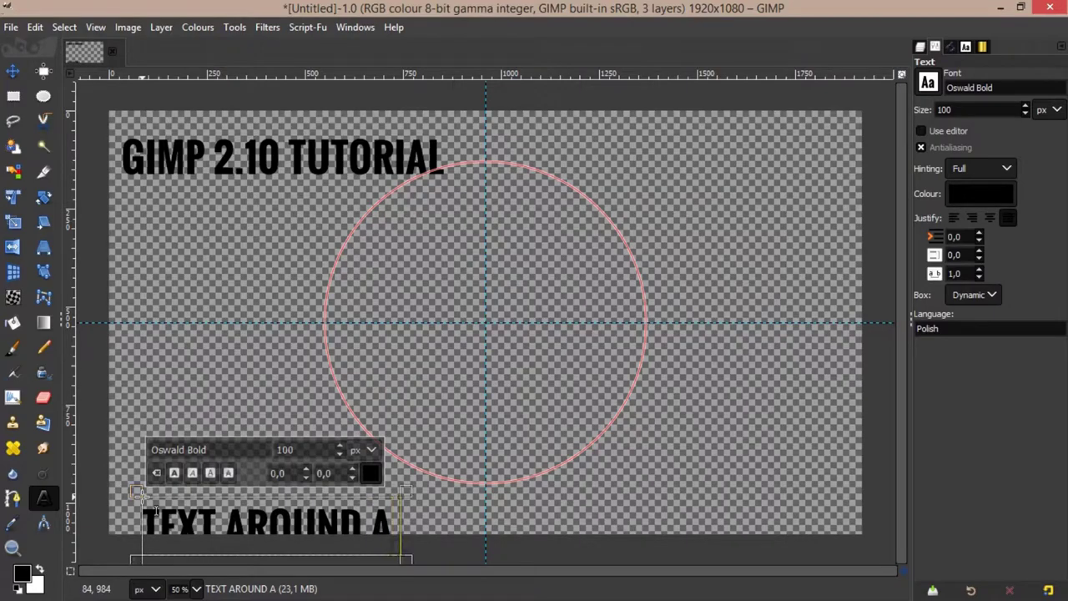
{"action": "type", "text": " CI"}
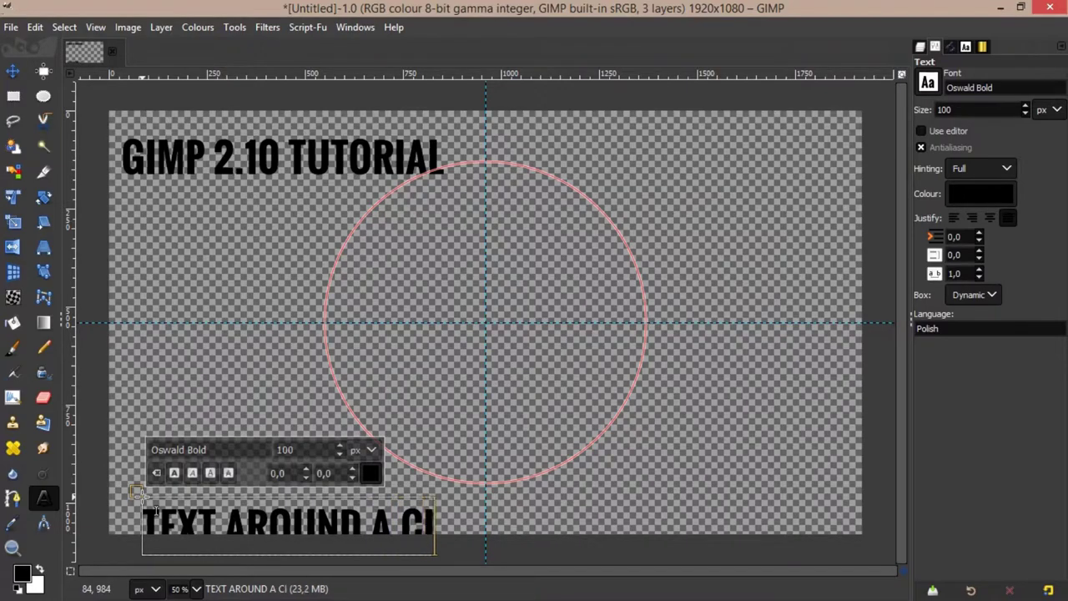
{"action": "type", "text": "RC"}
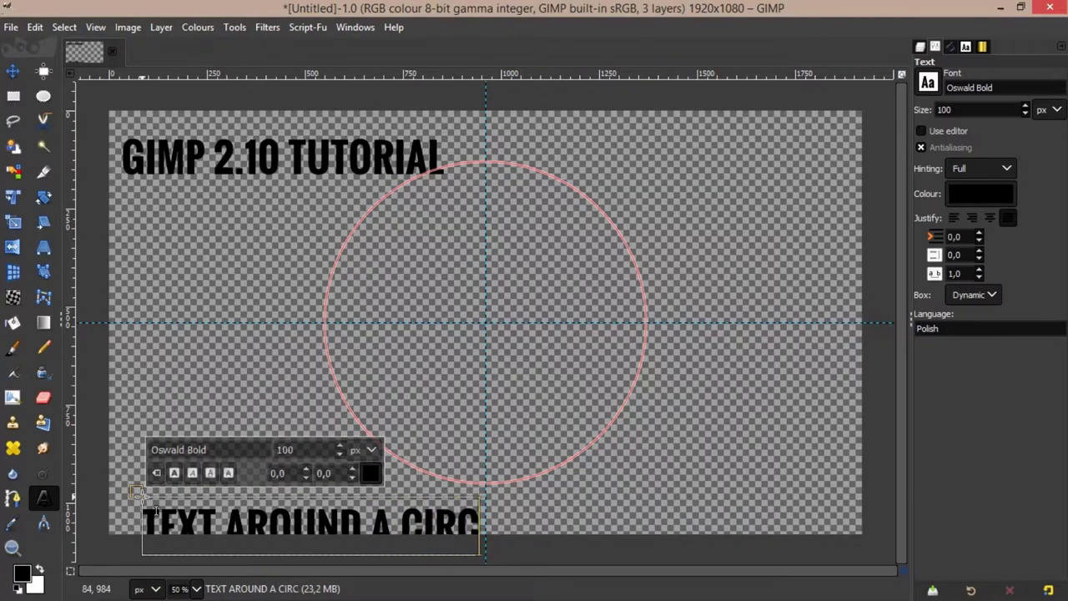
{"action": "type", "text": "LE"}
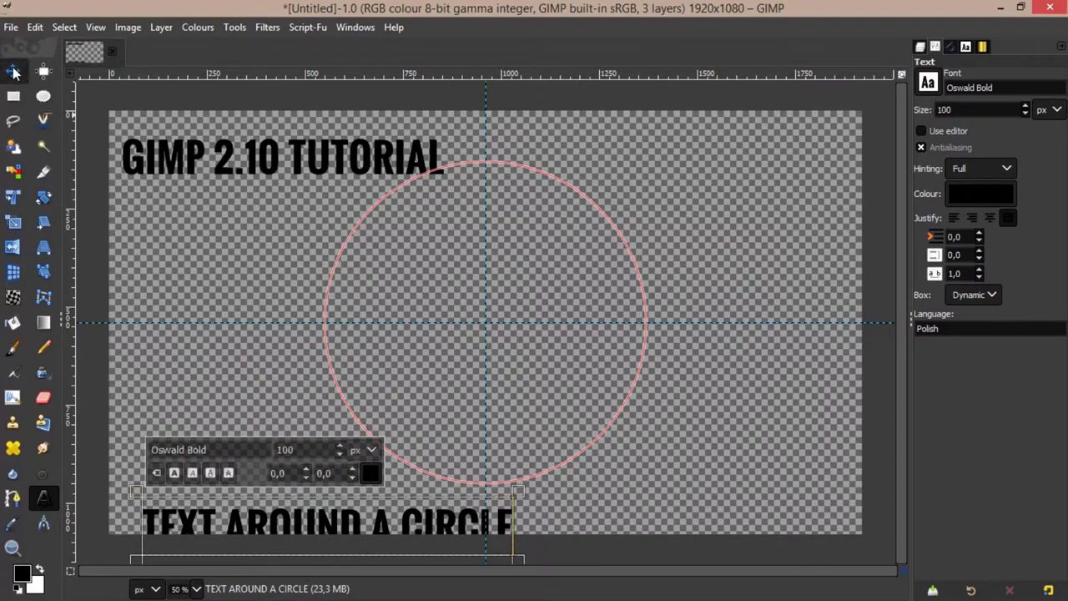
{"action": "left_click", "coordinate": [13, 73]}
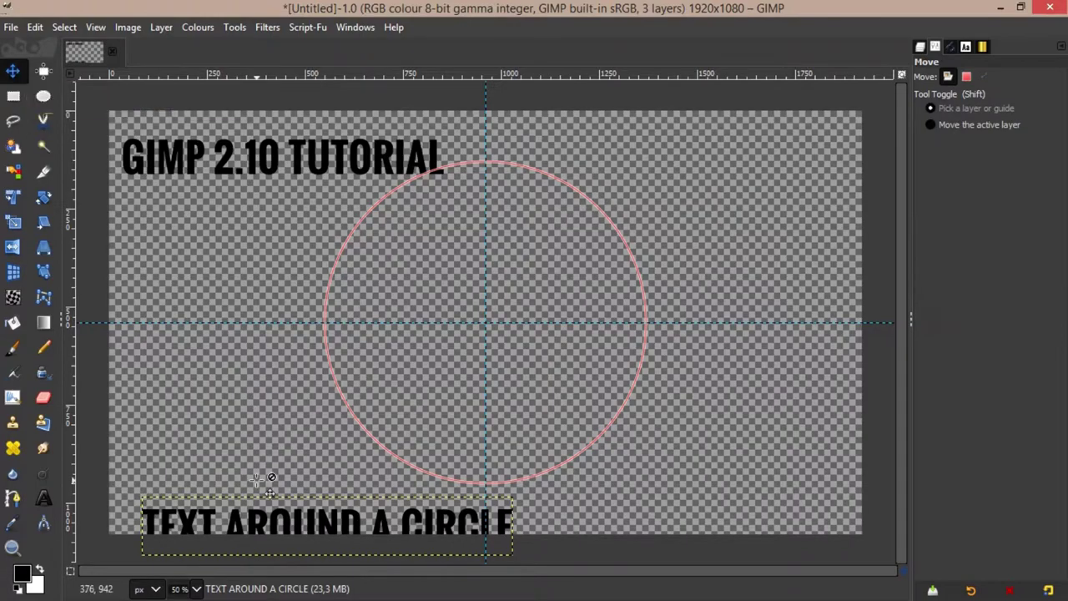
{"action": "mouse_move", "coordinate": [282, 524]}
{"action": "left_mouse_down"}
{"action": "mouse_move", "coordinate": [249, 482]}
{"action": "mouse_move", "coordinate": [248, 501]}
{"action": "left_mouse_up"}
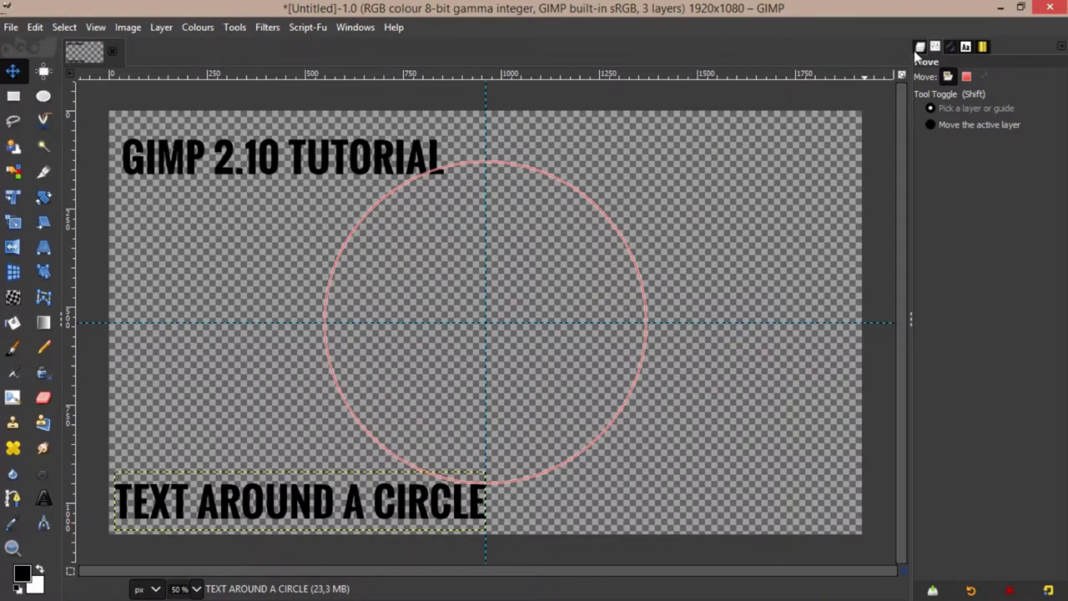
{"action": "left_click", "coordinate": [921, 48]}
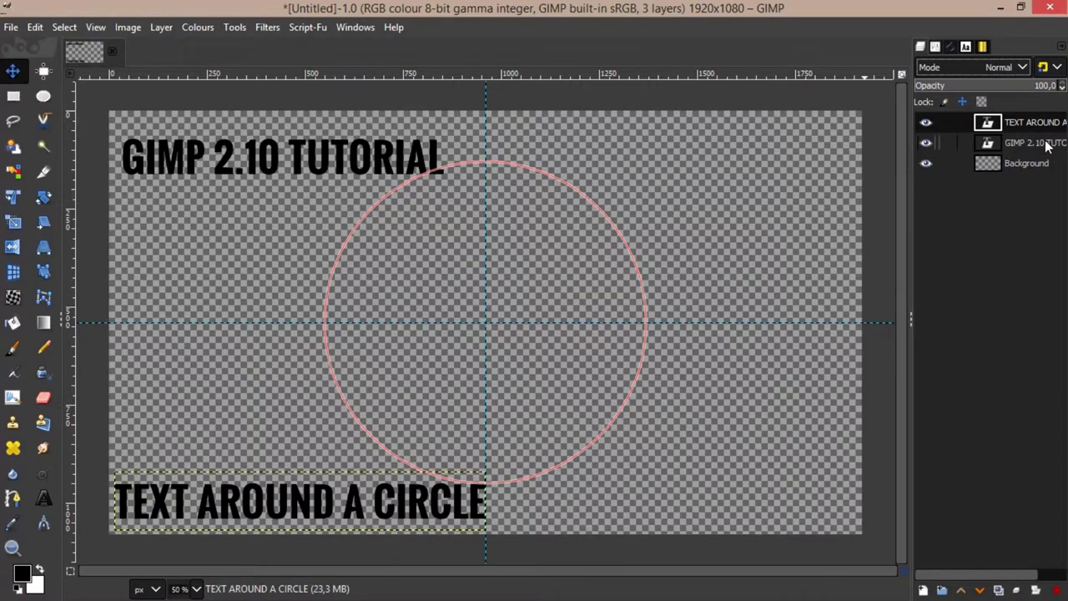
Raise the GIMP 2.10 TUTORIAL layer to the top and run Text along Path on it
{"action": "left_click_drag", "start_coordinate": [1026, 141], "coordinate": [1028, 125]}
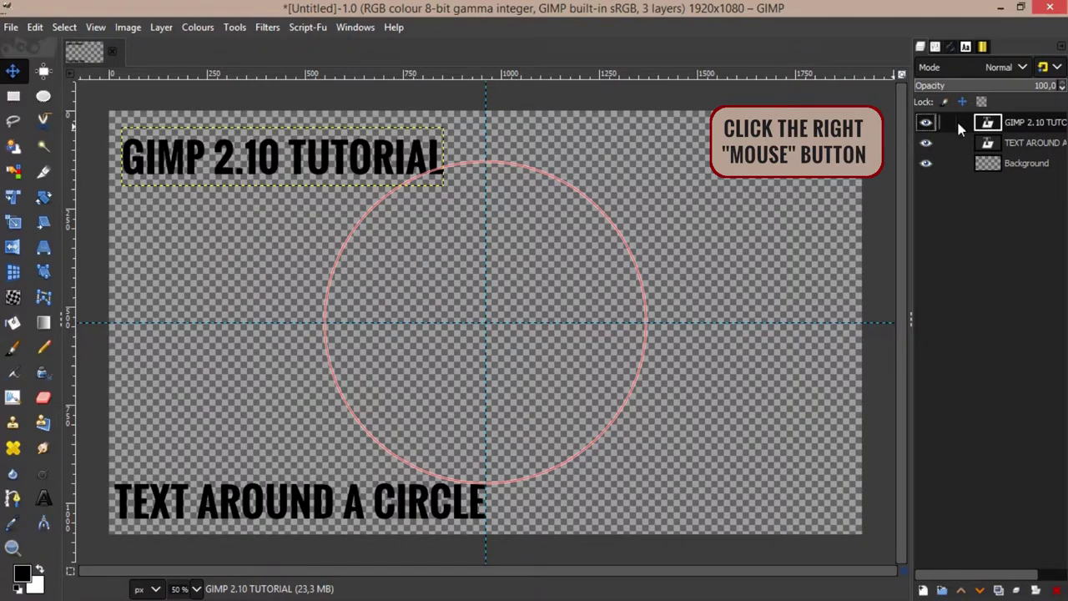
{"action": "right_click", "coordinate": [1019, 123]}
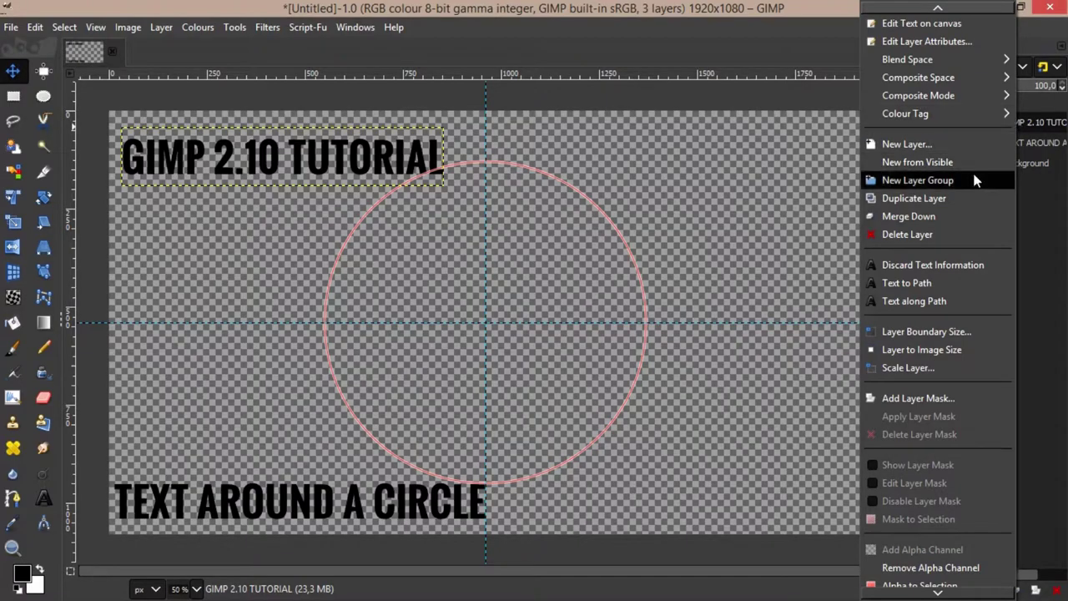
{"action": "left_click", "coordinate": [923, 304]}
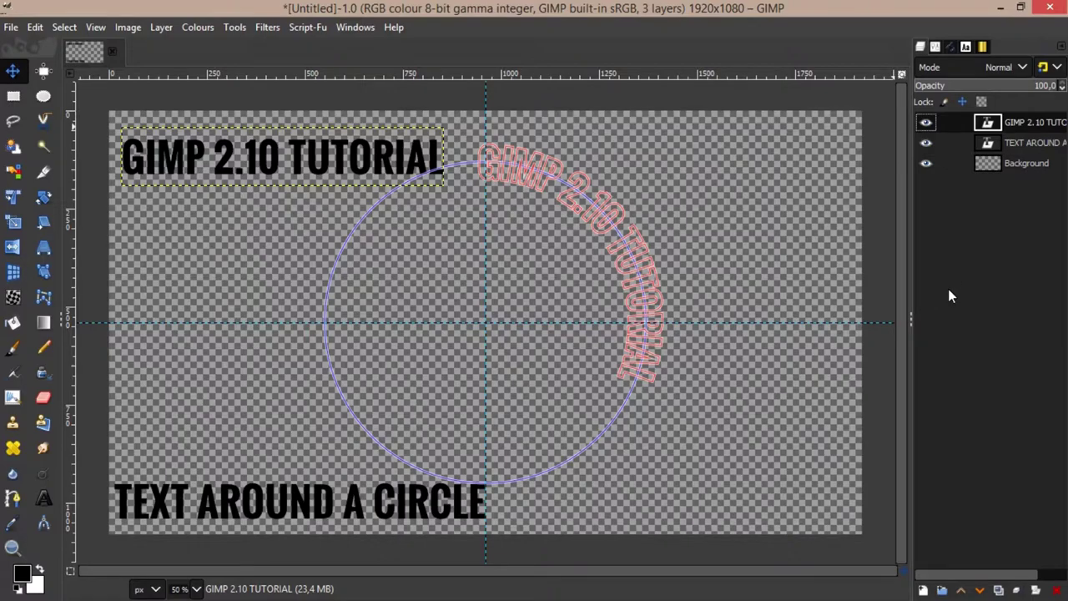
Add a transparent layer named 'grid' at the top of the layer stack
{"action": "left_click", "coordinate": [923, 590]}
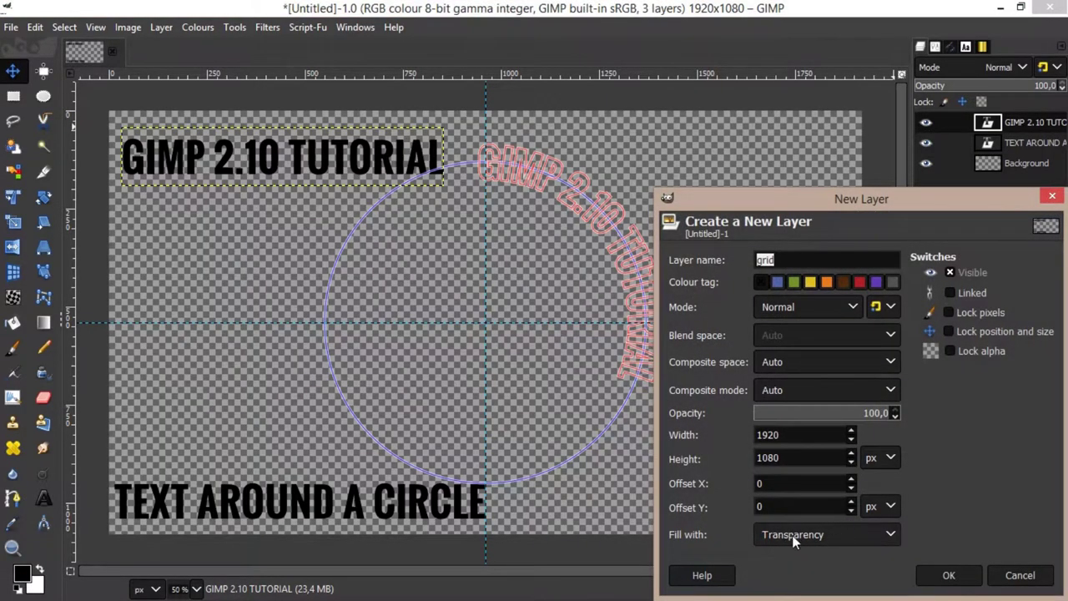
{"action": "left_click", "coordinate": [948, 575]}
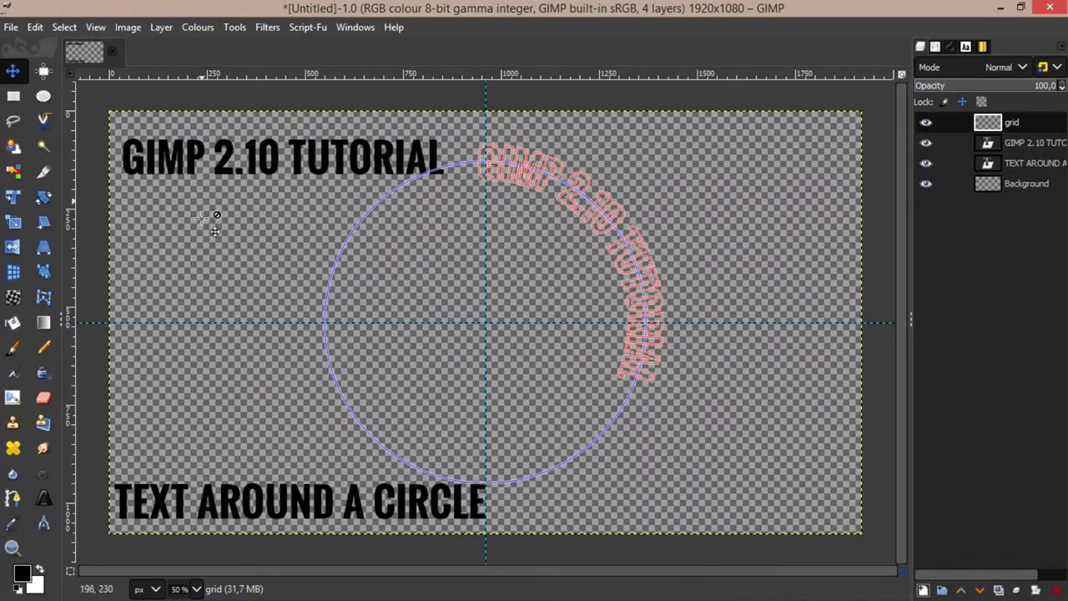
{"action": "left_click", "coordinate": [36, 28]}
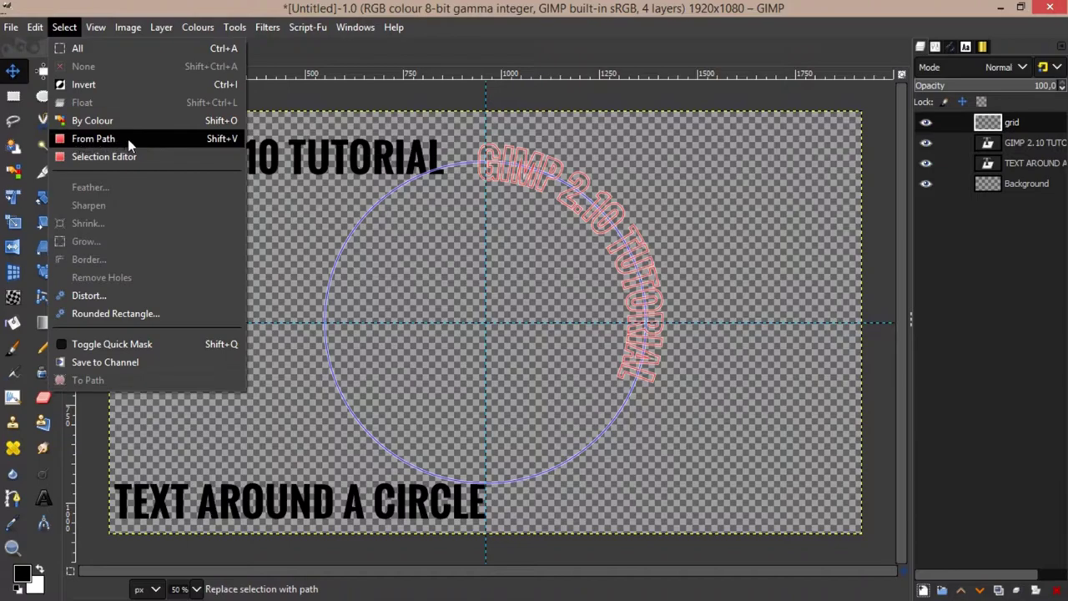
Turn the curved text path into a selection, fill it black, and deselect
{"action": "left_click", "coordinate": [103, 137]}
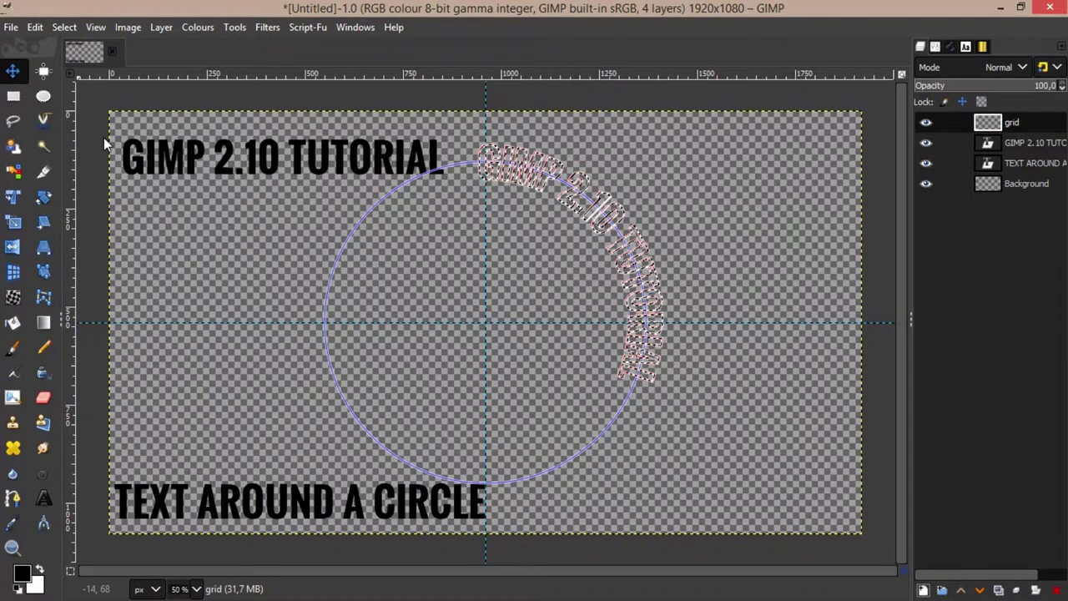
{"action": "left_click", "coordinate": [14, 324]}
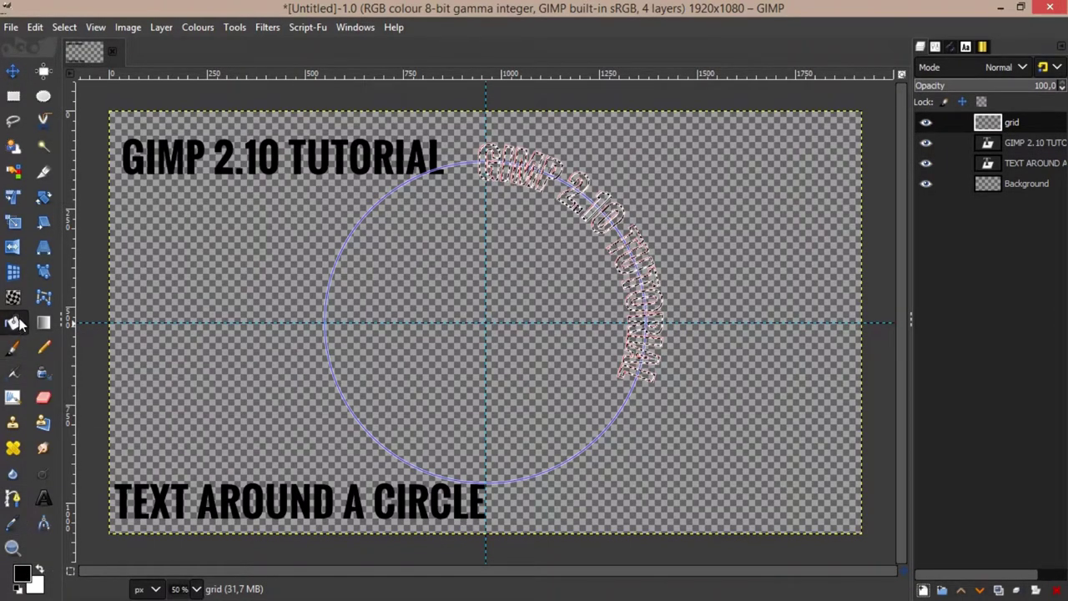
{"action": "left_click", "coordinate": [599, 178]}
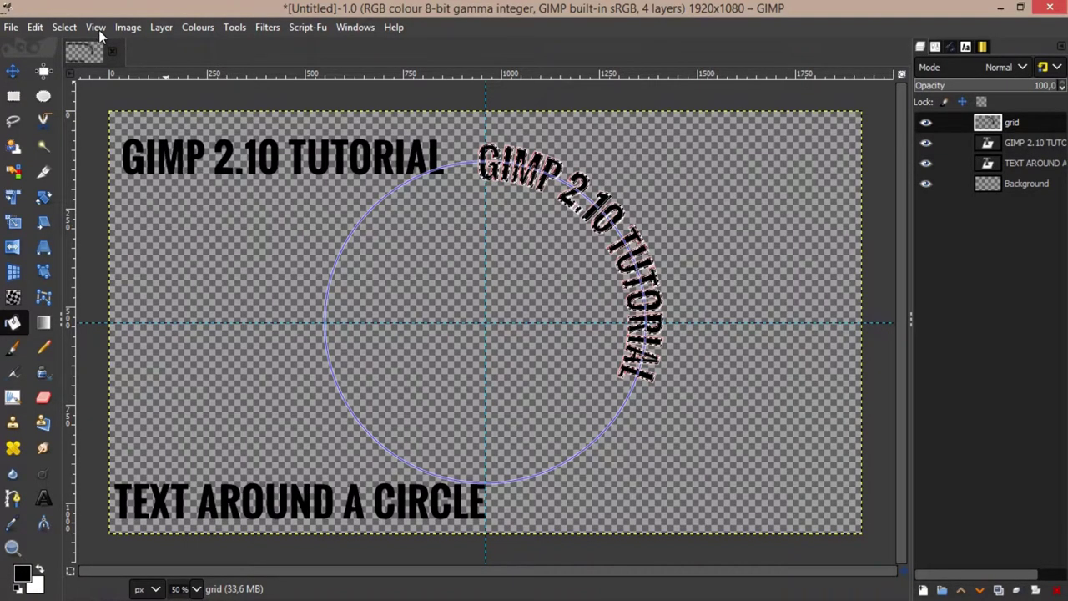
{"action": "left_click", "coordinate": [67, 28]}
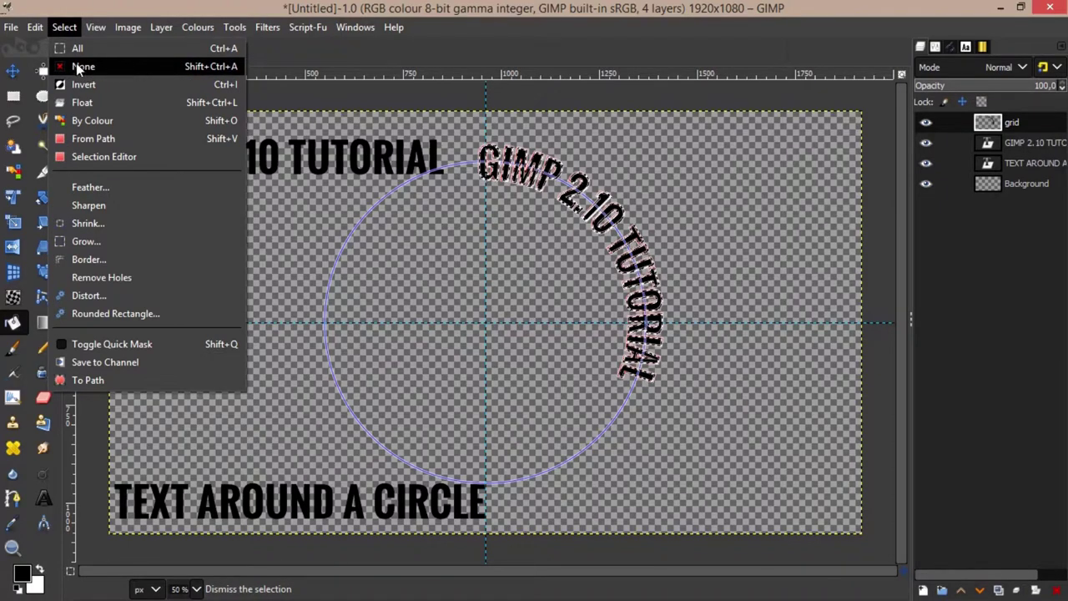
{"action": "left_click", "coordinate": [95, 66]}
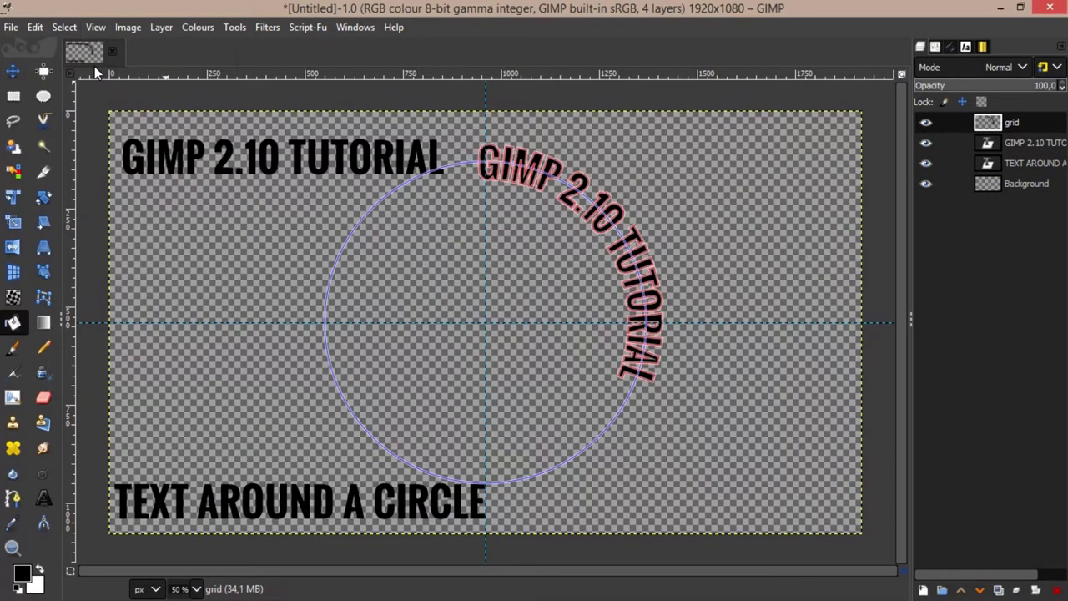
Hide the text path and rotate the lettering about -49.66° around 960,540 over the circle top
{"action": "left_click", "coordinate": [951, 47]}
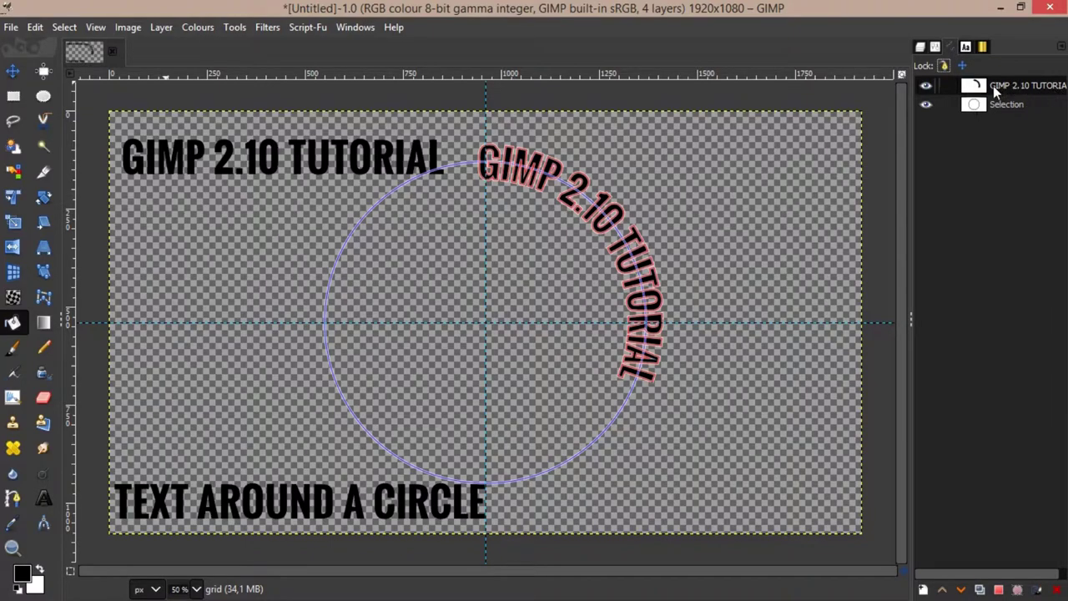
{"action": "left_click", "coordinate": [926, 85]}
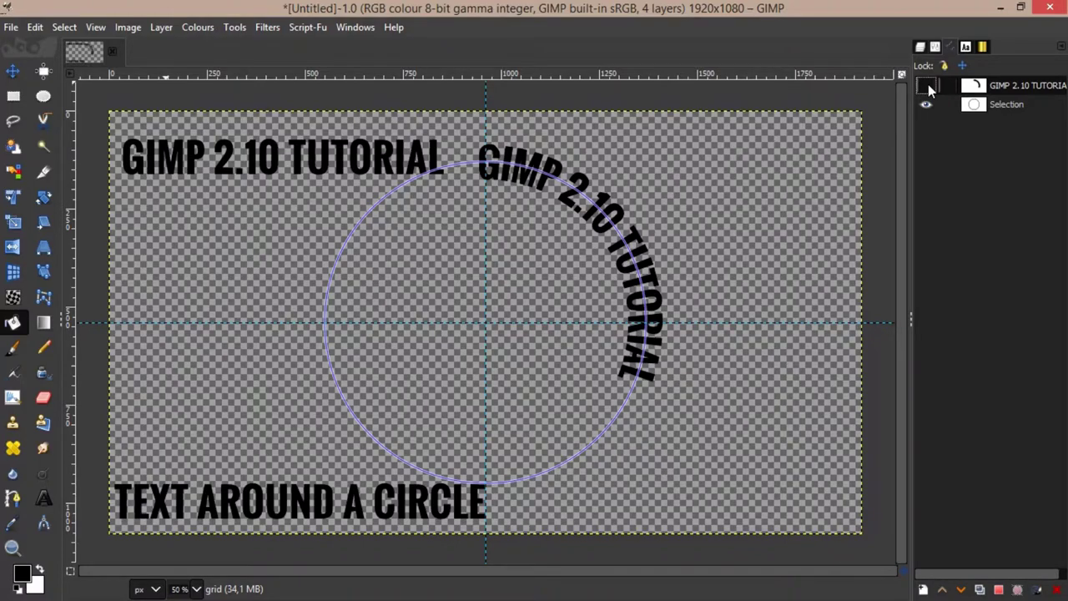
{"action": "left_click", "coordinate": [47, 199]}
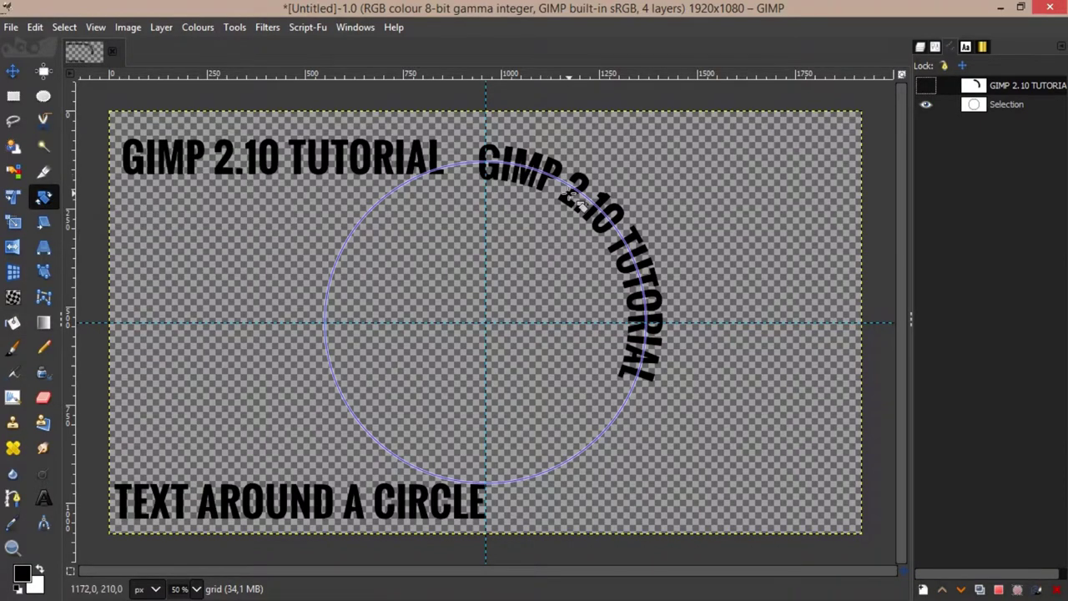
{"action": "mouse_move", "coordinate": [602, 200]}
{"action": "left_mouse_down"}
{"action": "mouse_move", "coordinate": [477, 173]}
{"action": "mouse_move", "coordinate": [491, 171]}
{"action": "left_mouse_up"}
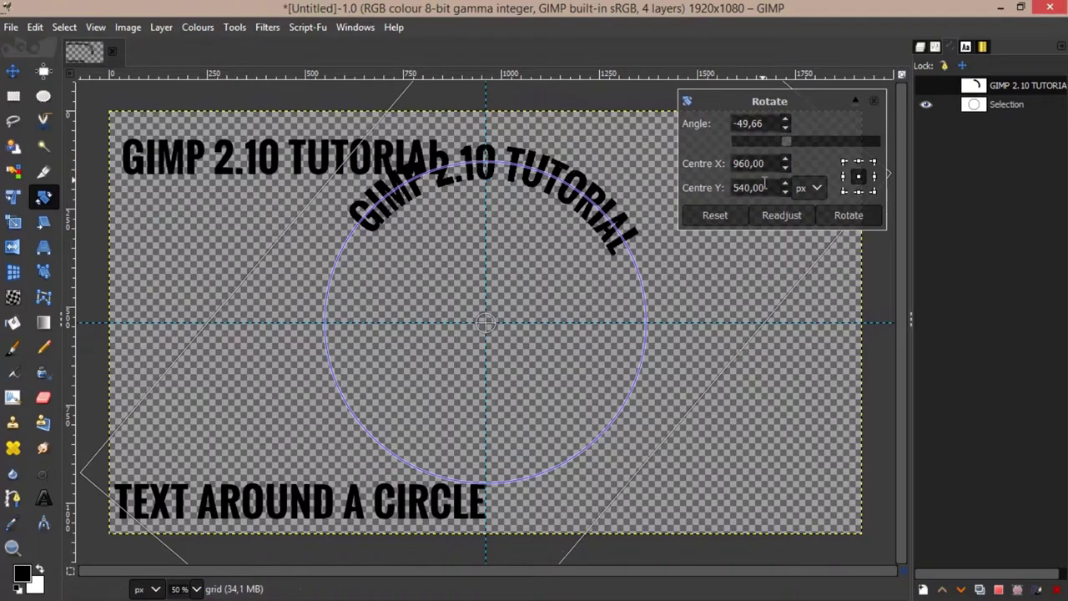
{"action": "left_click", "coordinate": [849, 214]}
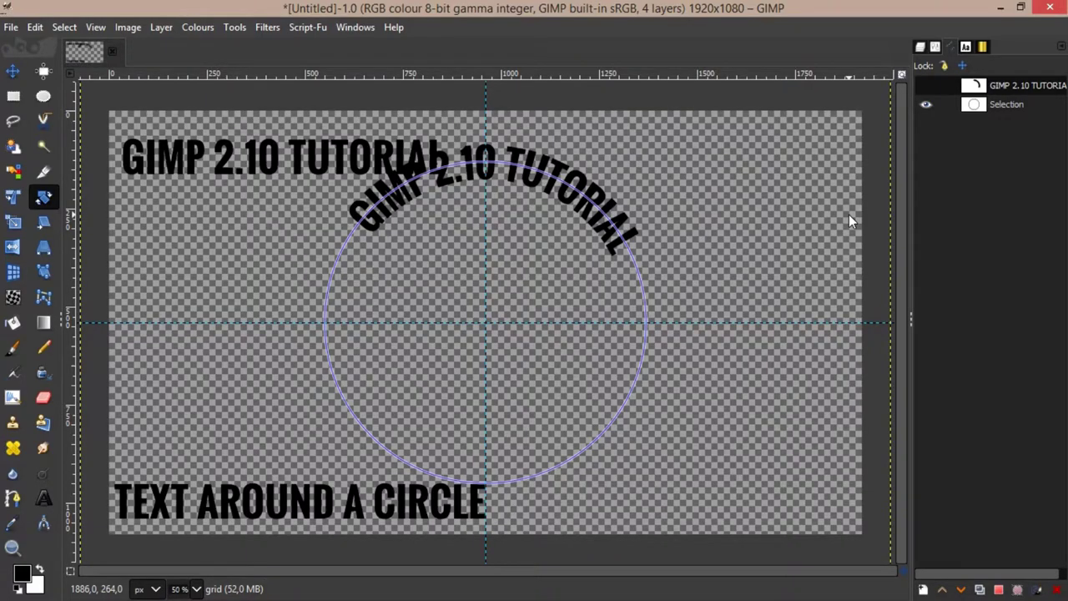
{"action": "left_click", "coordinate": [1014, 105]}
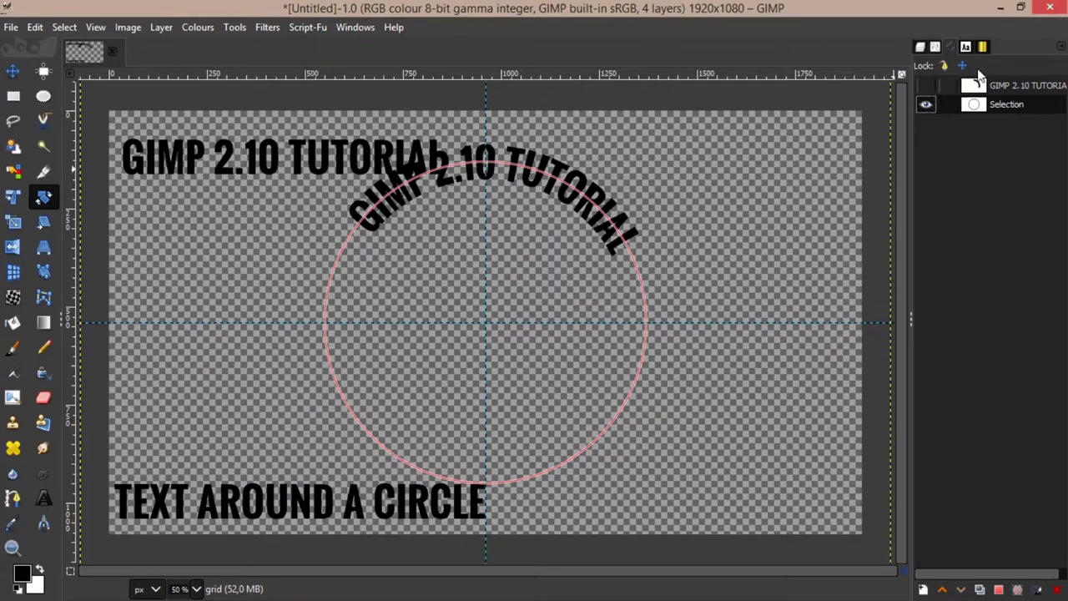
Turn the TEXT AROUND A CIRCLE layer into a path along the circle with Text along Path
{"action": "left_click", "coordinate": [922, 48]}
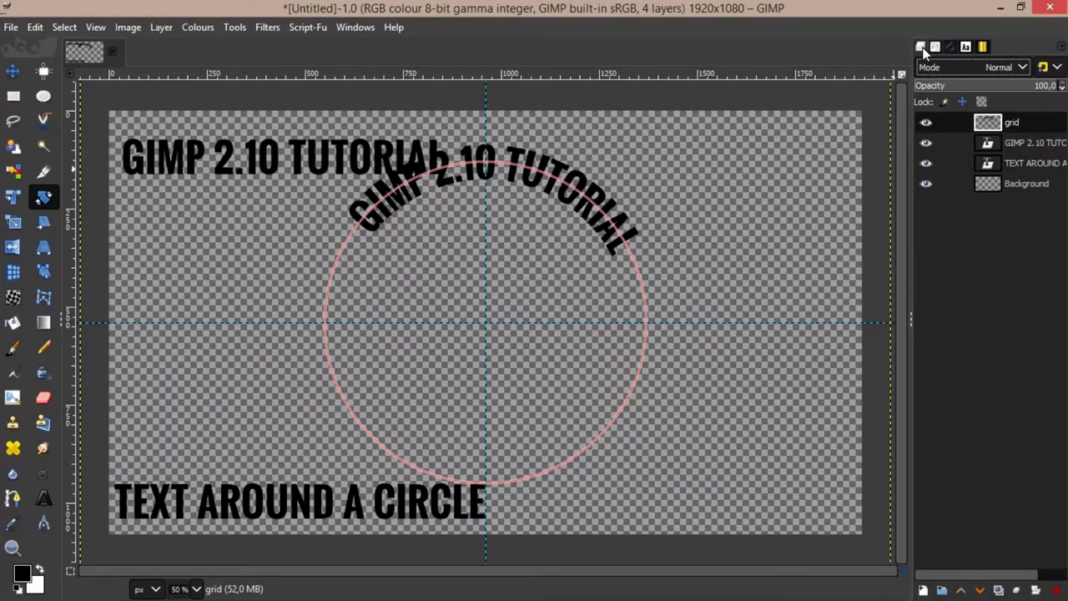
{"action": "left_click", "coordinate": [1018, 162]}
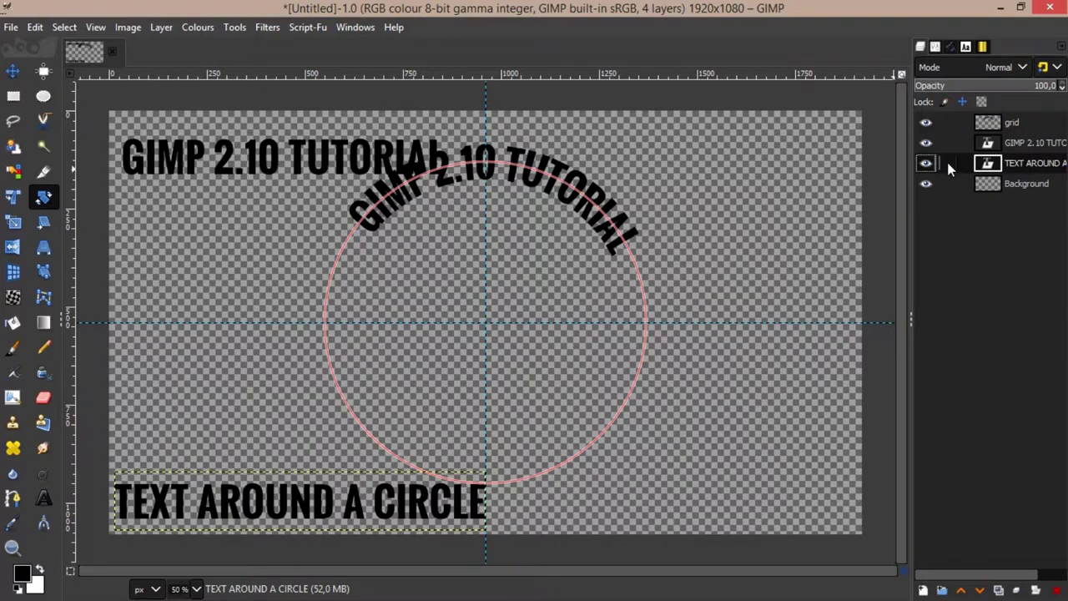
{"action": "right_click", "coordinate": [1020, 163]}
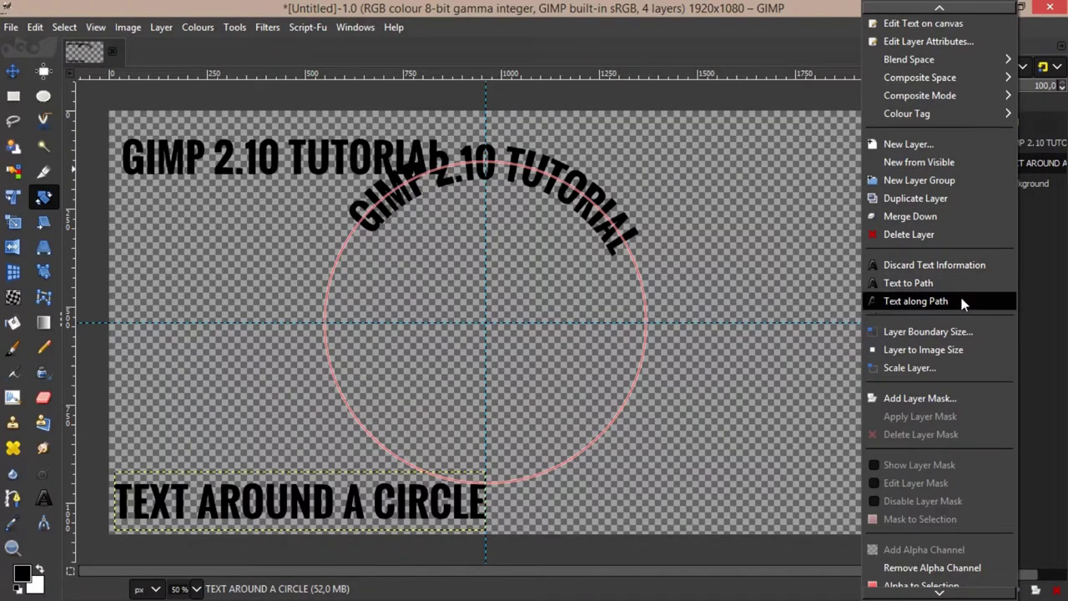
{"action": "left_click", "coordinate": [922, 302]}
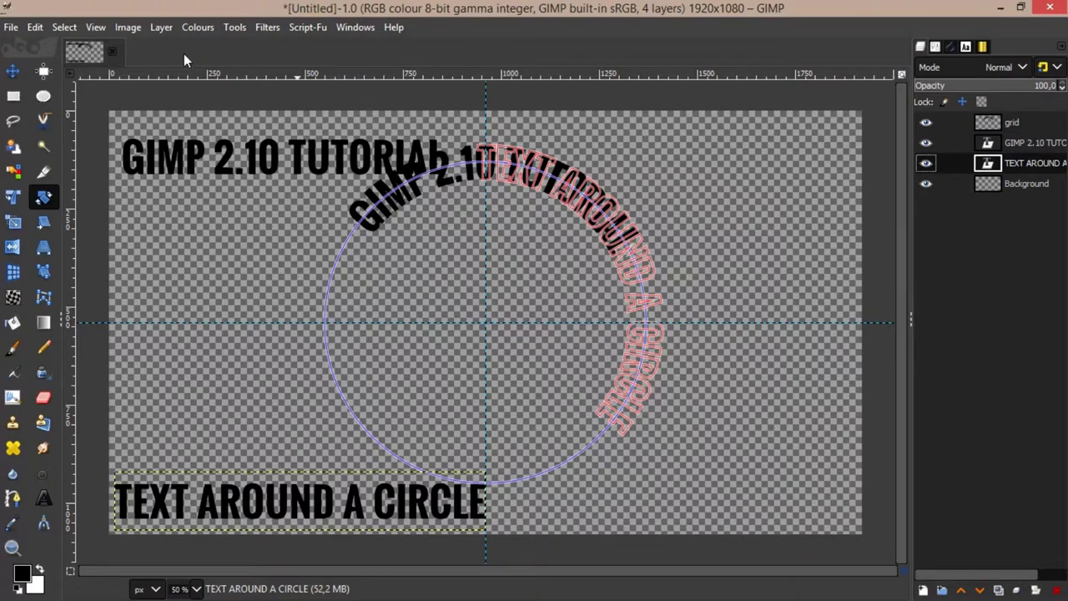
Select the Flip tool, view its settings, and bring up the Edit menu
{"action": "left_click", "coordinate": [14, 249]}
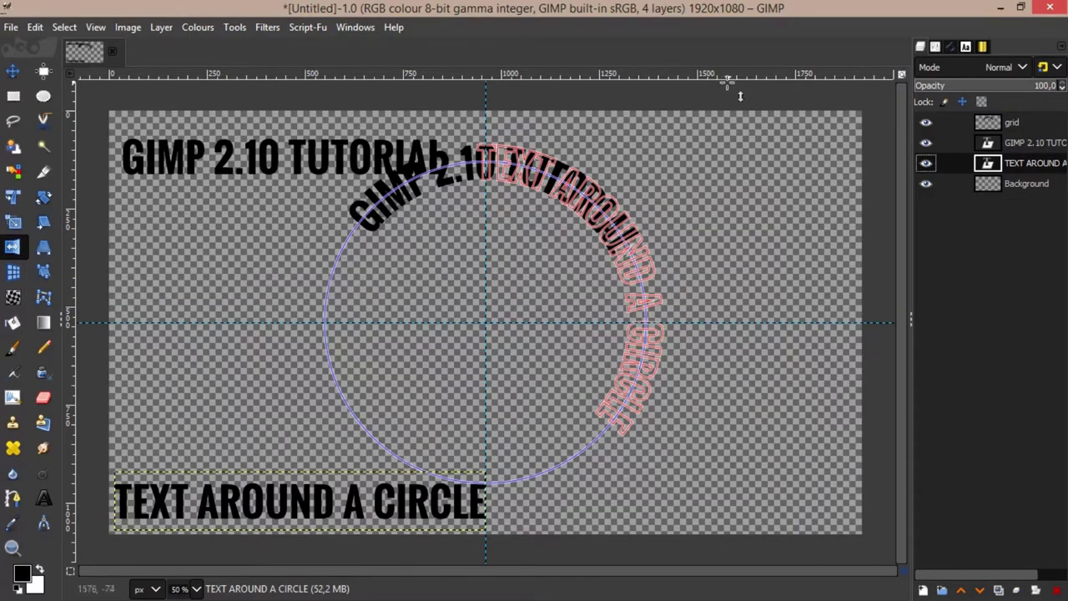
{"action": "left_click", "coordinate": [950, 46]}
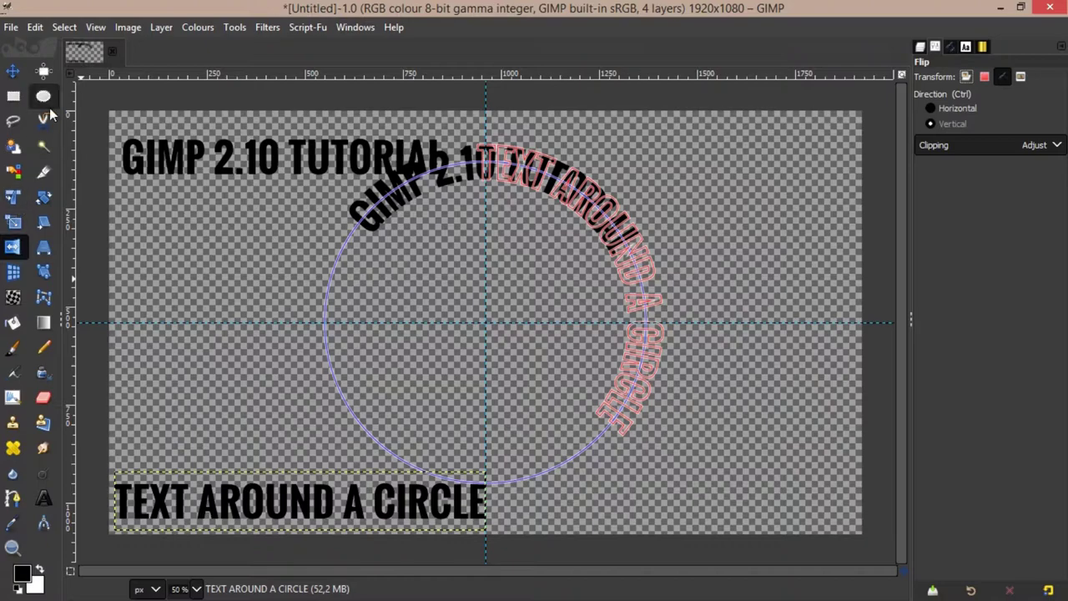
{"action": "left_click", "coordinate": [37, 28]}
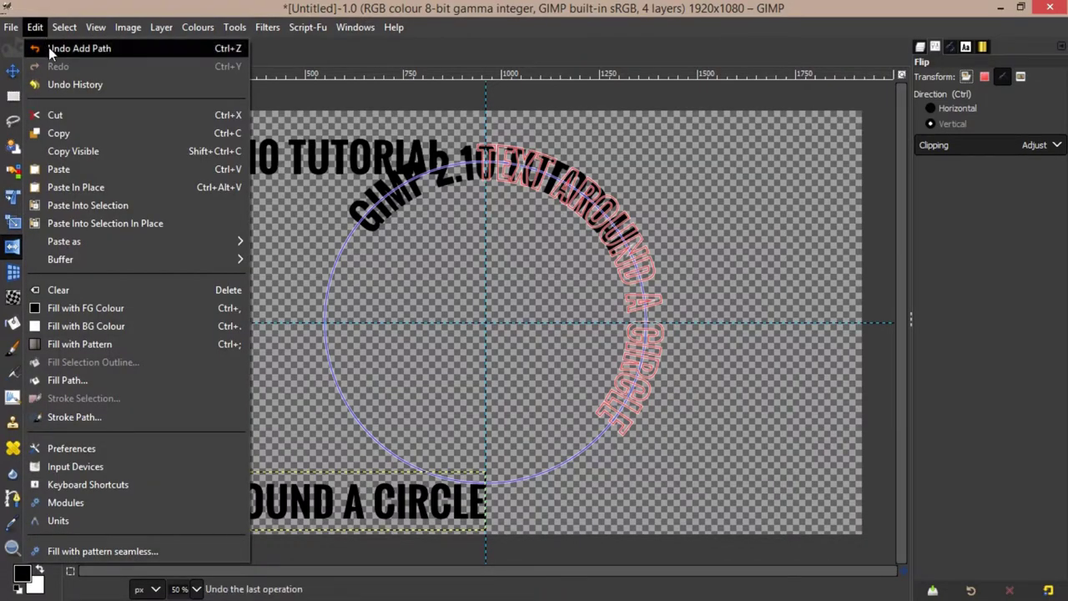
Undo the misplaced text path and return to the Layers list
{"action": "left_click", "coordinate": [94, 50]}
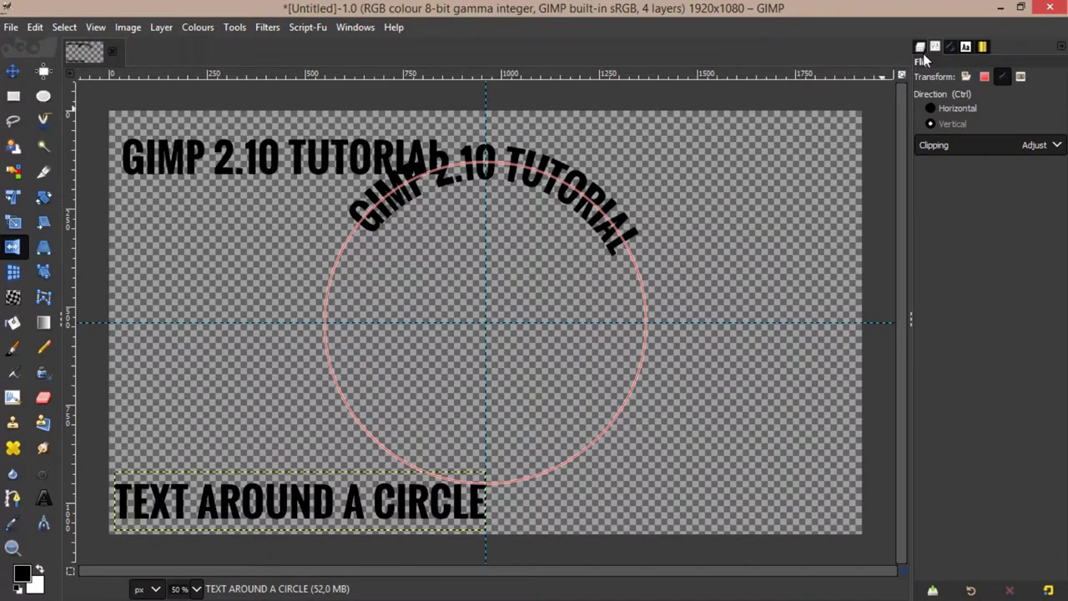
{"action": "left_click", "coordinate": [923, 50]}
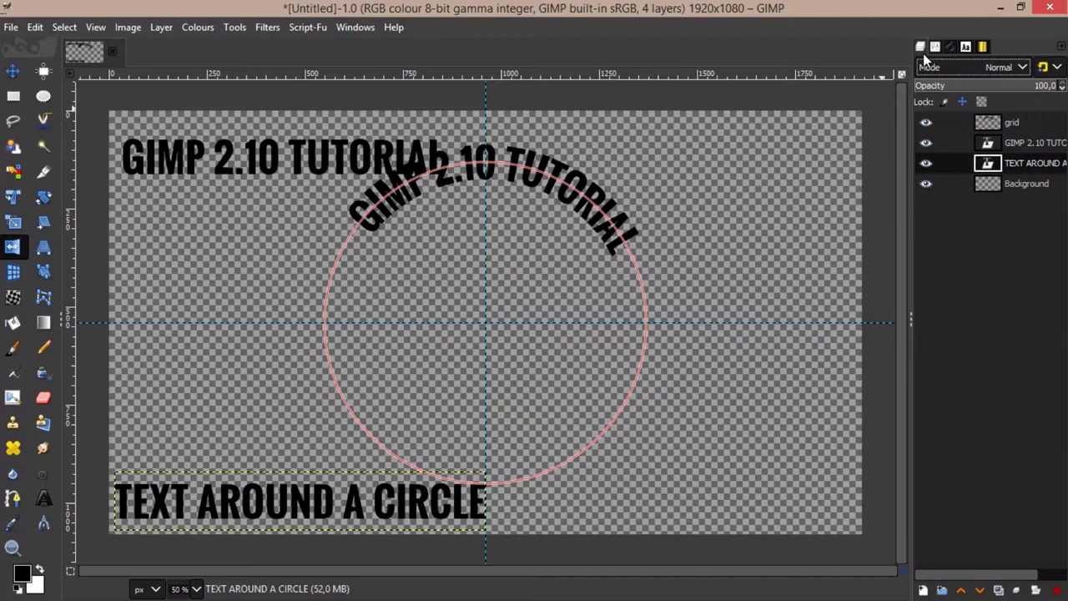
Rewrap TEXT AROUND A CIRCLE along the circle path and add transparent layer 'grid #1'
{"action": "right_click", "coordinate": [1023, 164]}
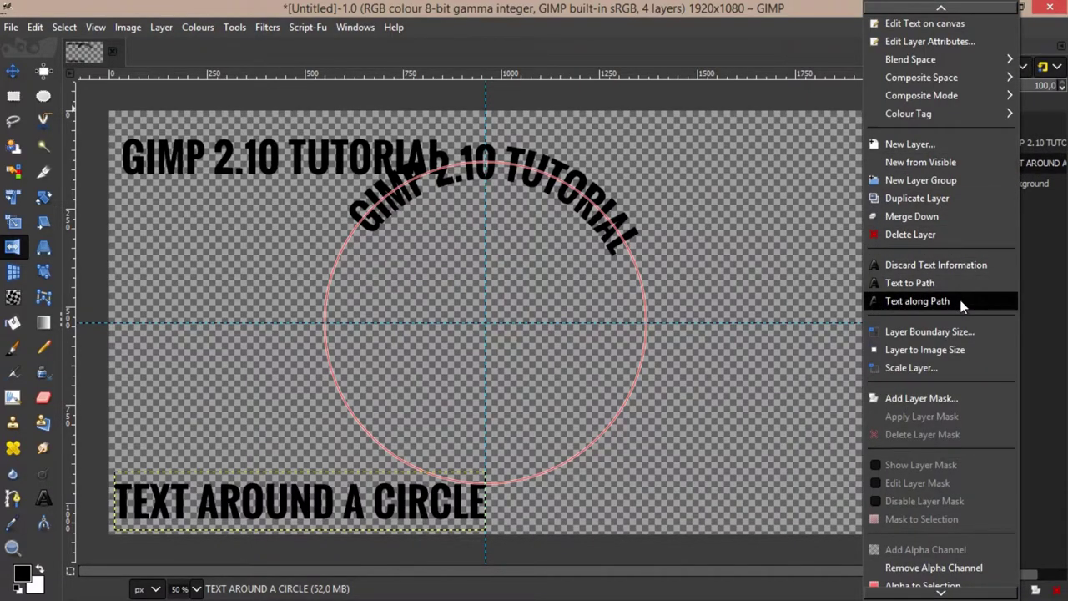
{"action": "left_click", "coordinate": [932, 301]}
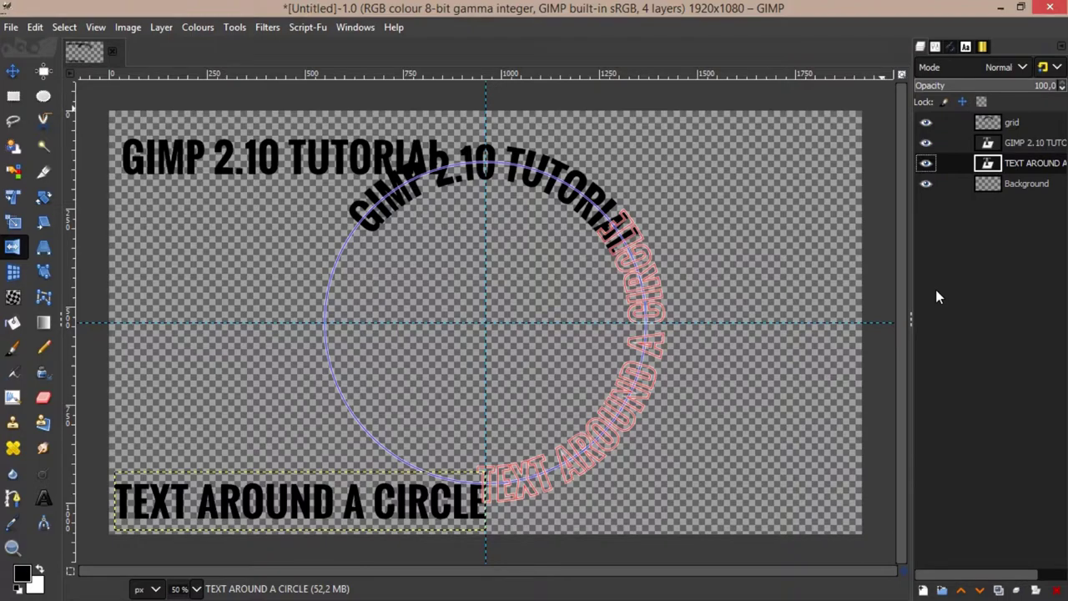
{"action": "left_click", "coordinate": [923, 591]}
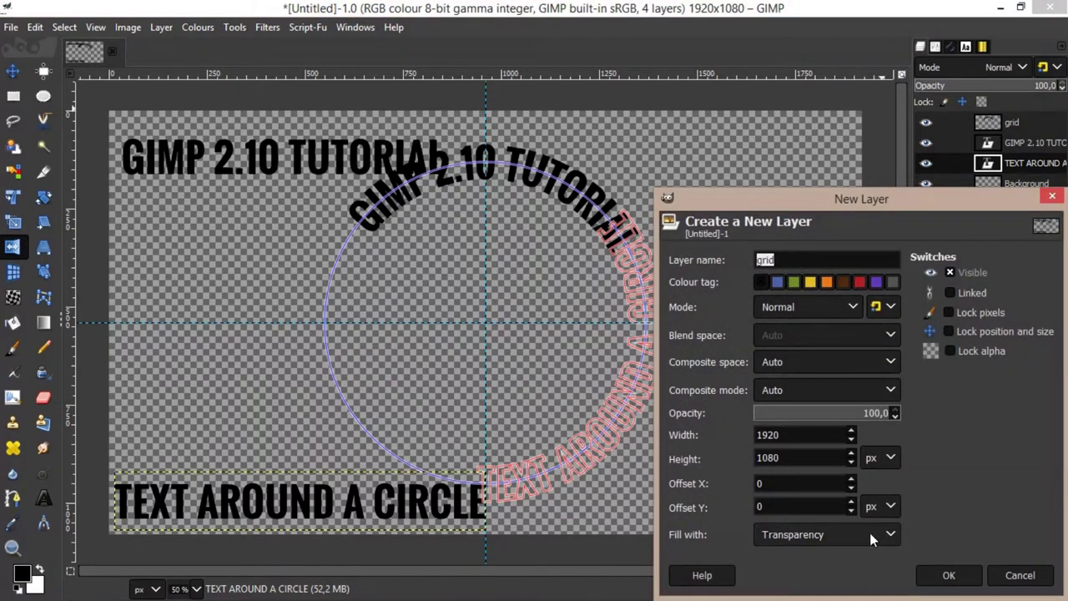
{"action": "left_click", "coordinate": [950, 575]}
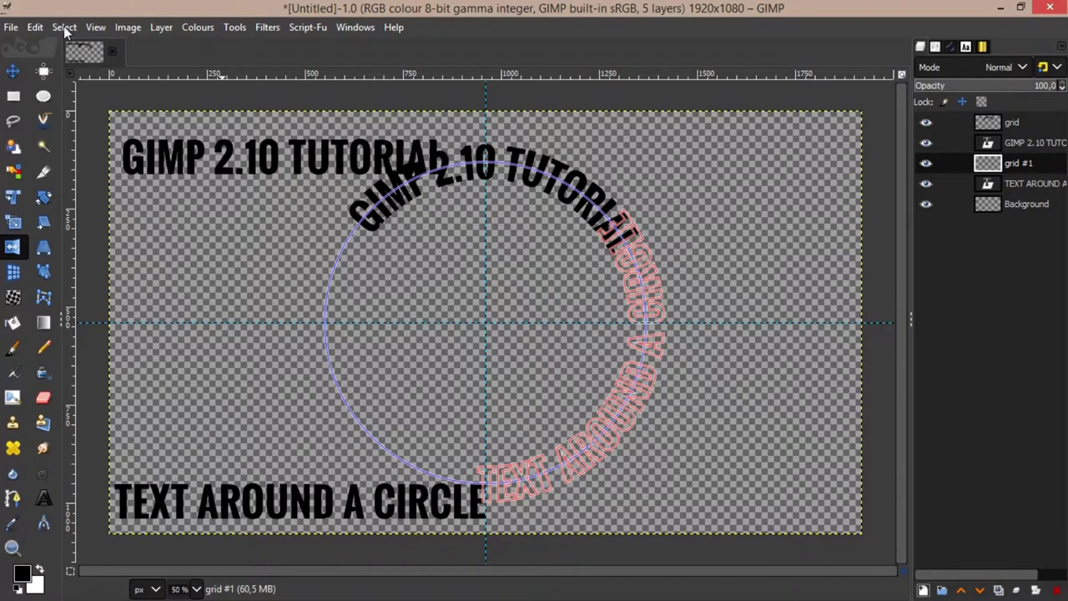
Fill the curved TEXT AROUND A CIRCLE path selection solid black on grid #1, then deselect
{"action": "left_click", "coordinate": [65, 26]}
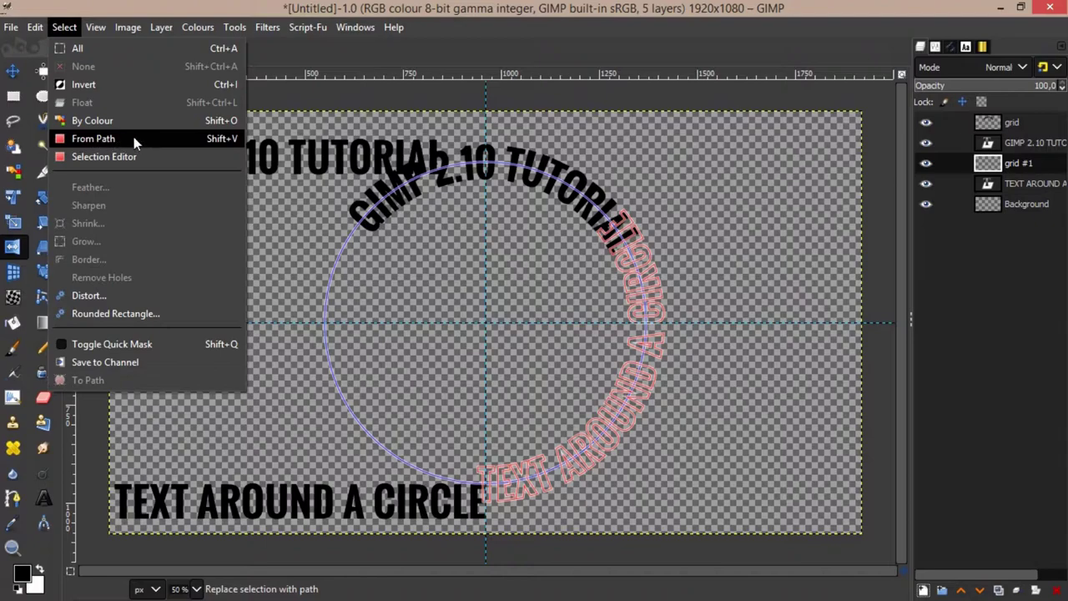
{"action": "left_click", "coordinate": [104, 137]}
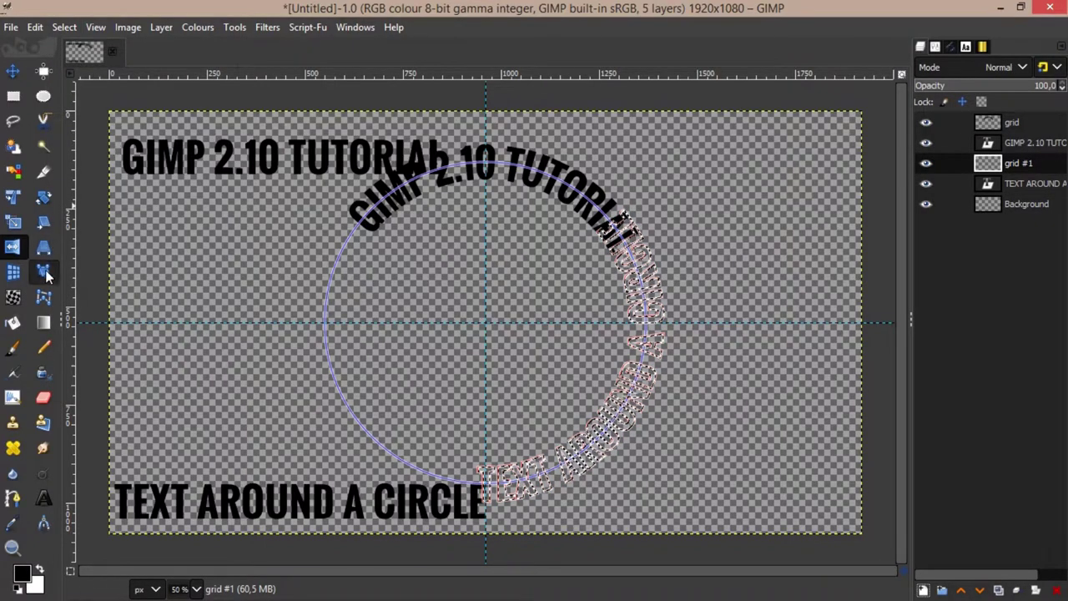
{"action": "left_click", "coordinate": [17, 327]}
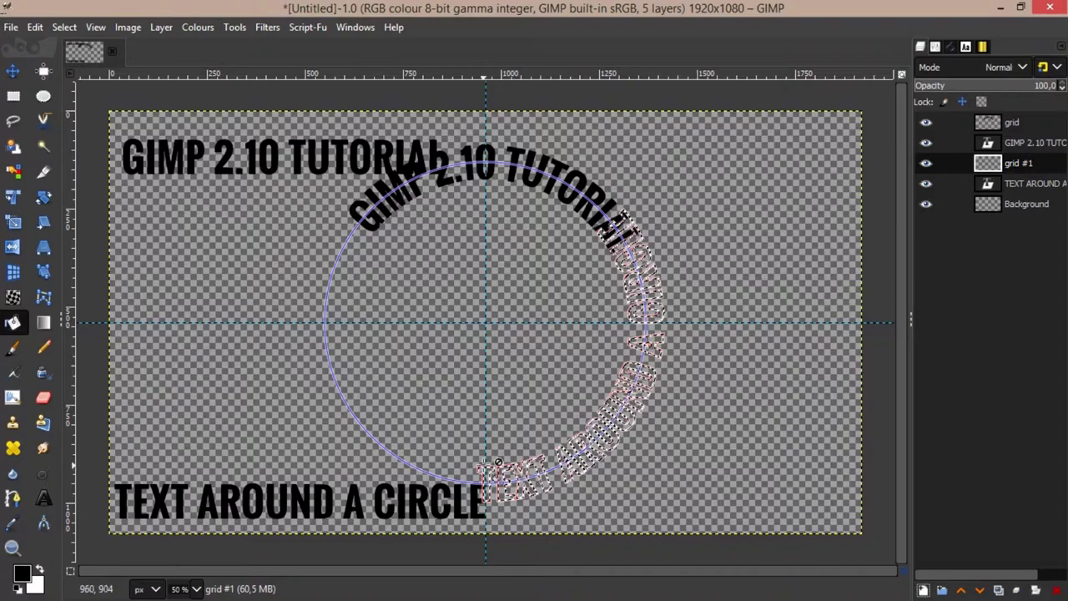
{"action": "left_click", "coordinate": [559, 497]}
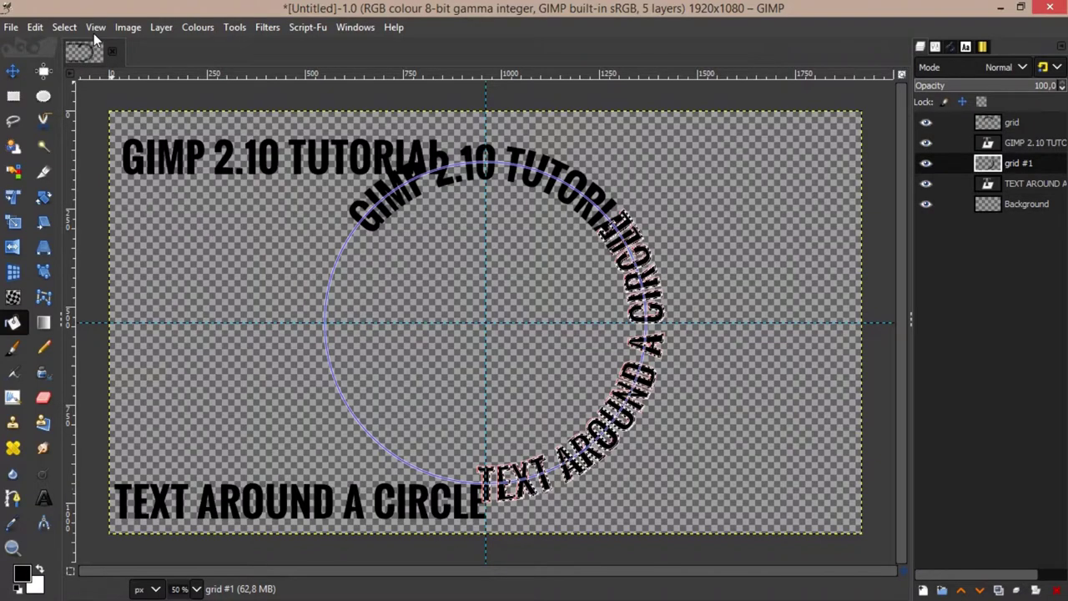
{"action": "left_click", "coordinate": [64, 27]}
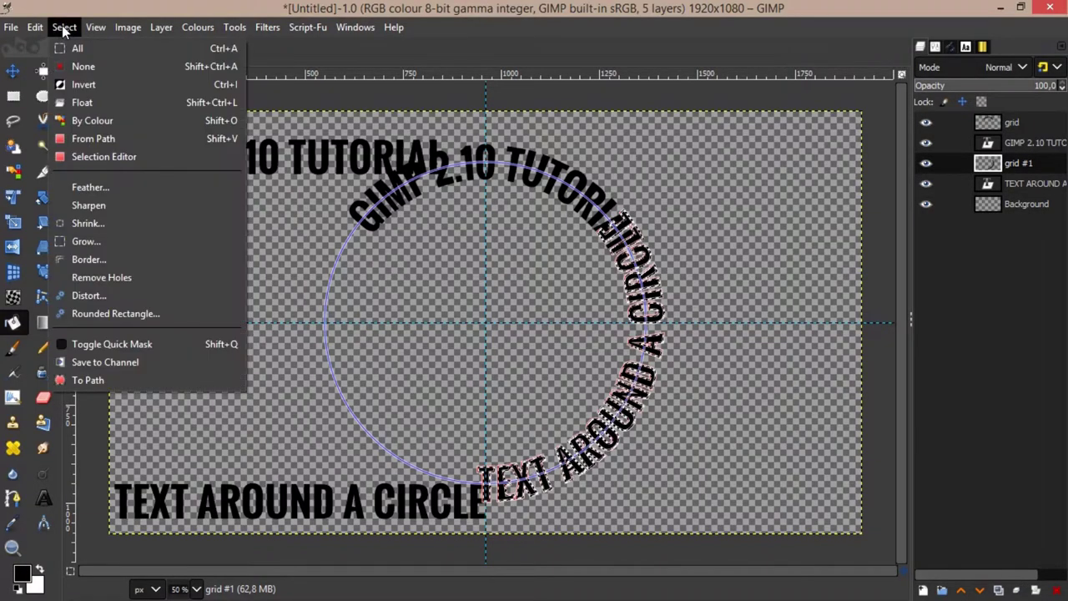
{"action": "left_click", "coordinate": [85, 65]}
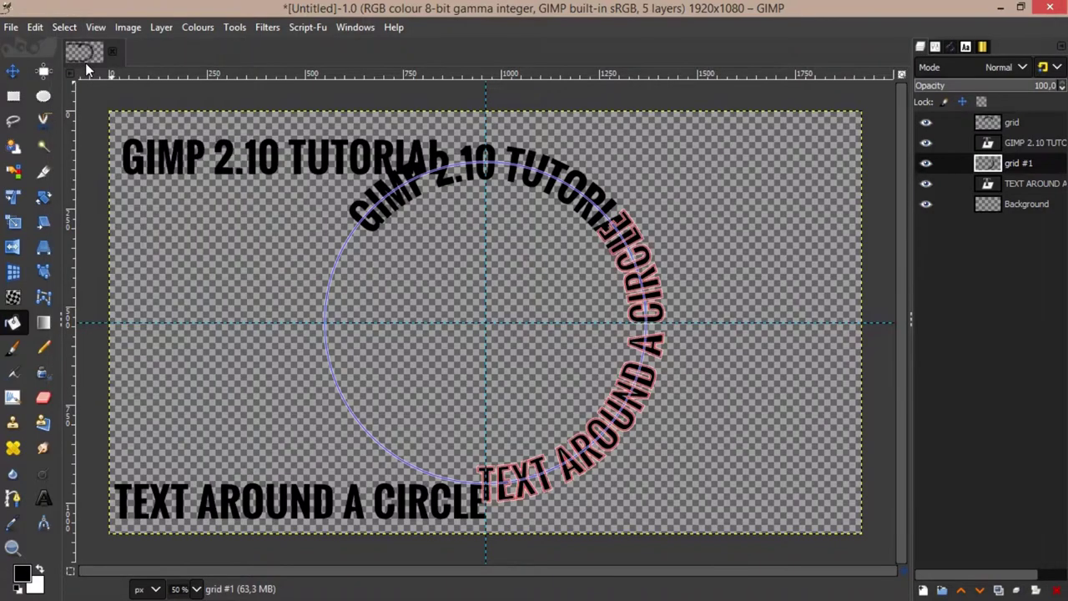
Hide the text path outline and both straight text layers, then make the grid layer active
{"action": "left_click", "coordinate": [951, 45]}
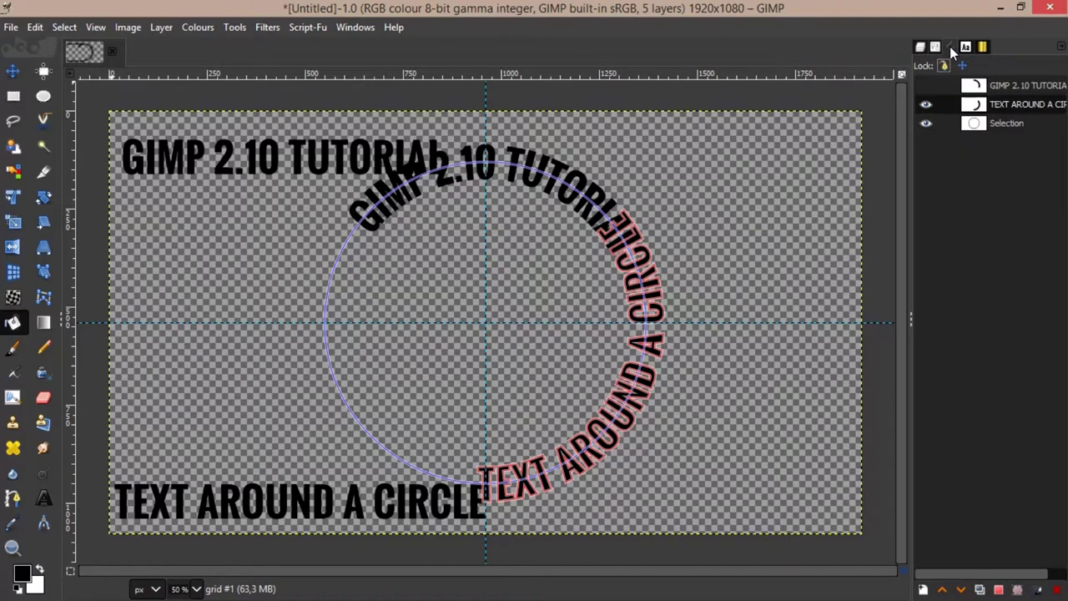
{"action": "left_click", "coordinate": [925, 104]}
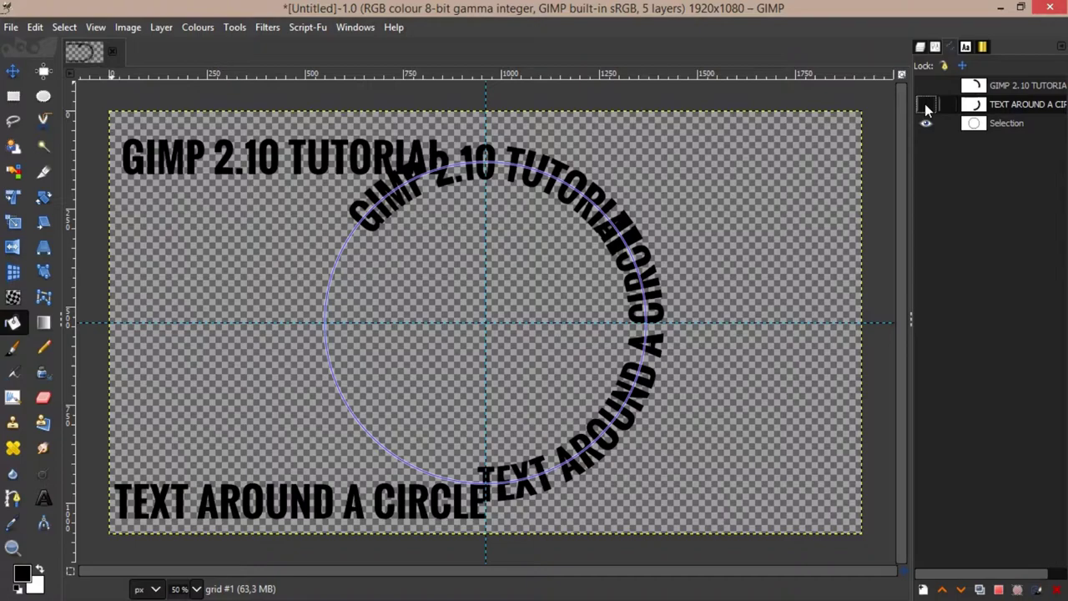
{"action": "left_click", "coordinate": [920, 47]}
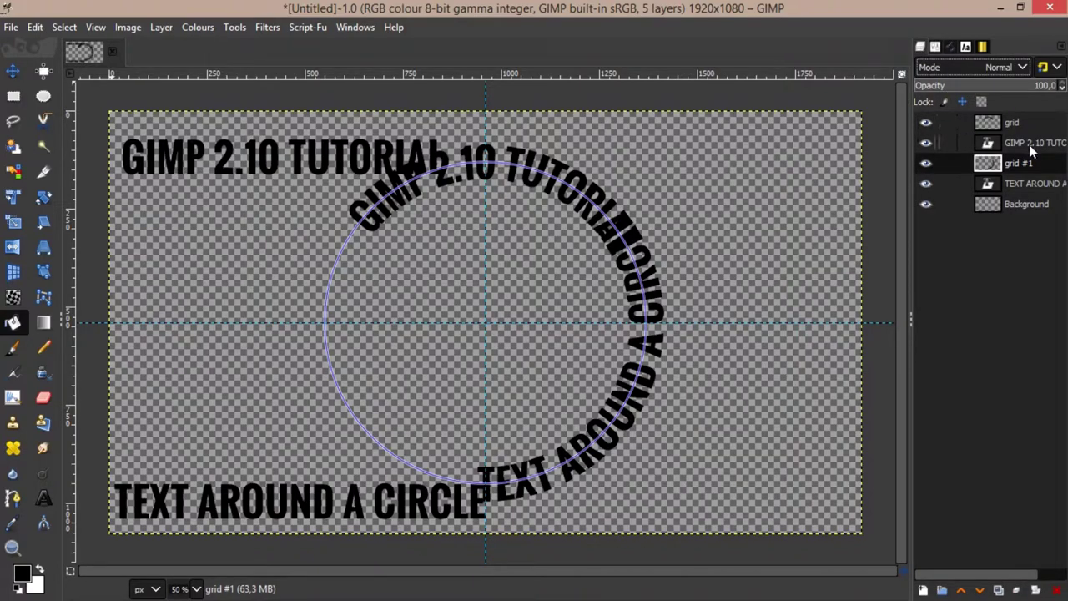
{"action": "left_click", "coordinate": [926, 143]}
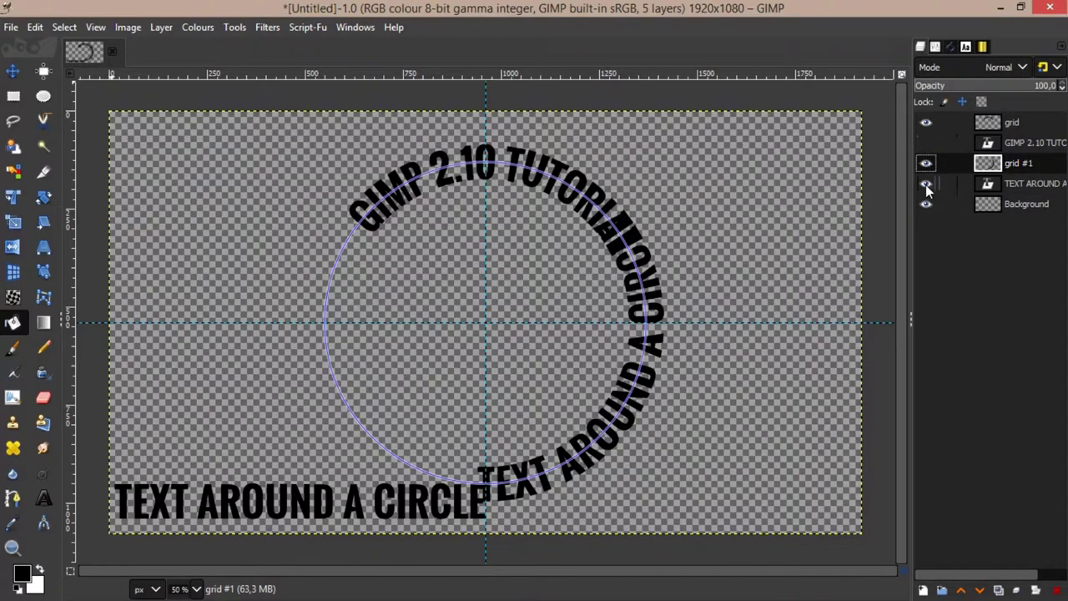
{"action": "left_click", "coordinate": [925, 184]}
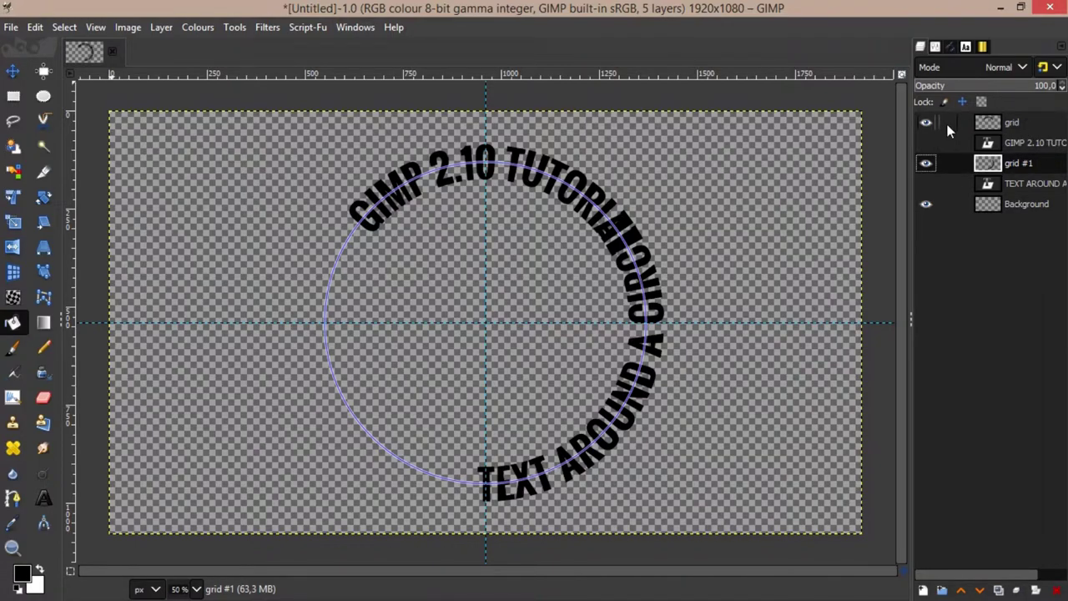
{"action": "left_click", "coordinate": [1023, 123]}
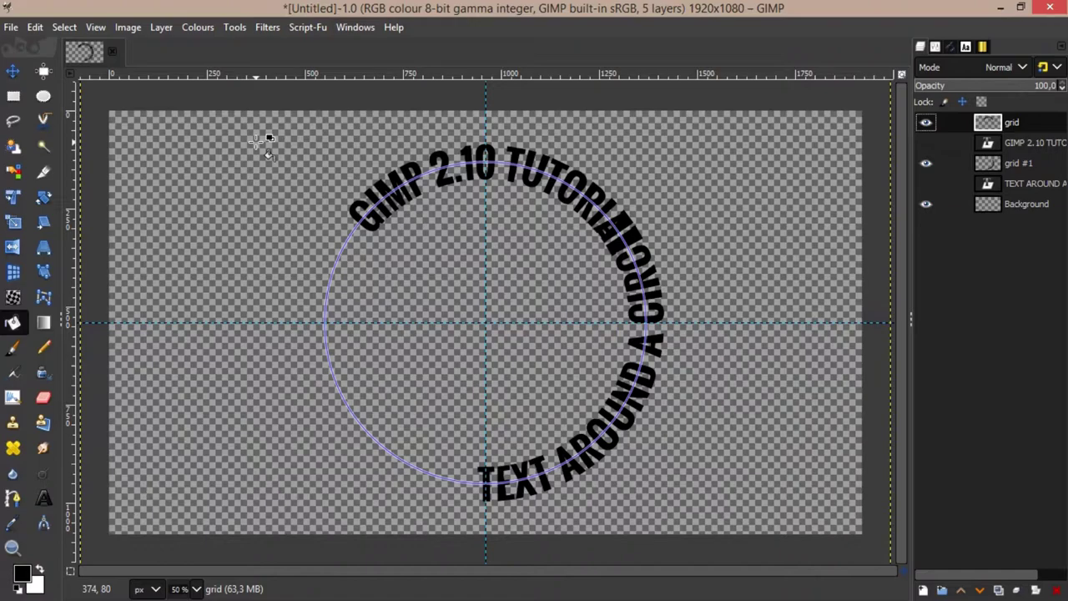
Rotate the top GIMP 2.10 TUTORIAL arc on layer grid by about -2.6°
{"action": "left_click", "coordinate": [43, 198]}
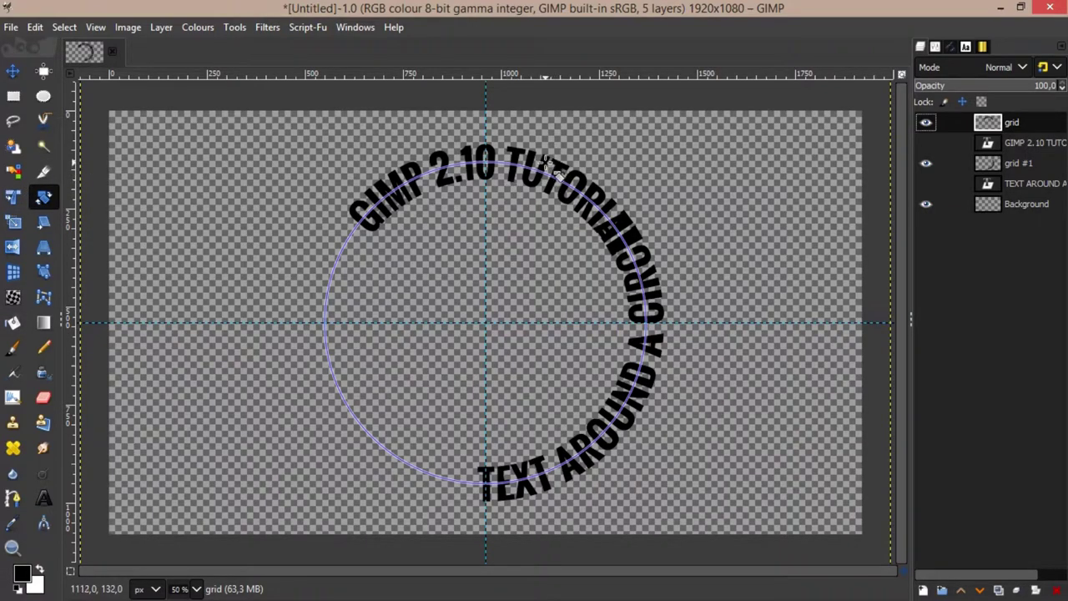
{"action": "left_click_drag", "start_coordinate": [547, 162], "coordinate": [542, 163]}
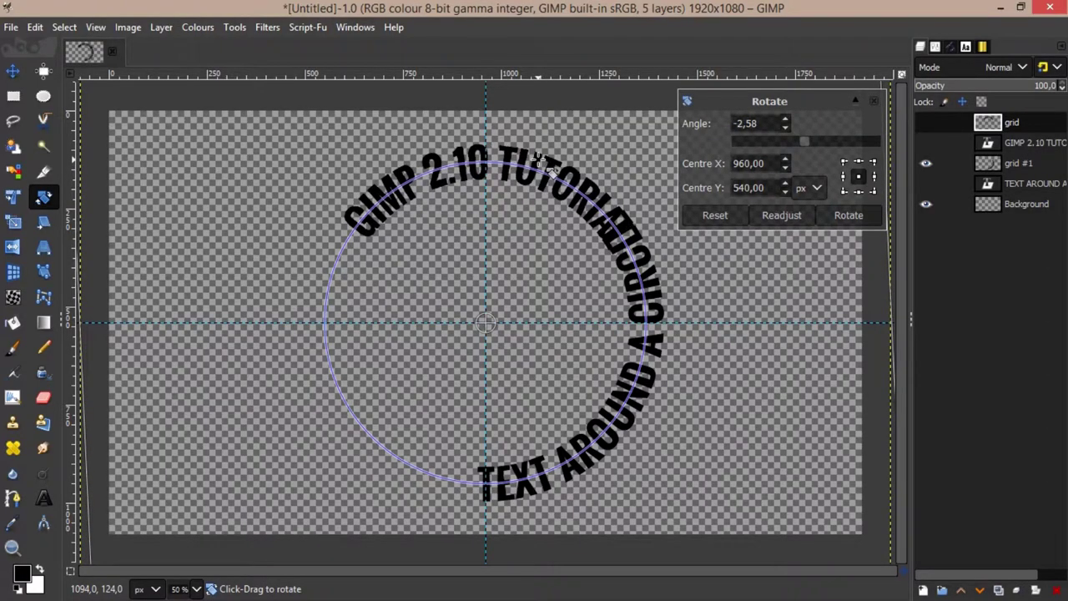
{"action": "left_click", "coordinate": [858, 215]}
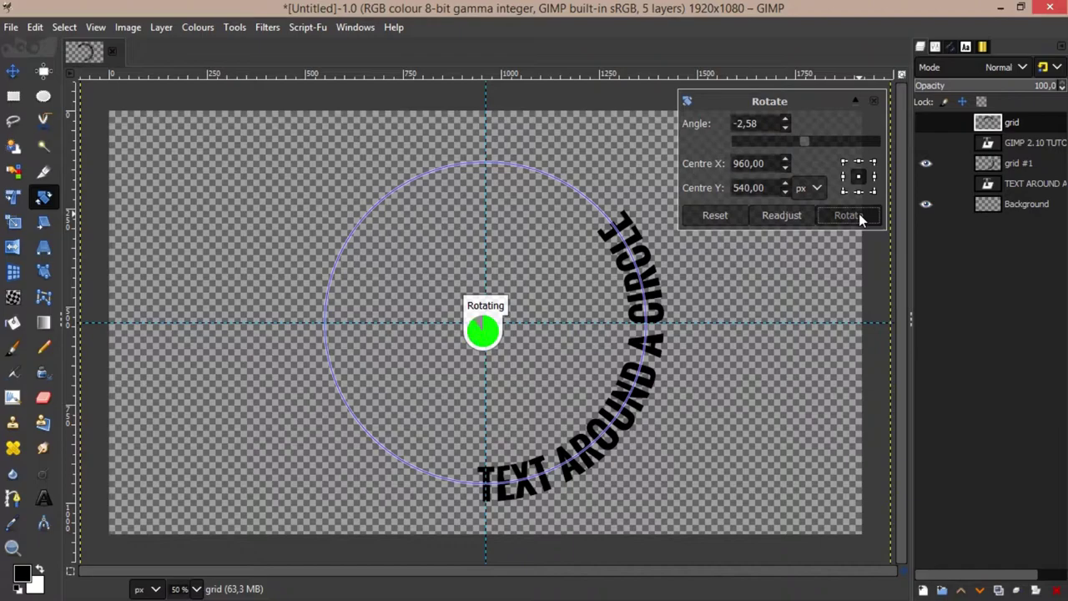
Rotate the TEXT AROUND A CIRCLE arc on grid #1 about 61° to run along the bottom
{"action": "left_click", "coordinate": [1020, 164]}
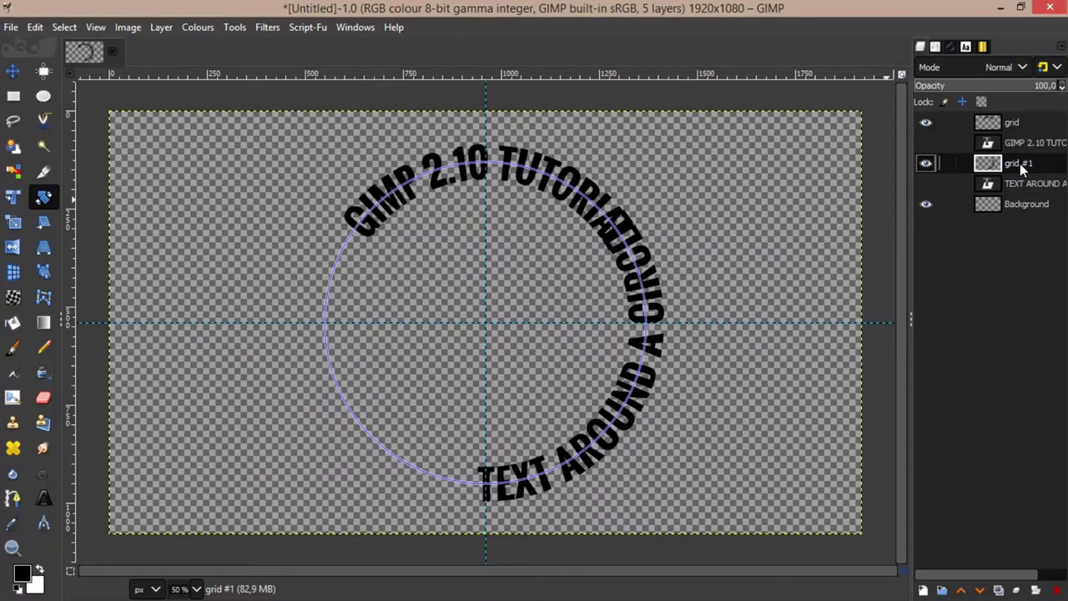
{"action": "left_click", "coordinate": [45, 199]}
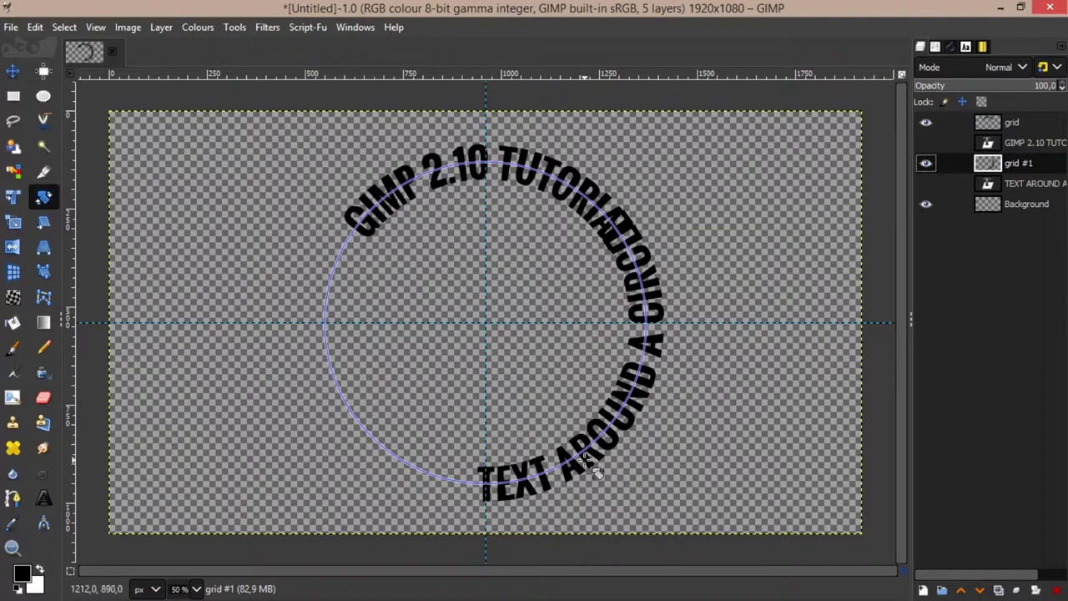
{"action": "mouse_move", "coordinate": [607, 469]}
{"action": "left_mouse_down"}
{"action": "mouse_move", "coordinate": [434, 497]}
{"action": "mouse_move", "coordinate": [421, 485]}
{"action": "left_mouse_up"}
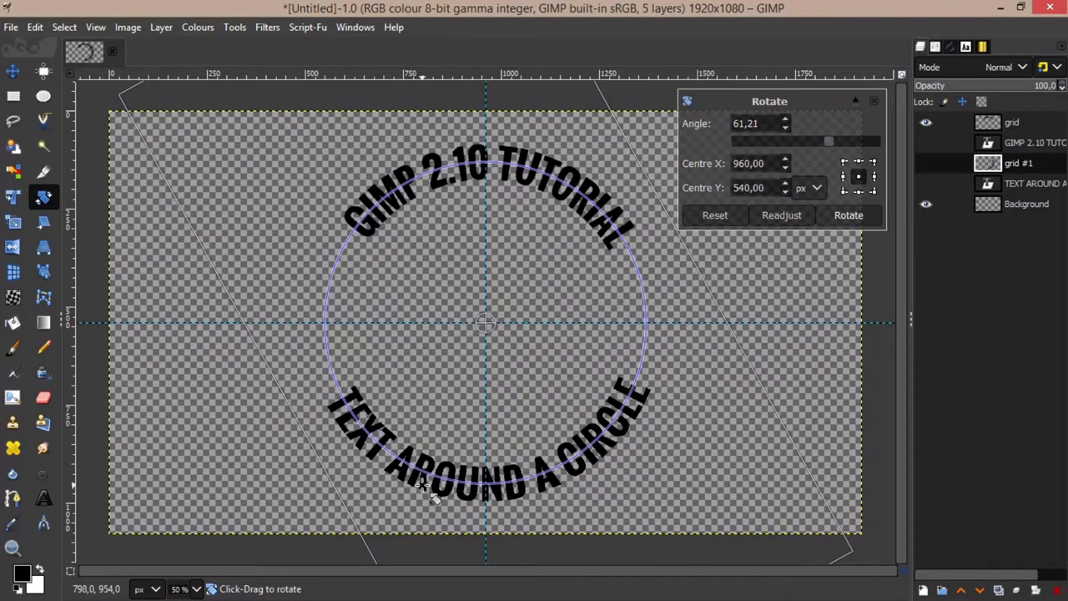
{"action": "left_click", "coordinate": [852, 214]}
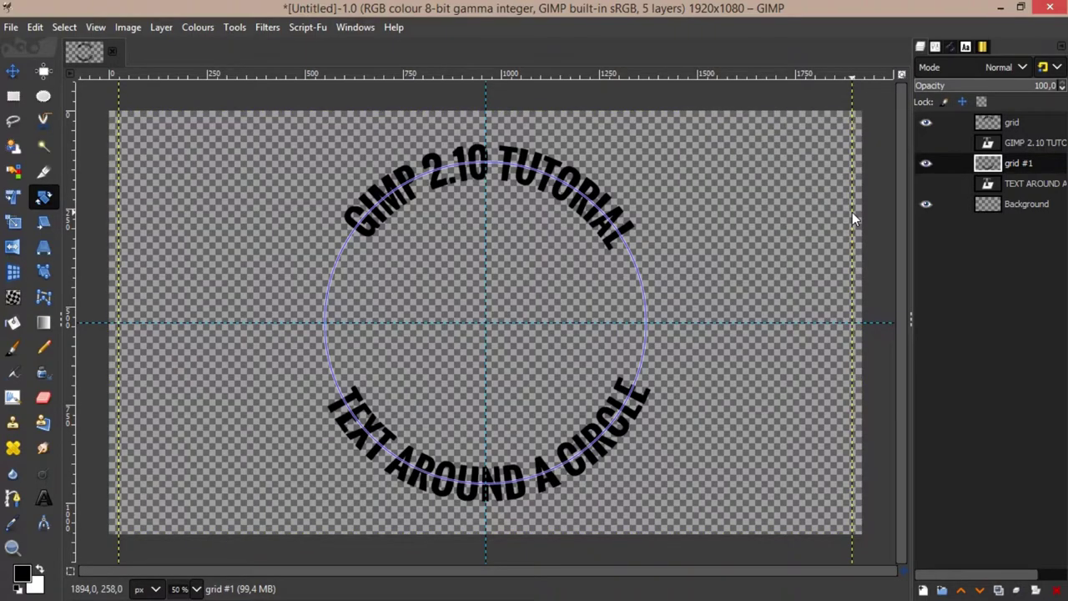
Add a horizontal guide at 0 and drag it to about 336 px, level with the top arc's ends
{"action": "left_click", "coordinate": [1021, 117]}
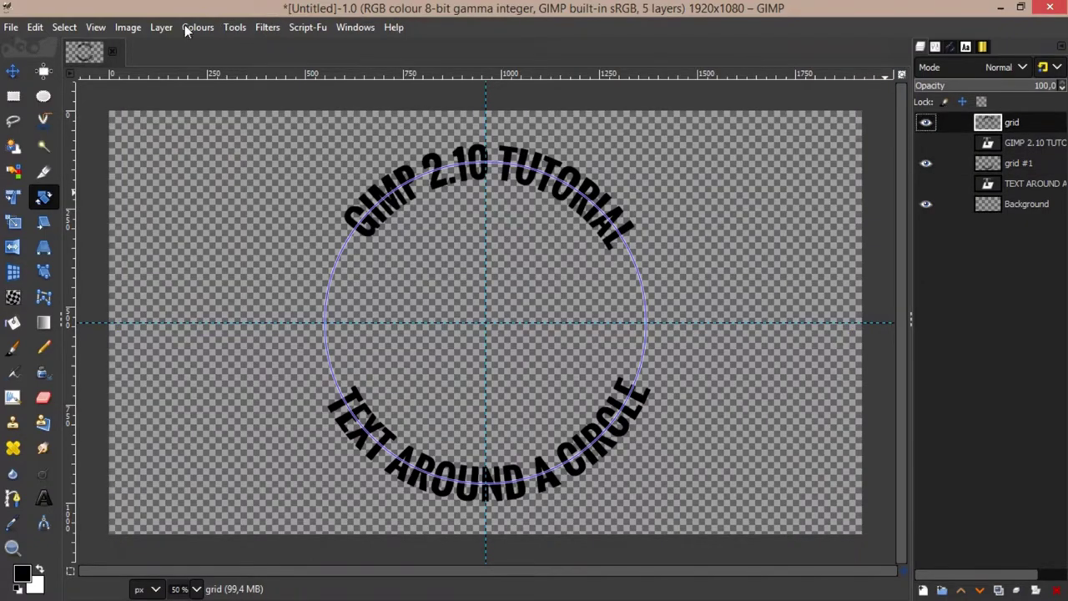
{"action": "left_click", "coordinate": [128, 28]}
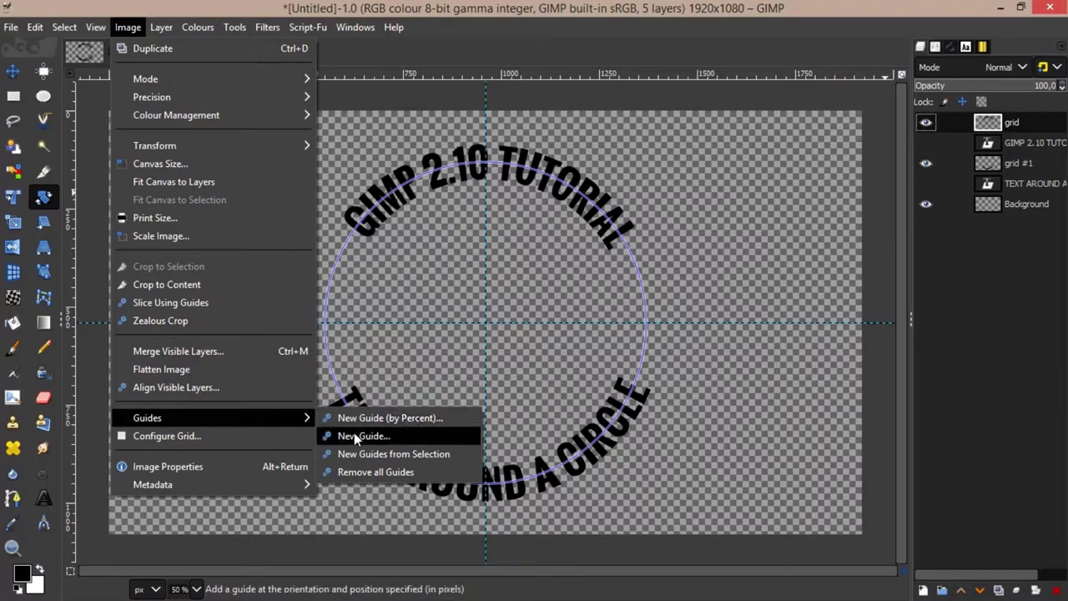
{"action": "mouse_move", "coordinate": [148, 418]}
{"action": "left_click", "coordinate": [367, 435]}
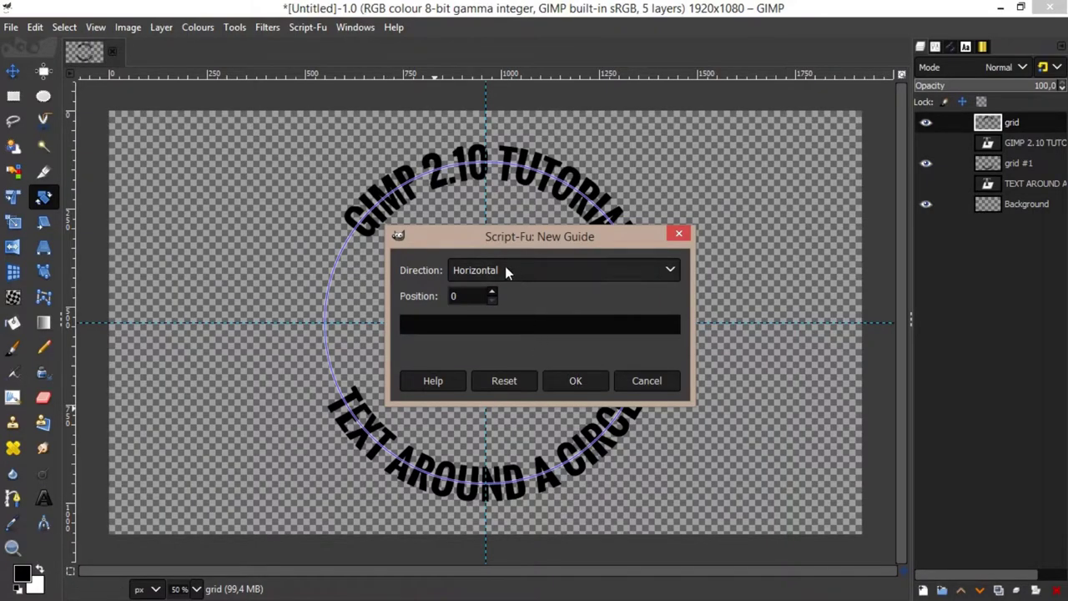
{"action": "left_click", "coordinate": [575, 382]}
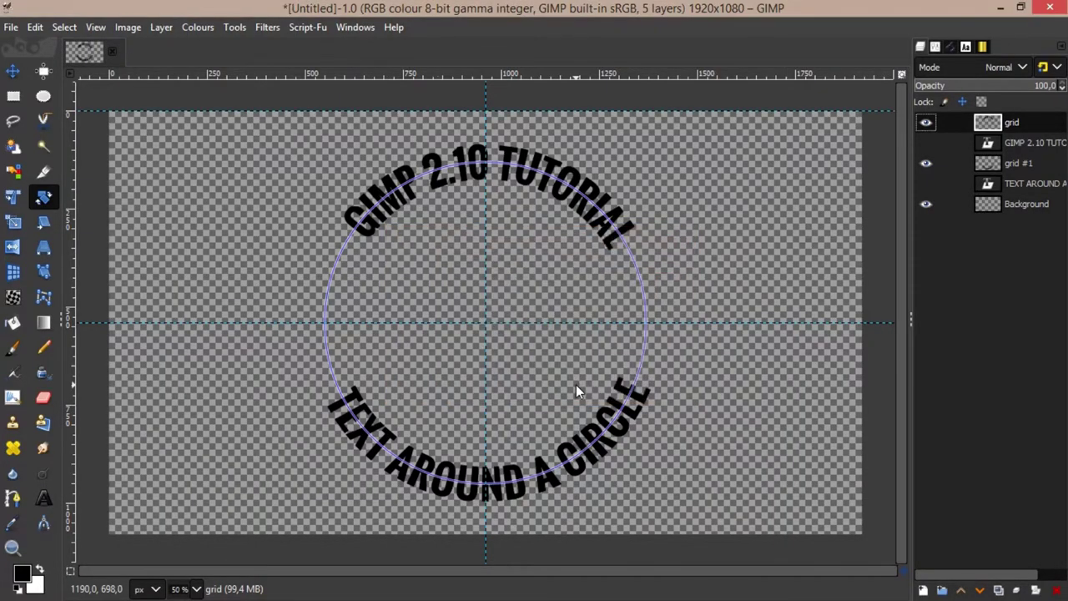
{"action": "left_click", "coordinate": [14, 76]}
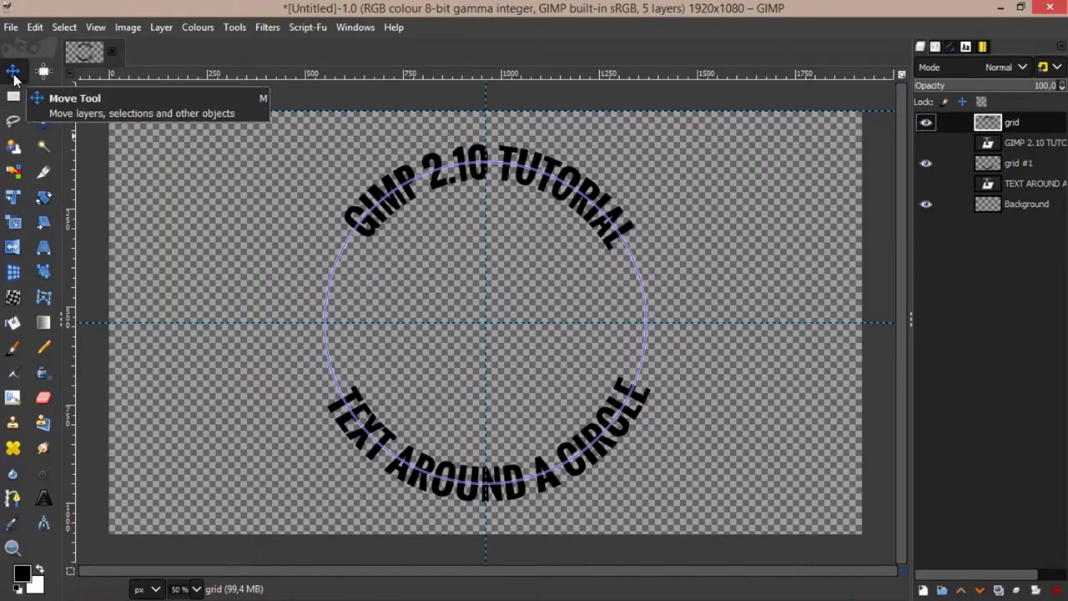
{"action": "left_click_drag", "start_coordinate": [389, 111], "coordinate": [389, 252]}
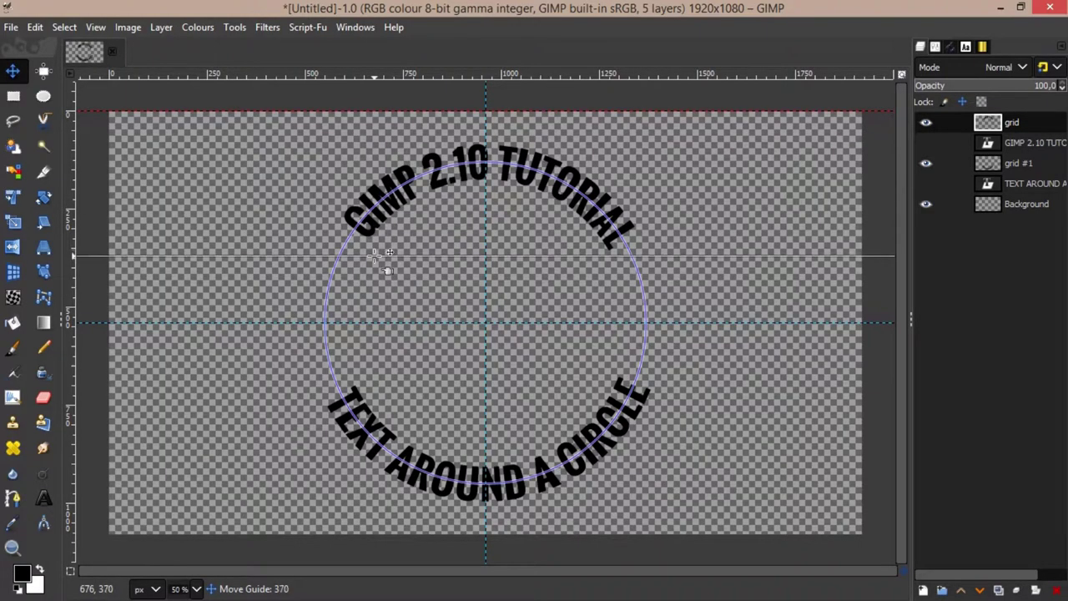
{"action": "left_click_drag", "start_coordinate": [389, 252], "coordinate": [388, 239]}
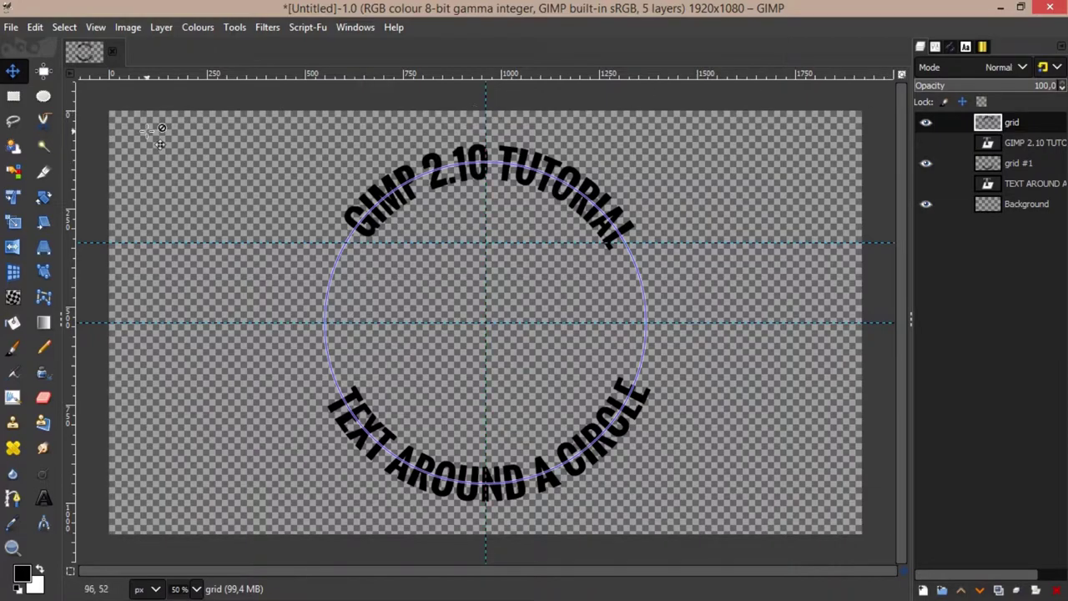
Rotate the top arc on layer grid about -3° so its ends sit level
{"action": "left_click", "coordinate": [44, 197]}
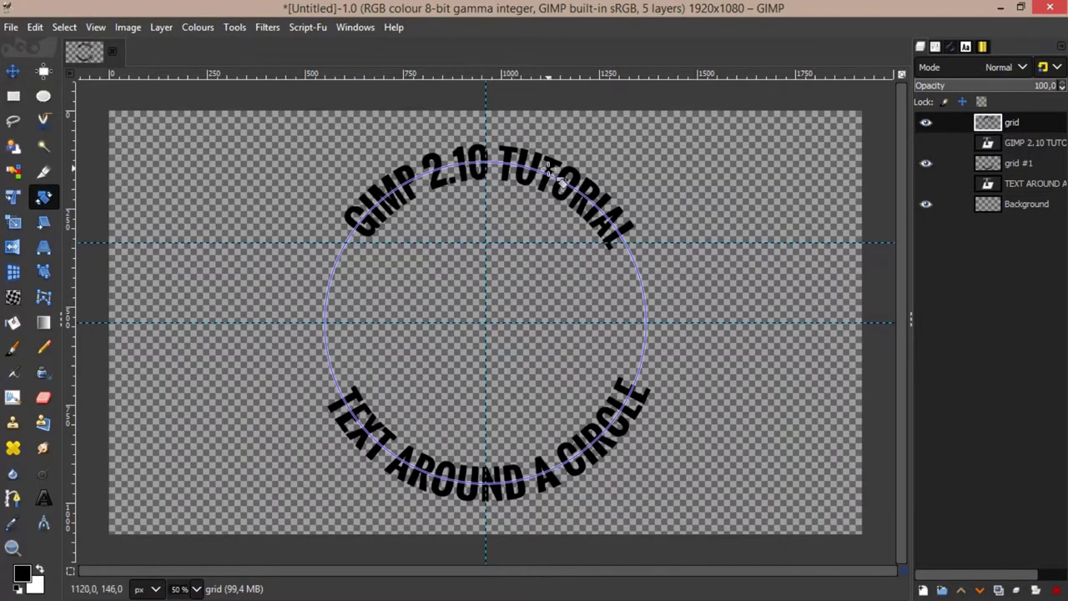
{"action": "left_click_drag", "start_coordinate": [564, 180], "coordinate": [544, 164]}
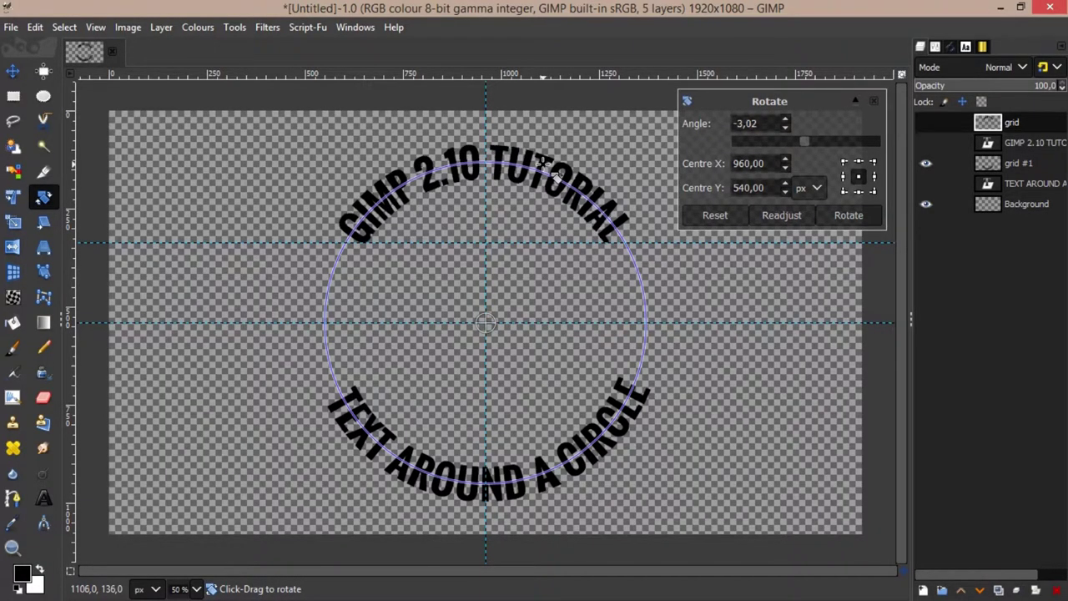
{"action": "left_click", "coordinate": [849, 217]}
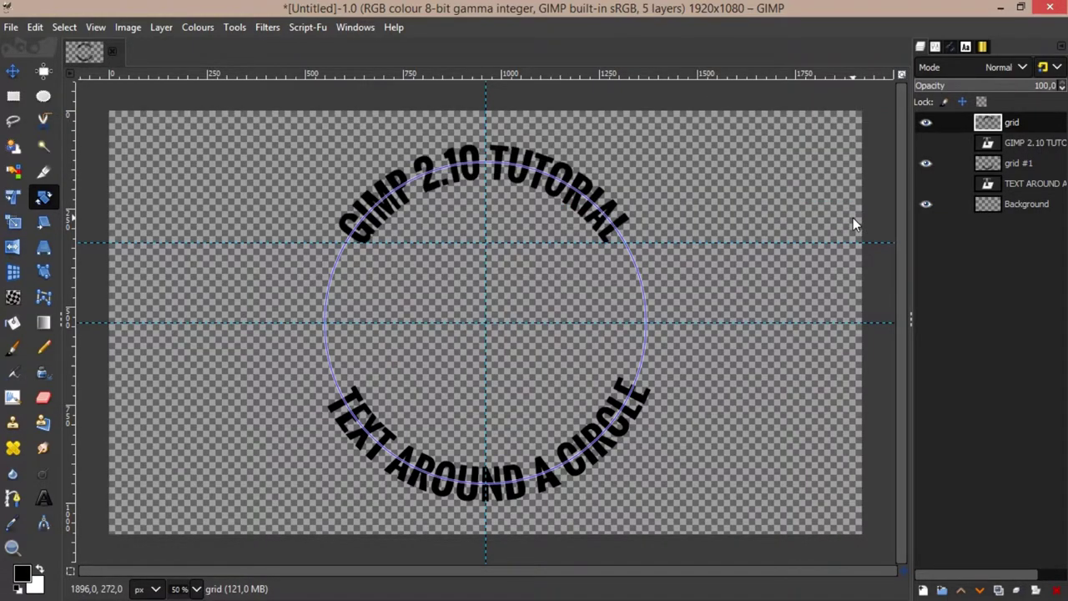
Move the guide below centre and rotate the grid #1 lower arc about 1.69° to level its ends
{"action": "left_click", "coordinate": [1027, 167]}
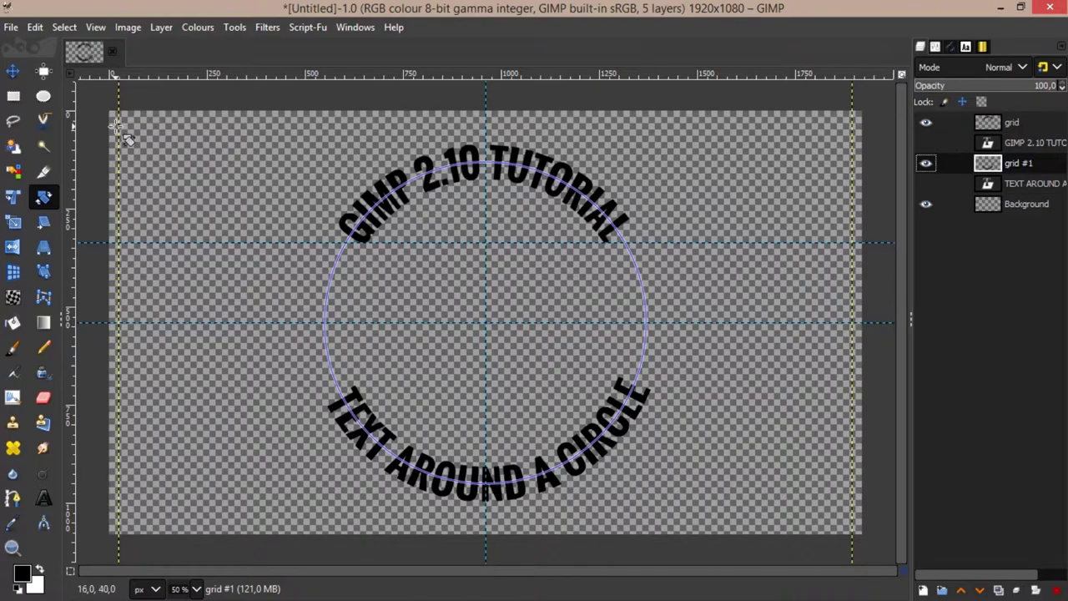
{"action": "left_click", "coordinate": [15, 73]}
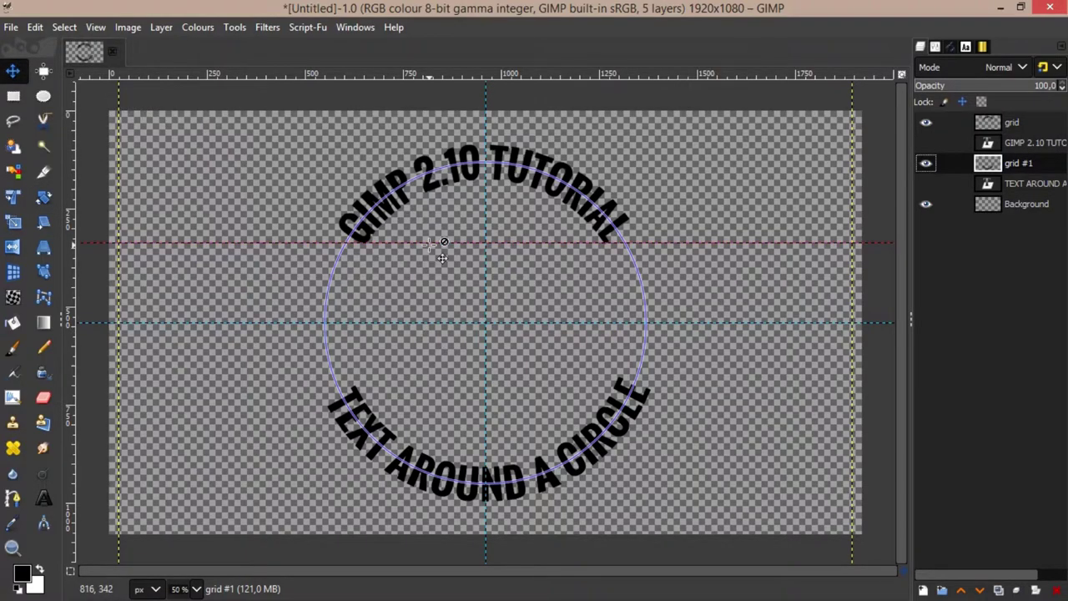
{"action": "left_click_drag", "start_coordinate": [436, 244], "coordinate": [436, 376]}
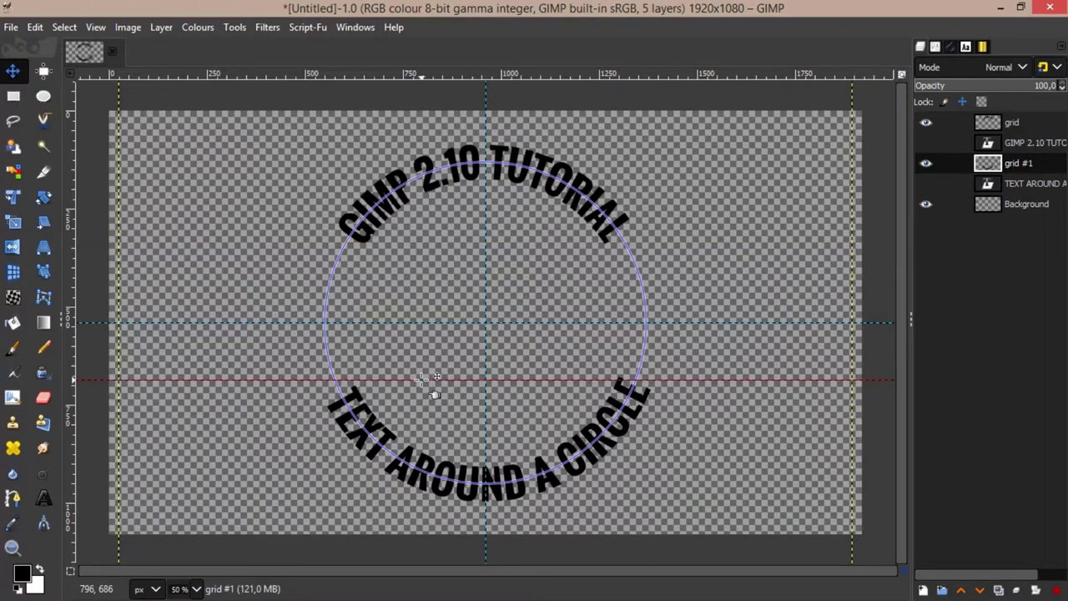
{"action": "left_click", "coordinate": [43, 194]}
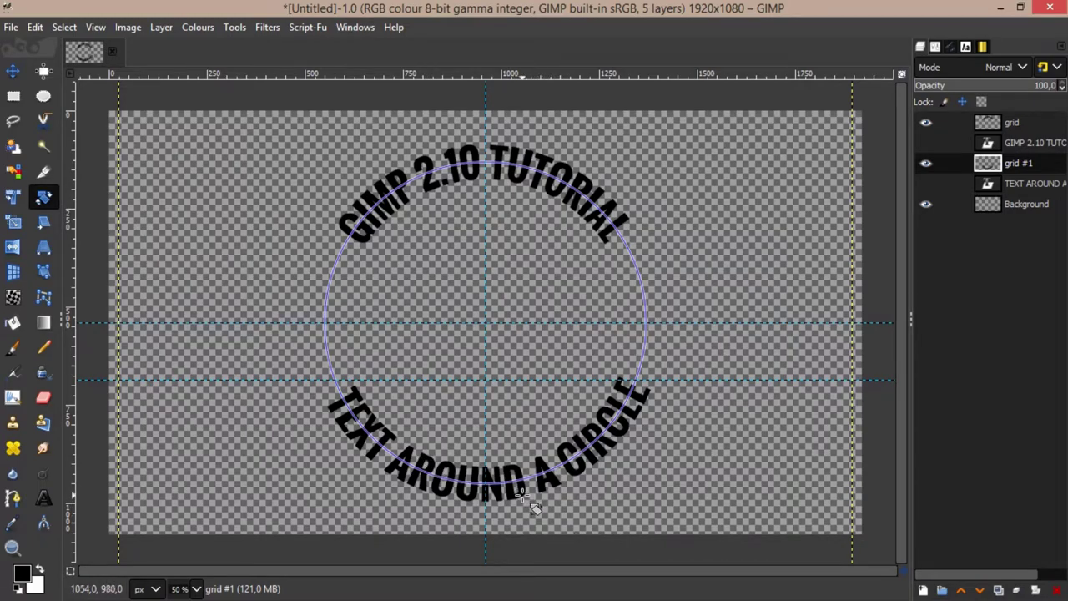
{"action": "left_click_drag", "start_coordinate": [531, 507], "coordinate": [530, 510]}
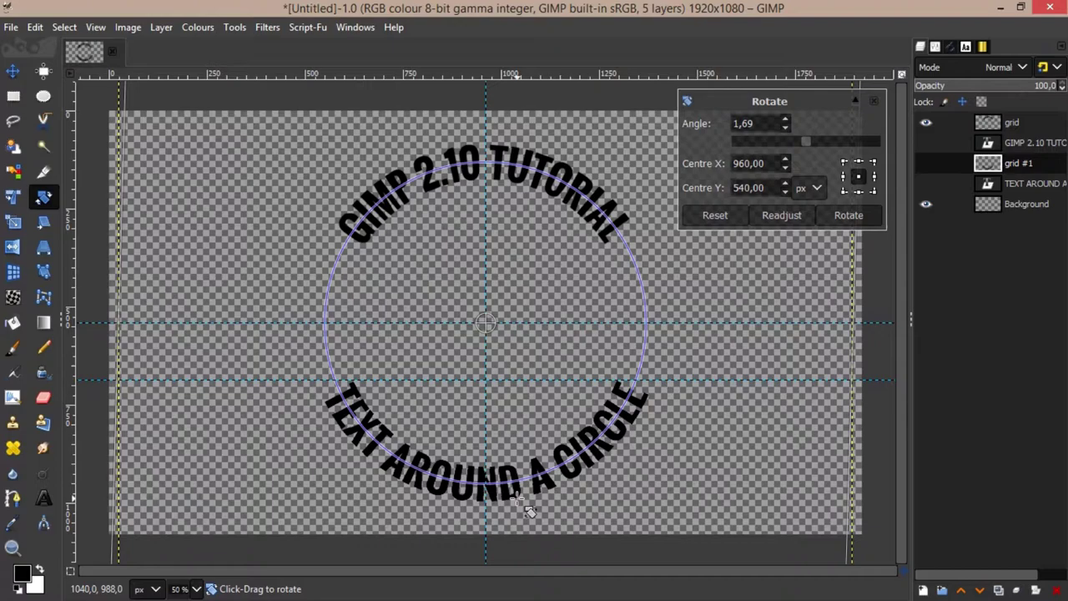
{"action": "left_click", "coordinate": [864, 216]}
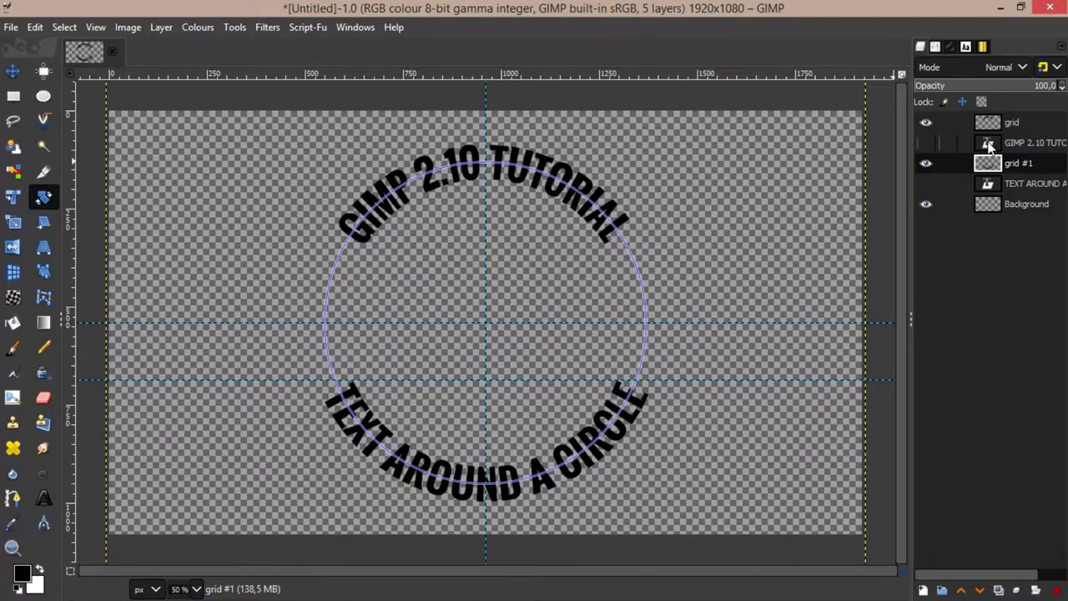
Delete the straight GIMP 2.10 TUTORIAL and TEXT AROUND A CIRCLE text layers
{"action": "right_click", "coordinate": [1019, 139]}
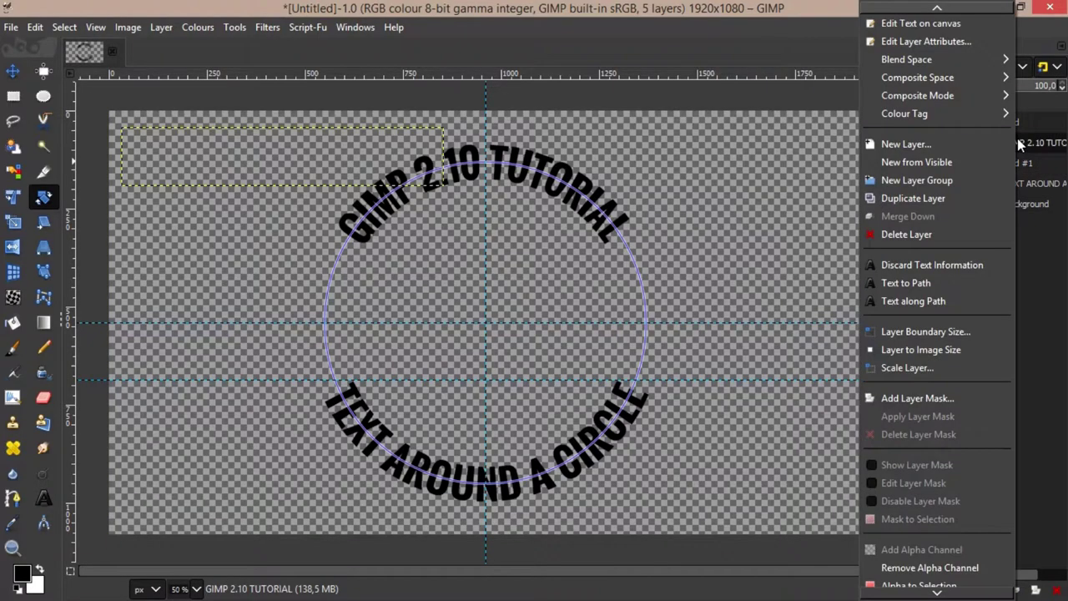
{"action": "left_click", "coordinate": [905, 236]}
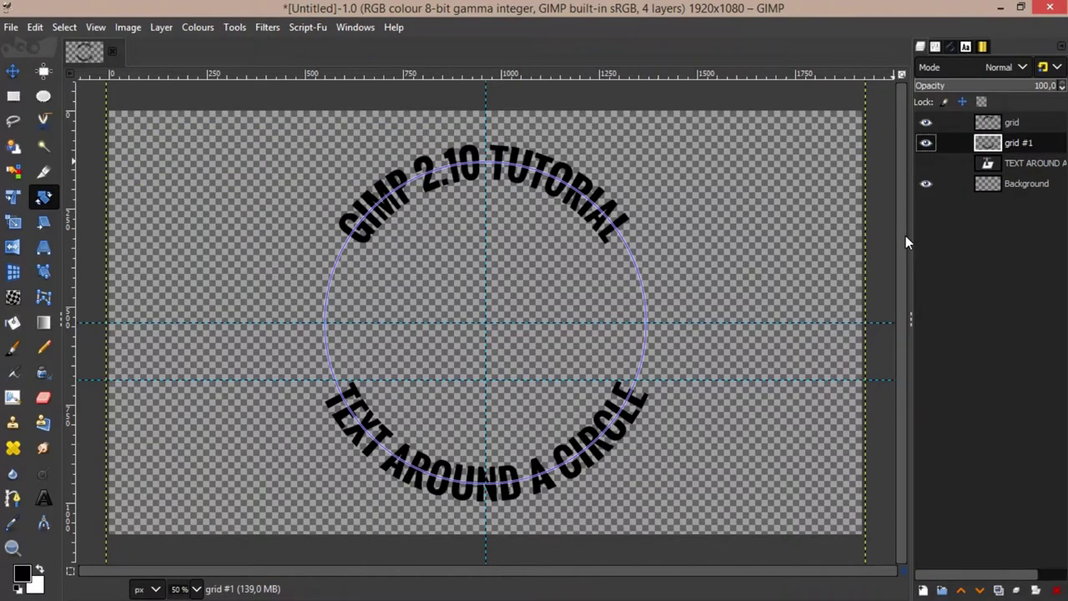
{"action": "left_click", "coordinate": [1016, 164]}
{"action": "right_click", "coordinate": [1016, 165]}
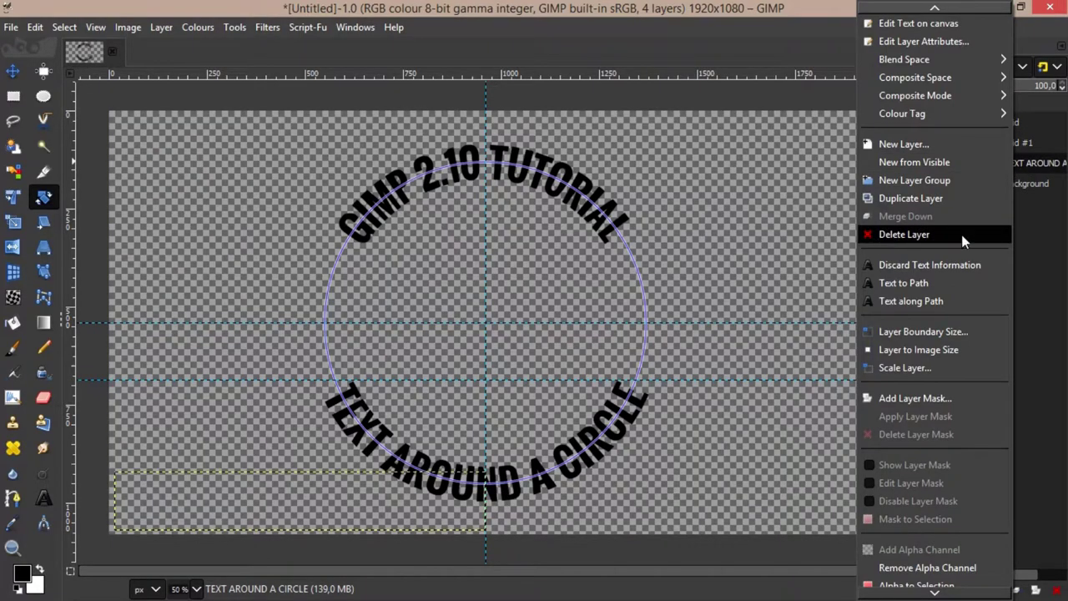
{"action": "left_click", "coordinate": [932, 236]}
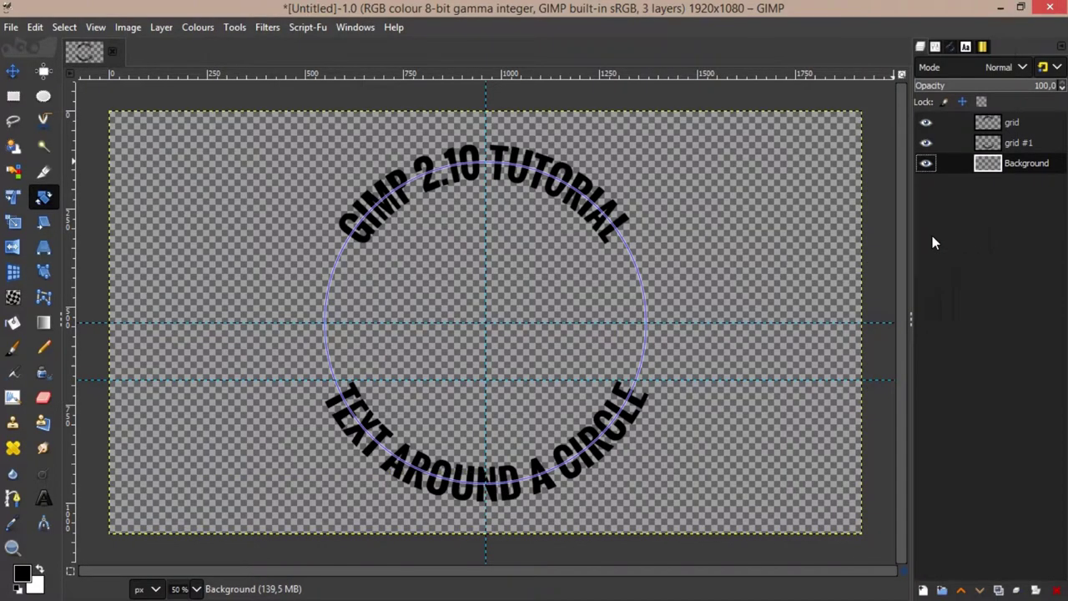
Hide the circle path on the canvas and return to the Layers list
{"action": "left_click", "coordinate": [949, 46]}
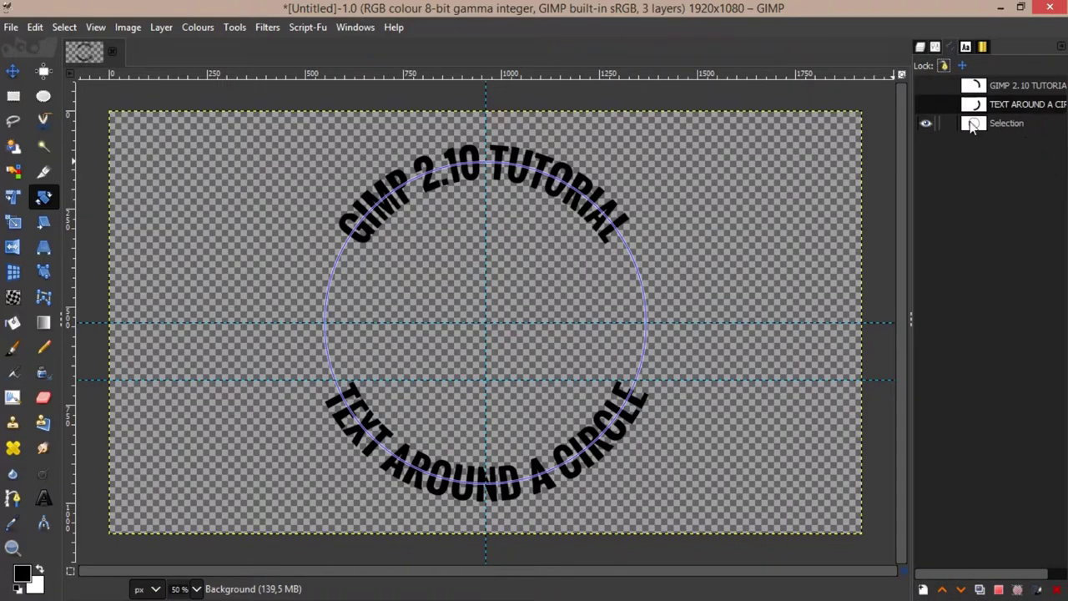
{"action": "left_click", "coordinate": [925, 123]}
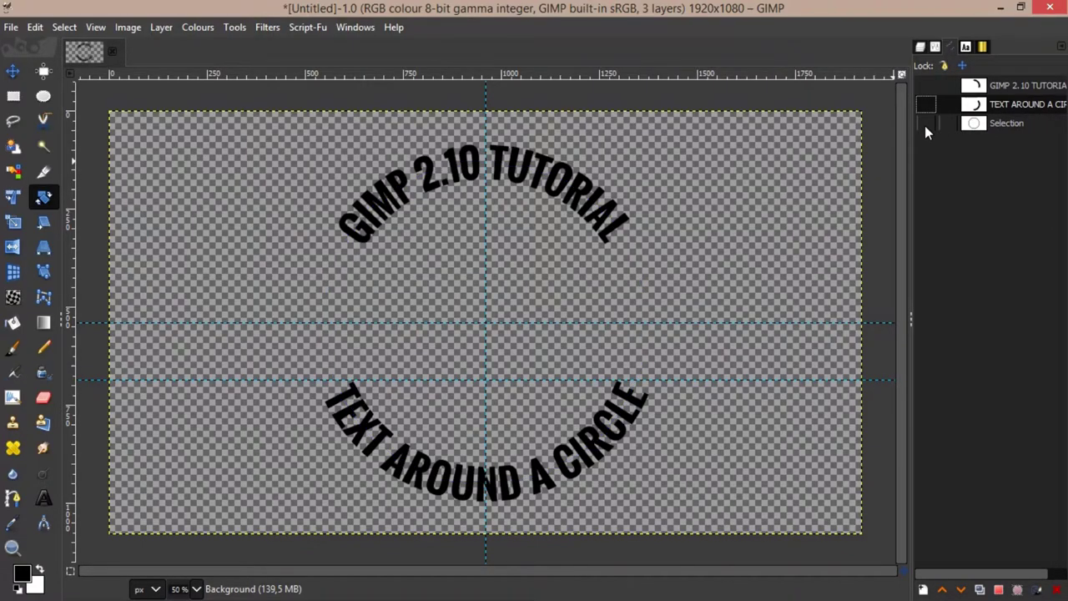
{"action": "left_click", "coordinate": [919, 47]}
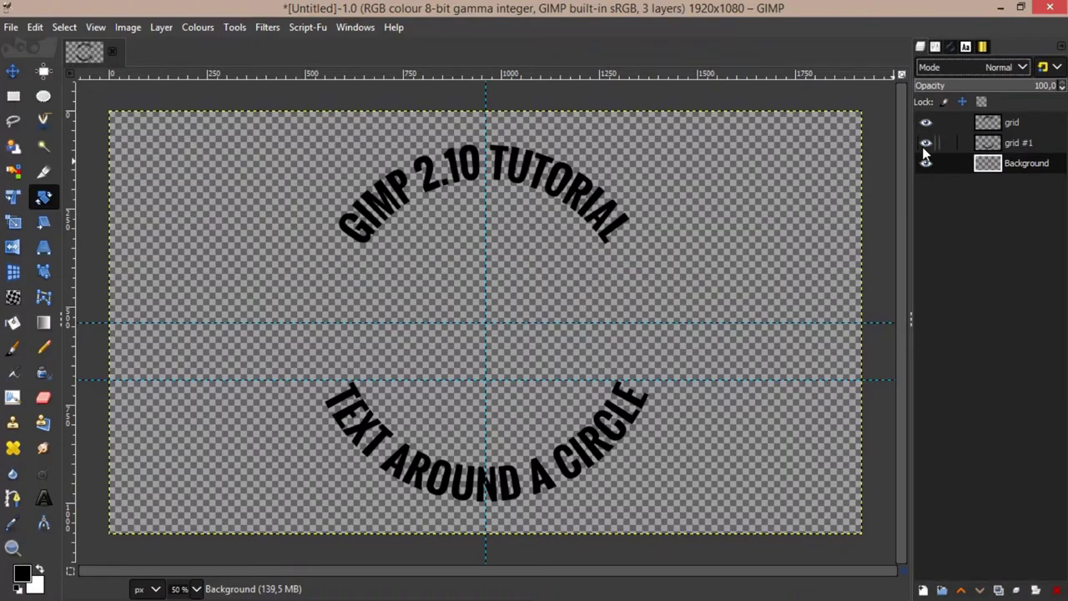
Merge grid and grid #1 down into the Background layer
{"action": "left_click", "coordinate": [1017, 122]}
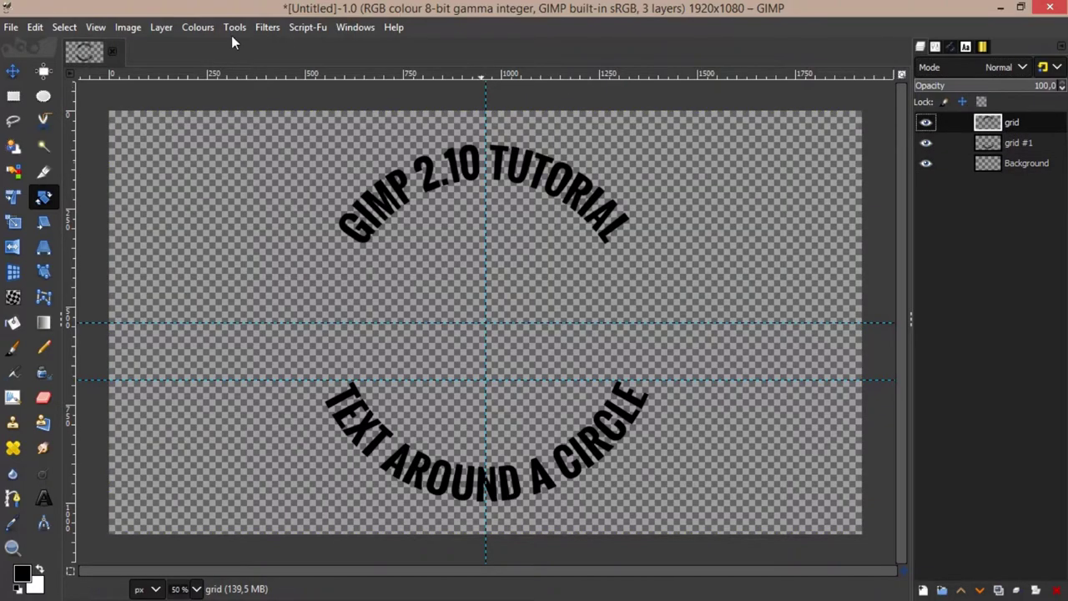
{"action": "left_click", "coordinate": [162, 28]}
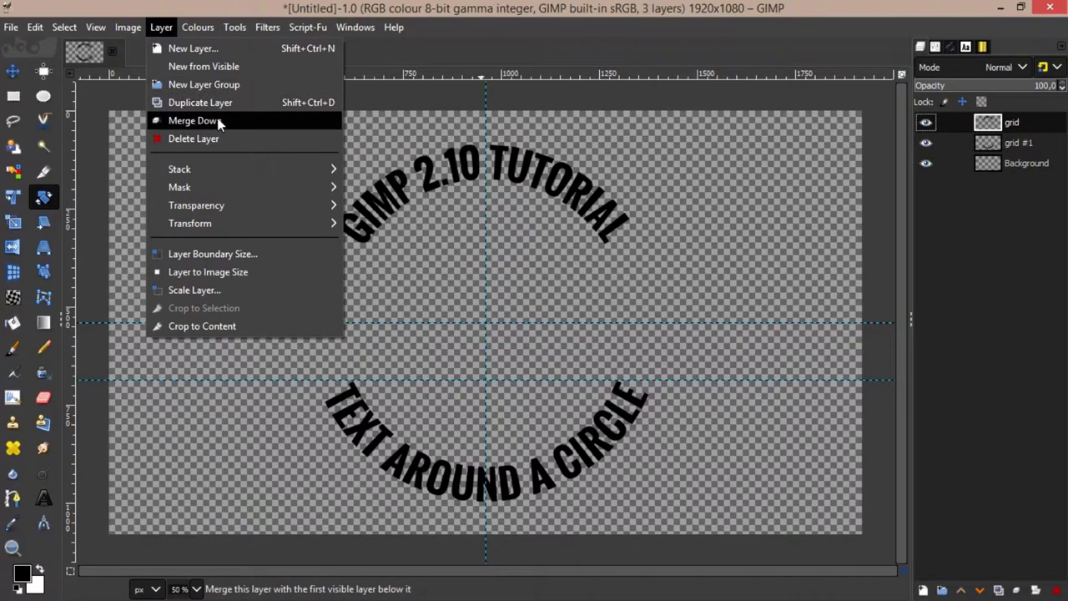
{"action": "left_click", "coordinate": [189, 120]}
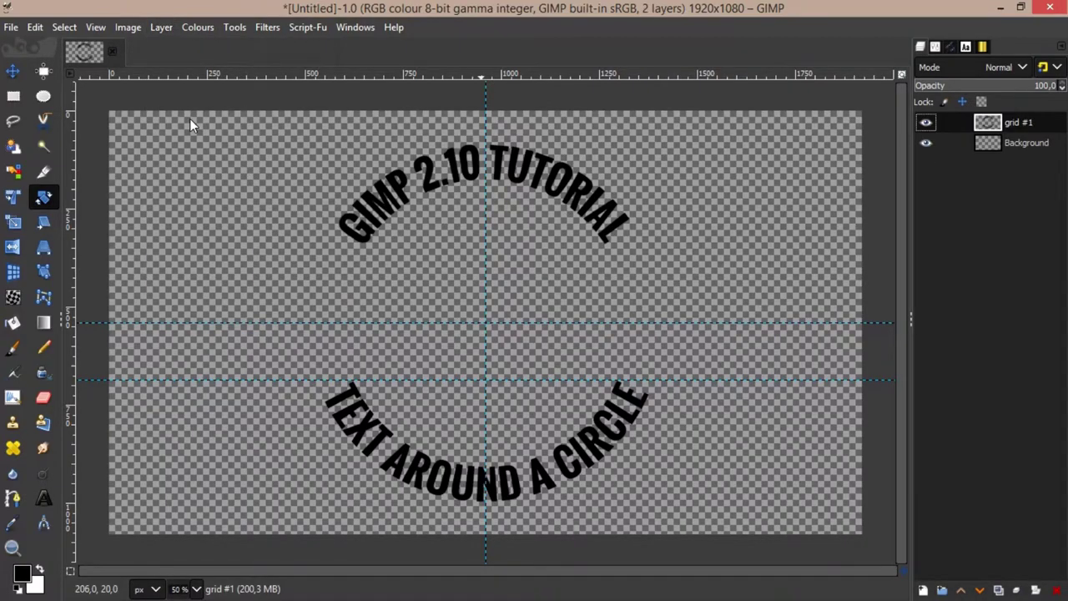
{"action": "left_click", "coordinate": [163, 27]}
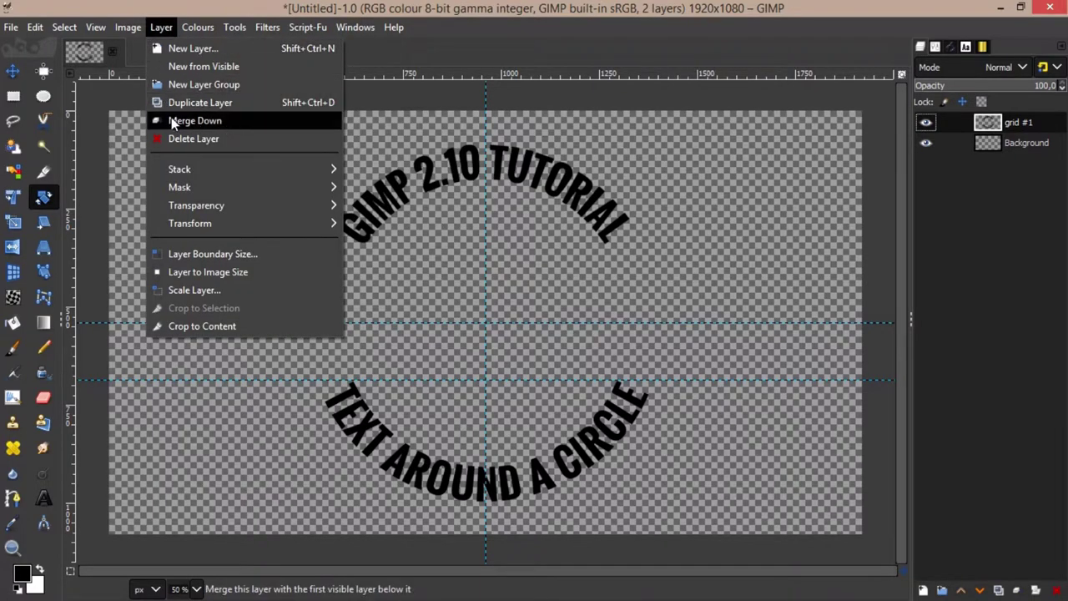
{"action": "left_click", "coordinate": [202, 122]}
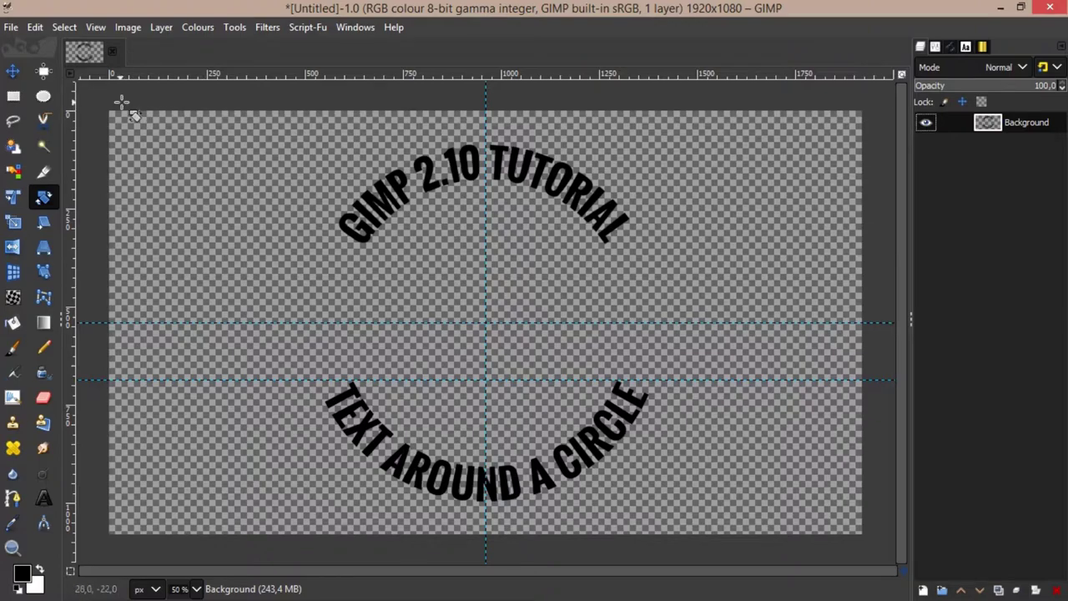
Add a new transparent layer named grid
{"action": "left_click", "coordinate": [160, 28]}
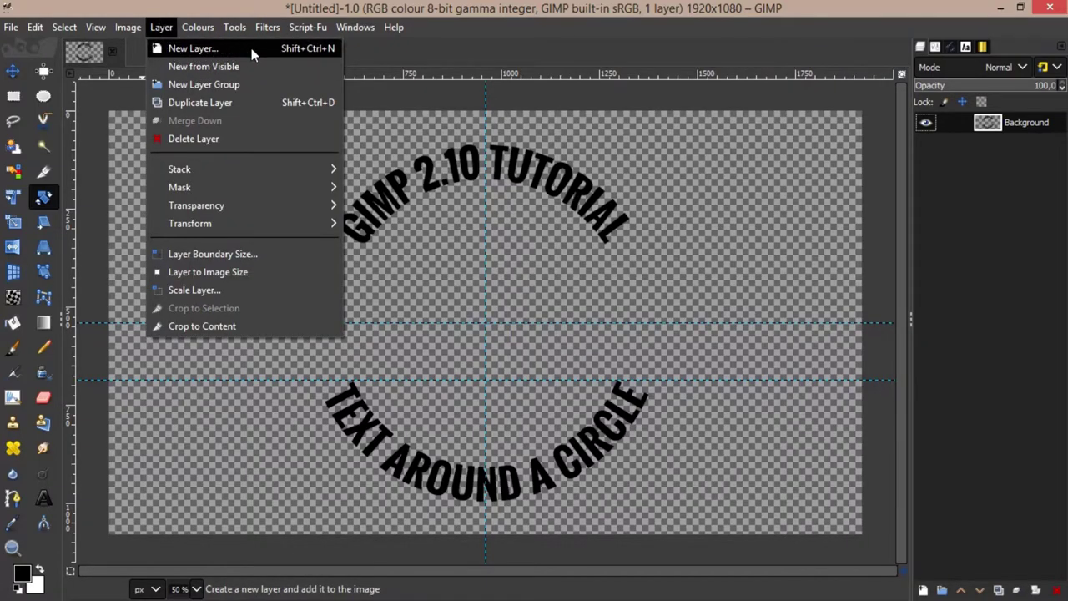
{"action": "left_click", "coordinate": [204, 50]}
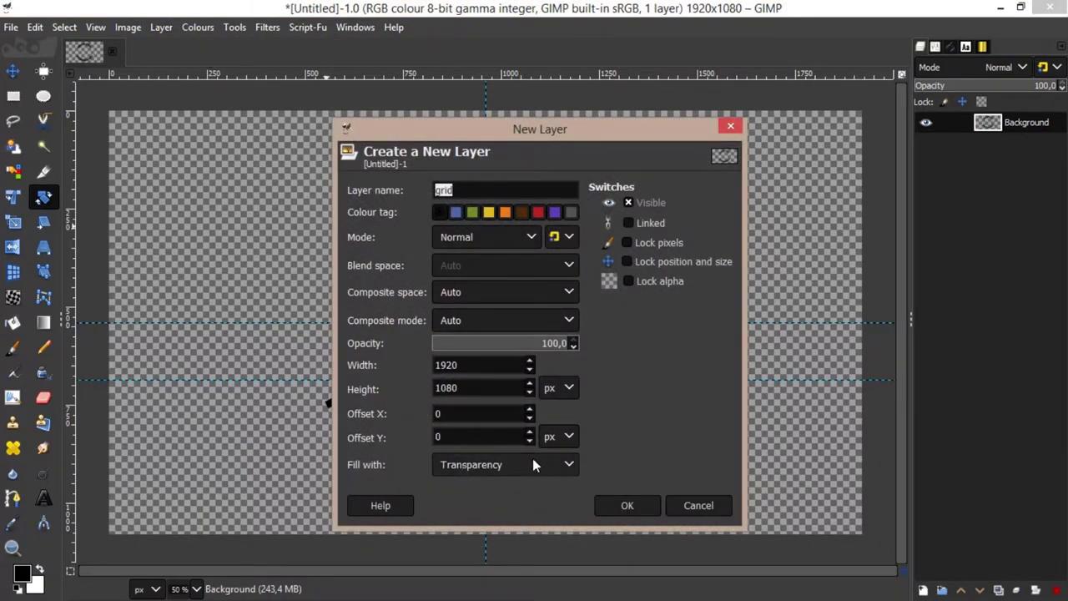
{"action": "left_click", "coordinate": [629, 508]}
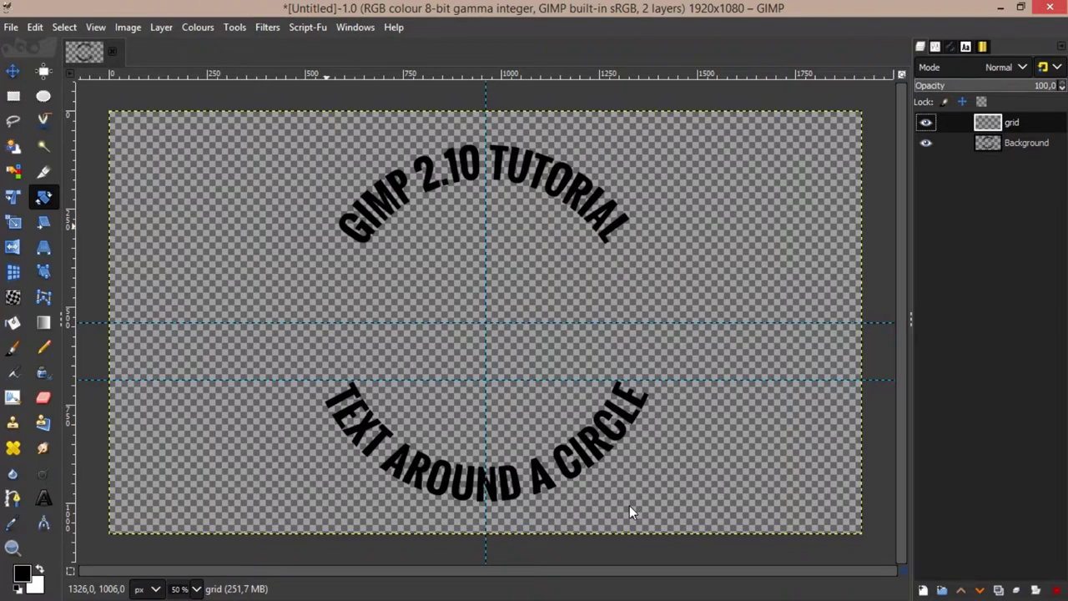
Draw a circle centred on the guide intersection, fill it black, then deselect
{"action": "left_click", "coordinate": [43, 98]}
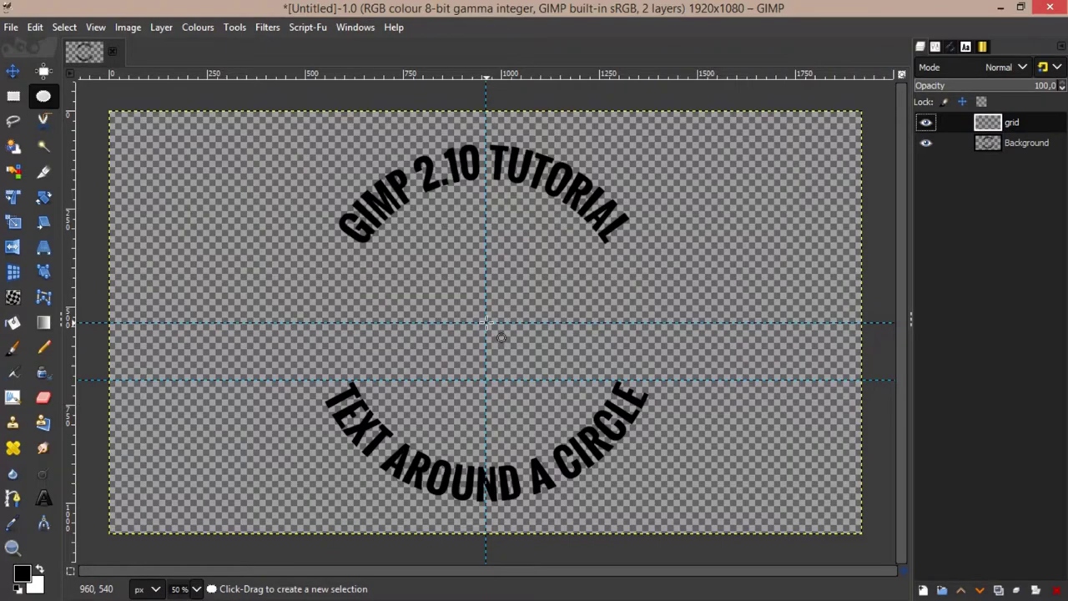
{"action": "left_click_drag", "start_coordinate": [486, 322], "coordinate": [615, 517]}
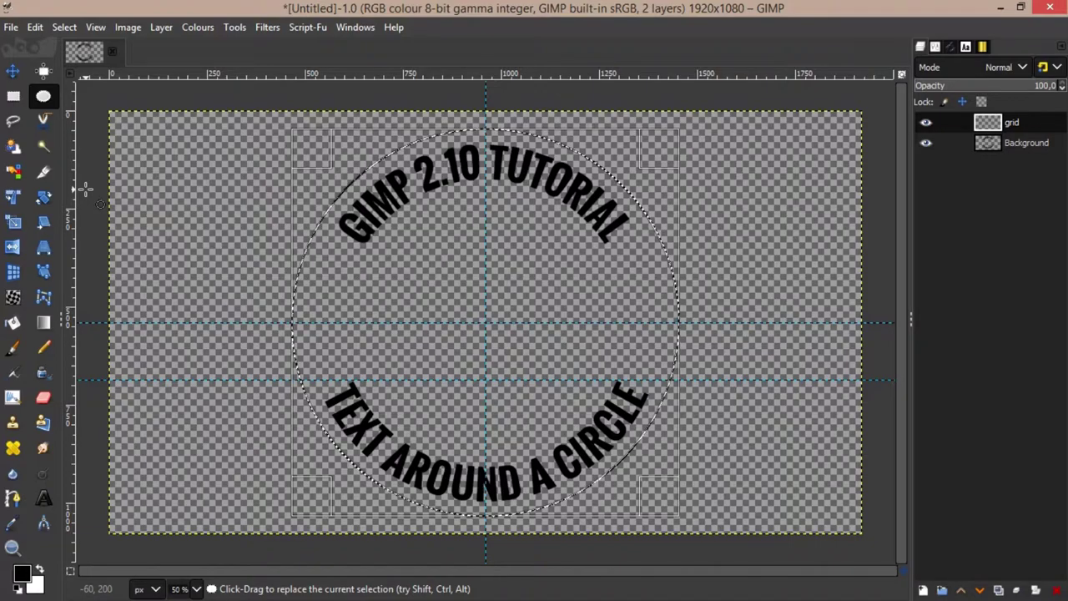
{"action": "left_click", "coordinate": [14, 324]}
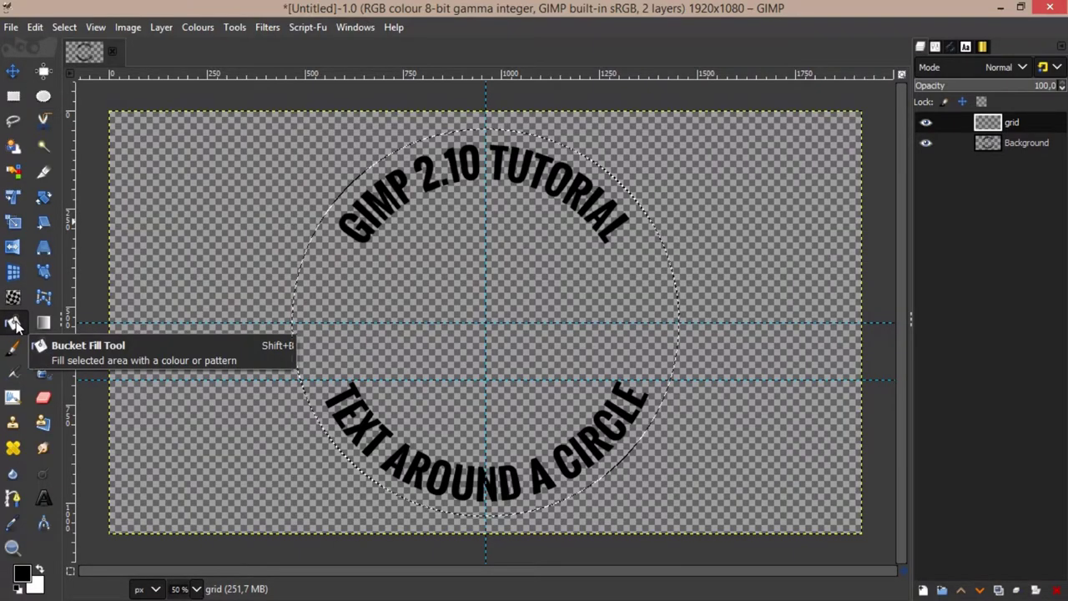
{"action": "left_click", "coordinate": [464, 257]}
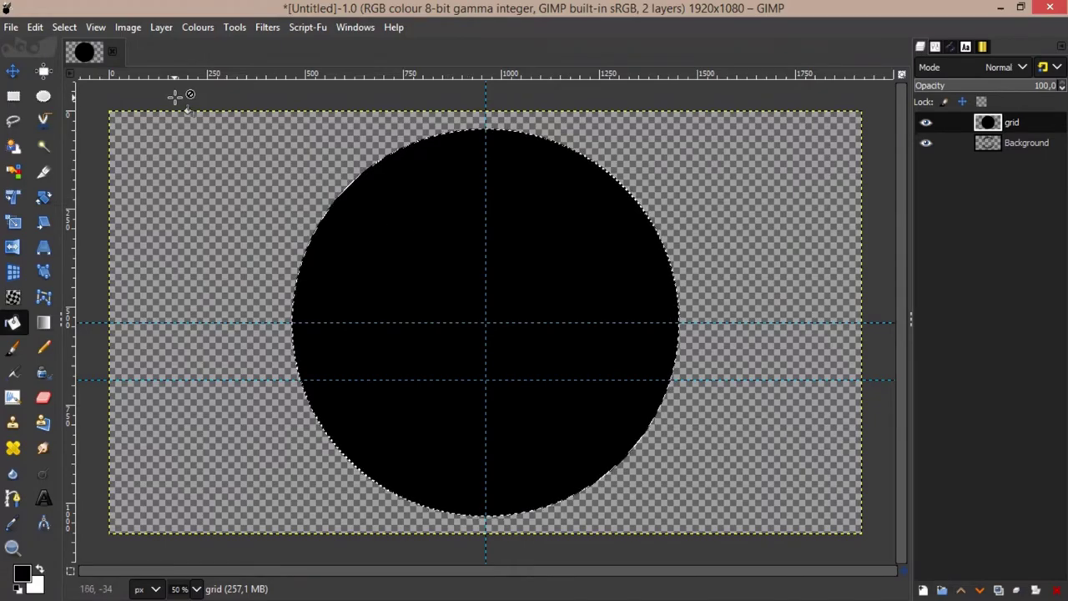
{"action": "left_click", "coordinate": [63, 27]}
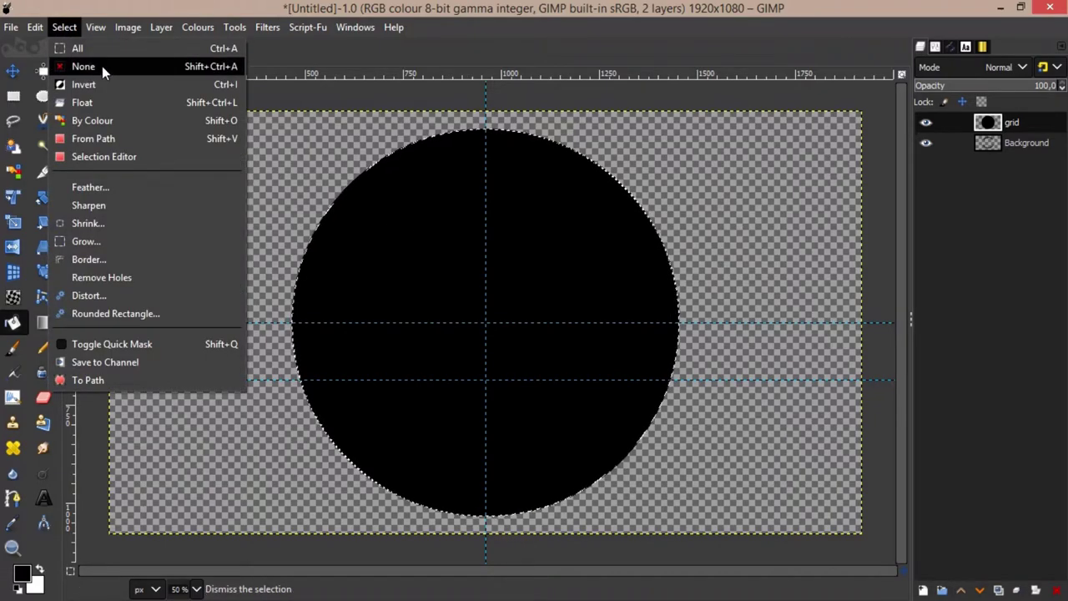
{"action": "left_click", "coordinate": [101, 67]}
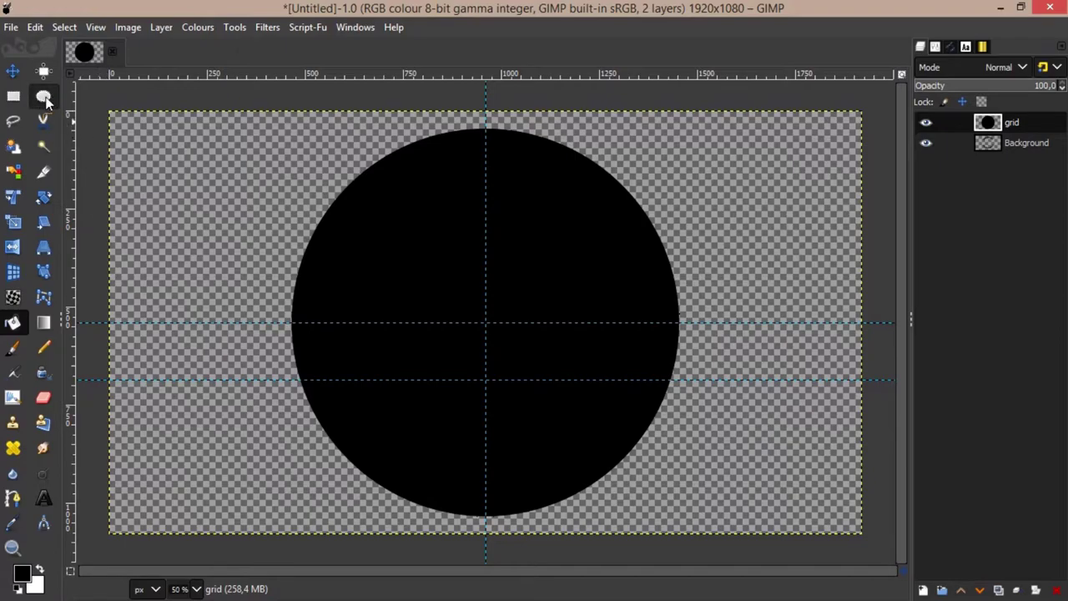
Clear a slightly smaller centred circle from the black disc to leave a thin ring, then deselect
{"action": "left_click", "coordinate": [43, 98]}
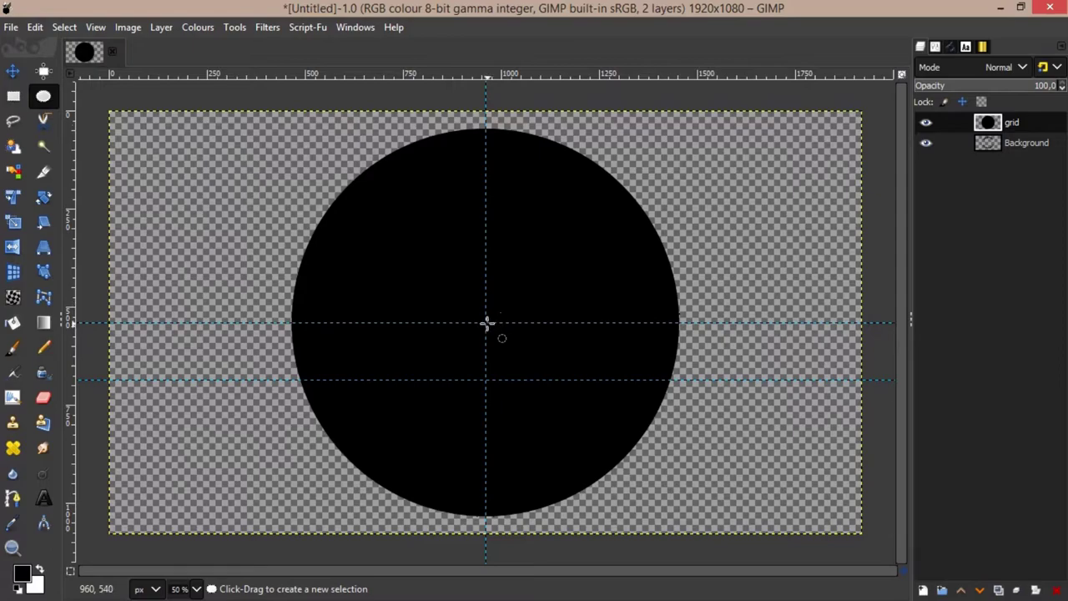
{"action": "left_click_drag", "start_coordinate": [485, 322], "coordinate": [627, 510]}
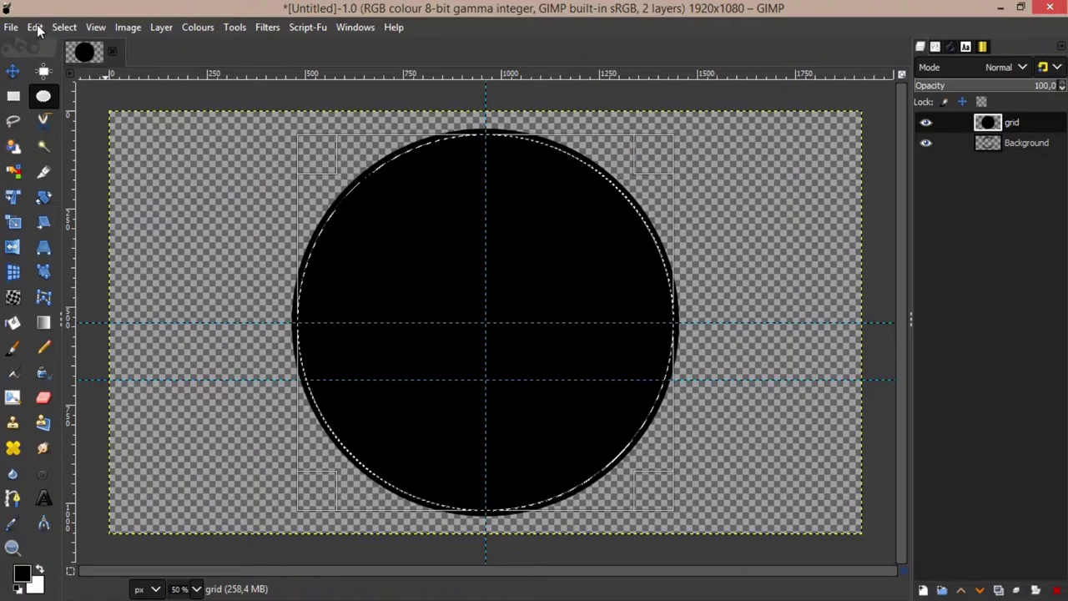
{"action": "left_click", "coordinate": [36, 26]}
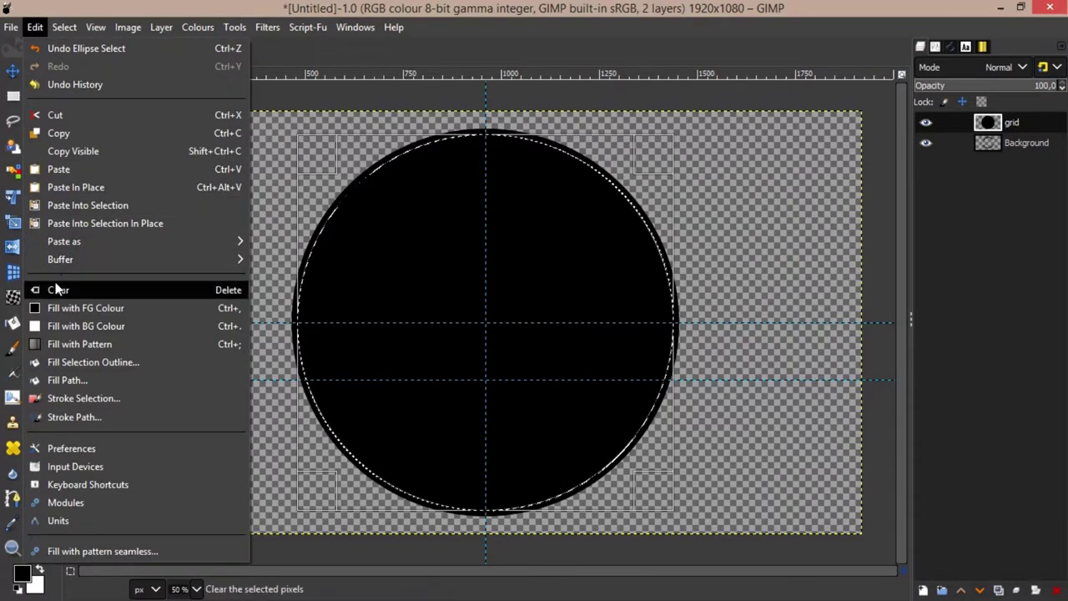
{"action": "left_click", "coordinate": [98, 292]}
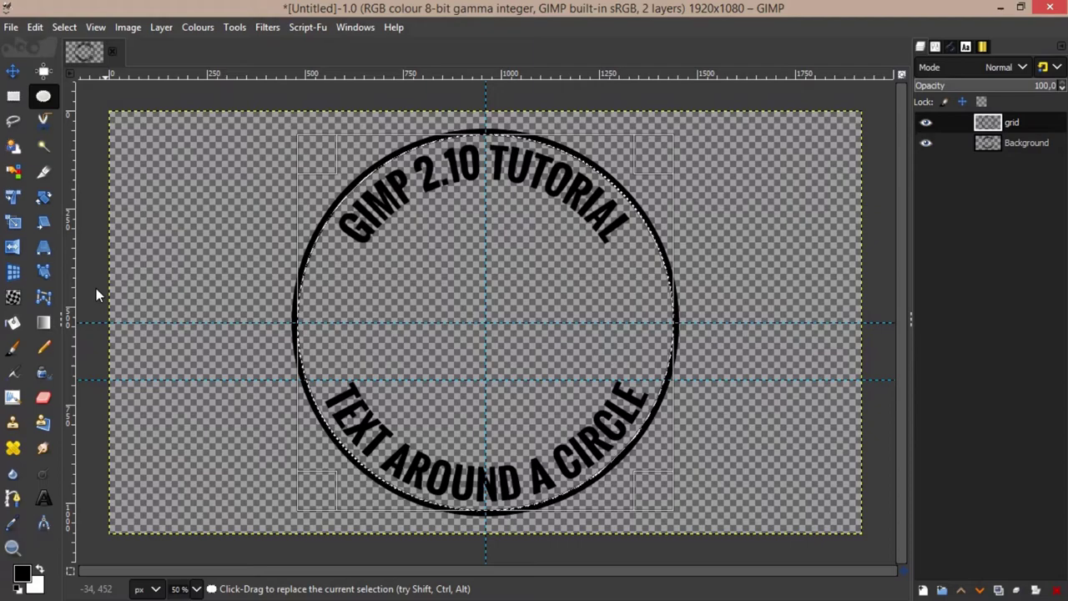
{"action": "left_click", "coordinate": [69, 28]}
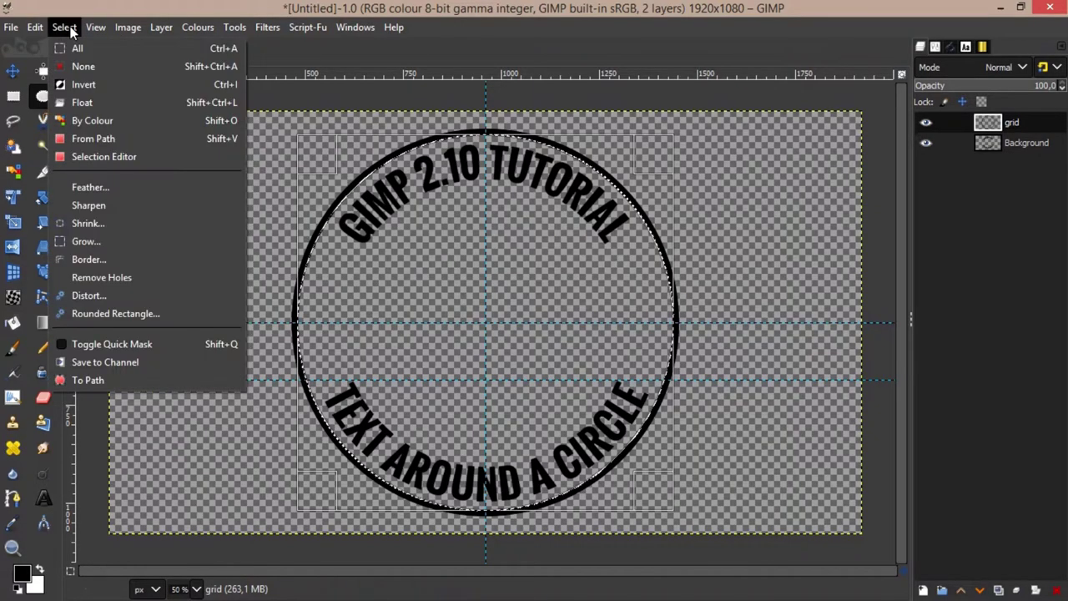
{"action": "left_click", "coordinate": [82, 67]}
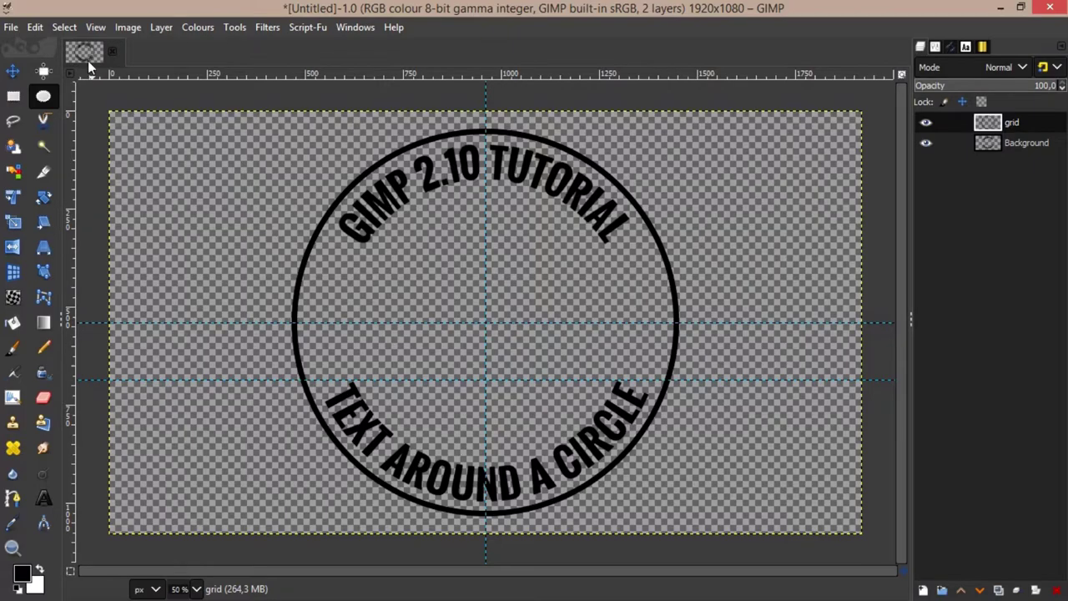
Add a new transparent-filled layer named grid #1 on top of the stack
{"action": "left_click", "coordinate": [165, 32]}
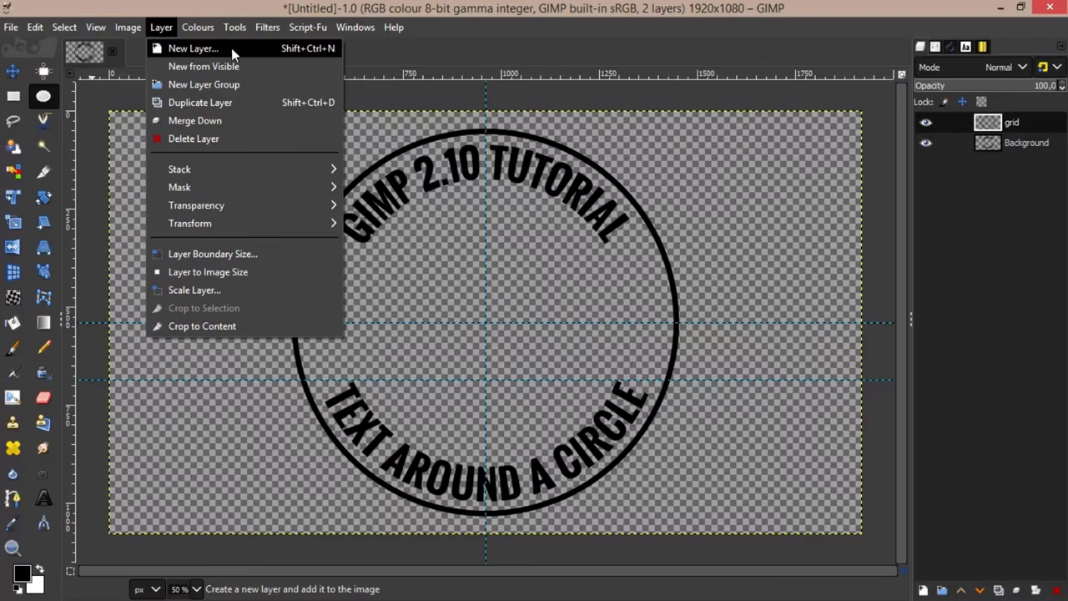
{"action": "left_click", "coordinate": [203, 51]}
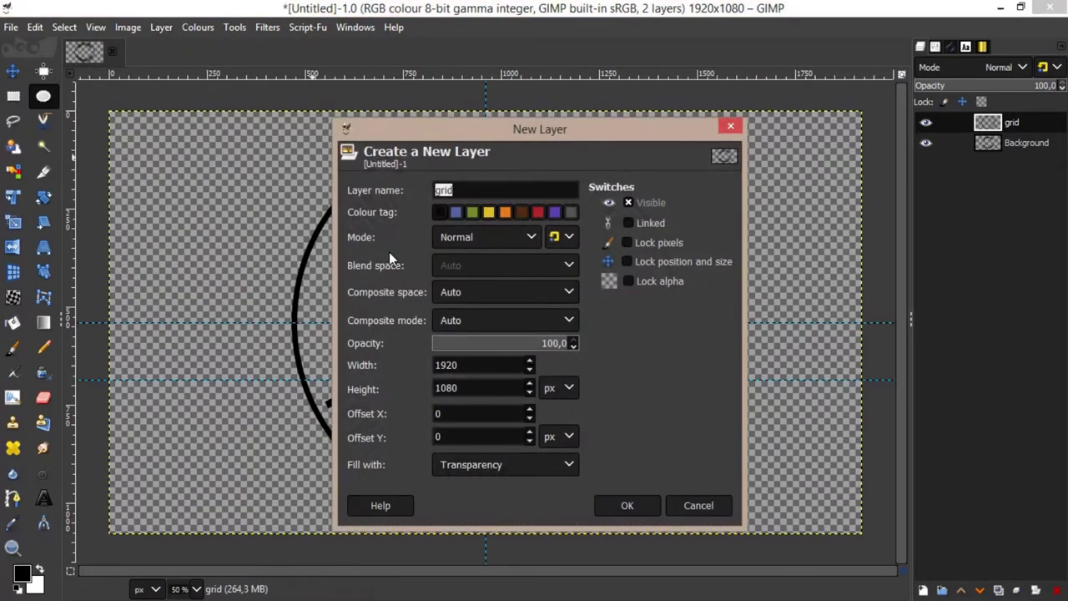
{"action": "left_click", "coordinate": [630, 505]}
Select a centred circle inside the text ring and bucket-fill it solid black
{"action": "left_click", "coordinate": [48, 98]}
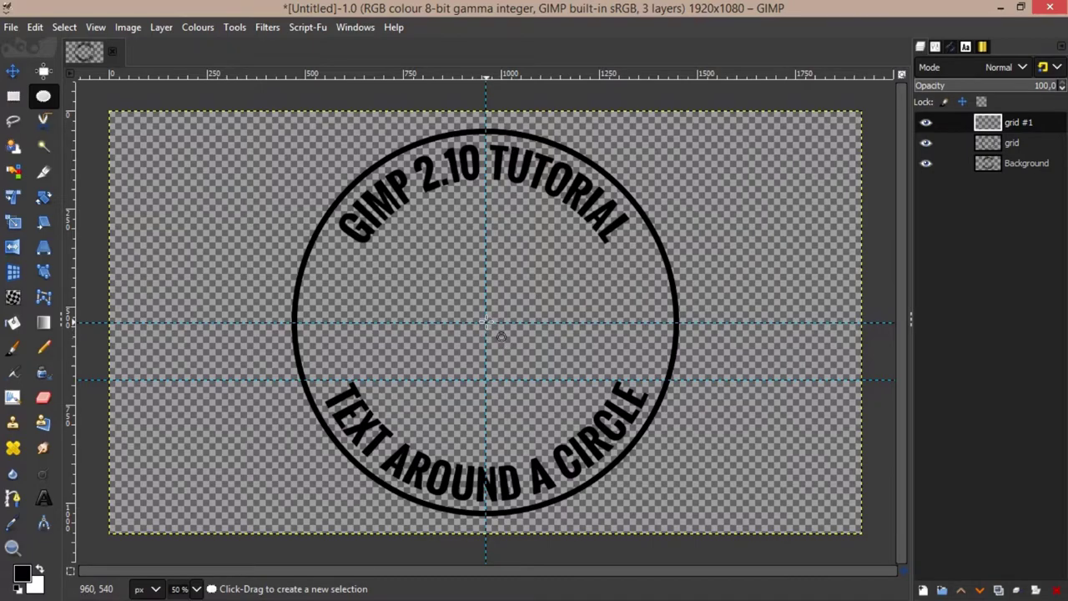
{"action": "left_click_drag", "start_coordinate": [485, 322], "coordinate": [550, 454]}
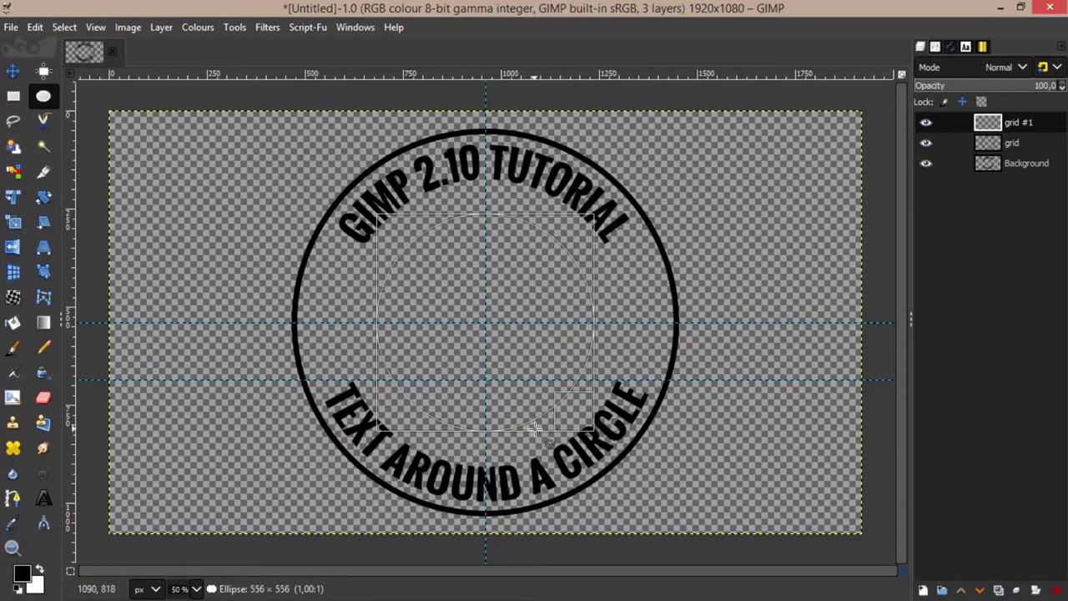
{"action": "left_click_drag", "start_coordinate": [550, 454], "coordinate": [553, 458]}
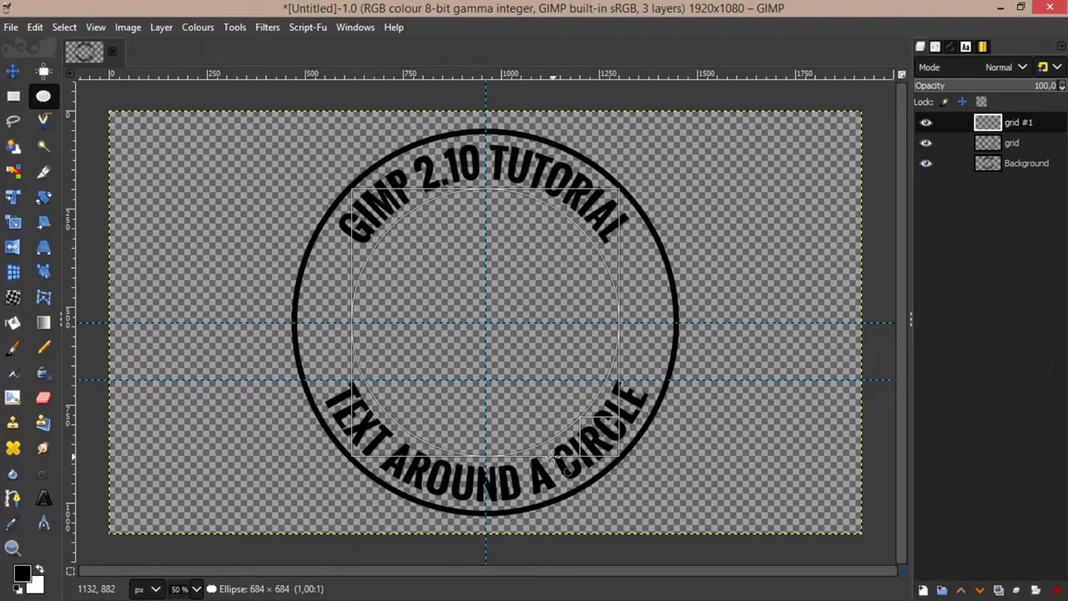
{"action": "left_click_drag", "start_coordinate": [568, 470], "coordinate": [568, 468]}
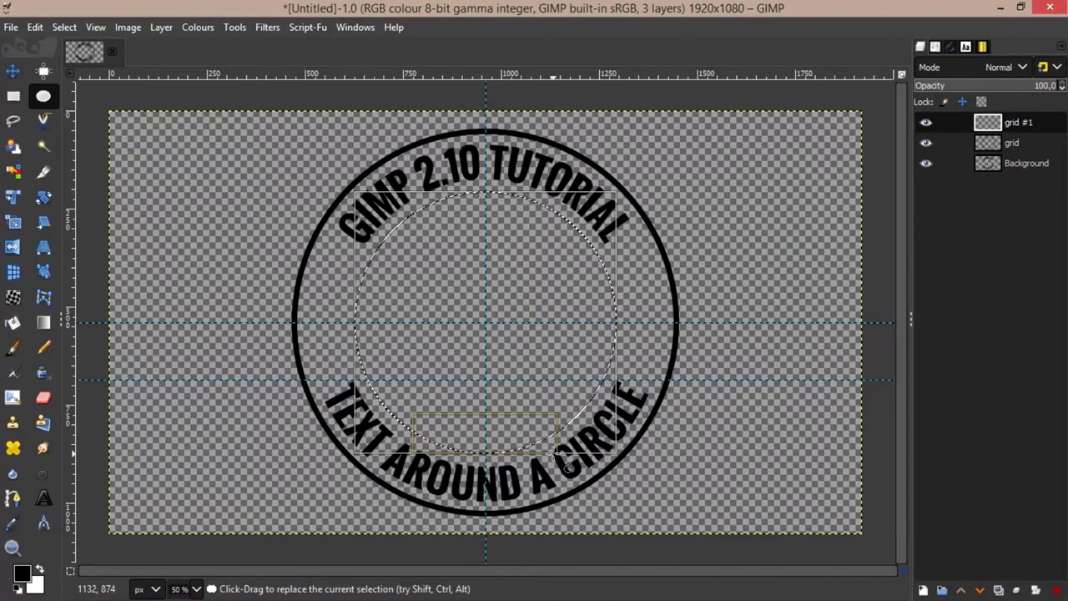
{"action": "left_click", "coordinate": [12, 324]}
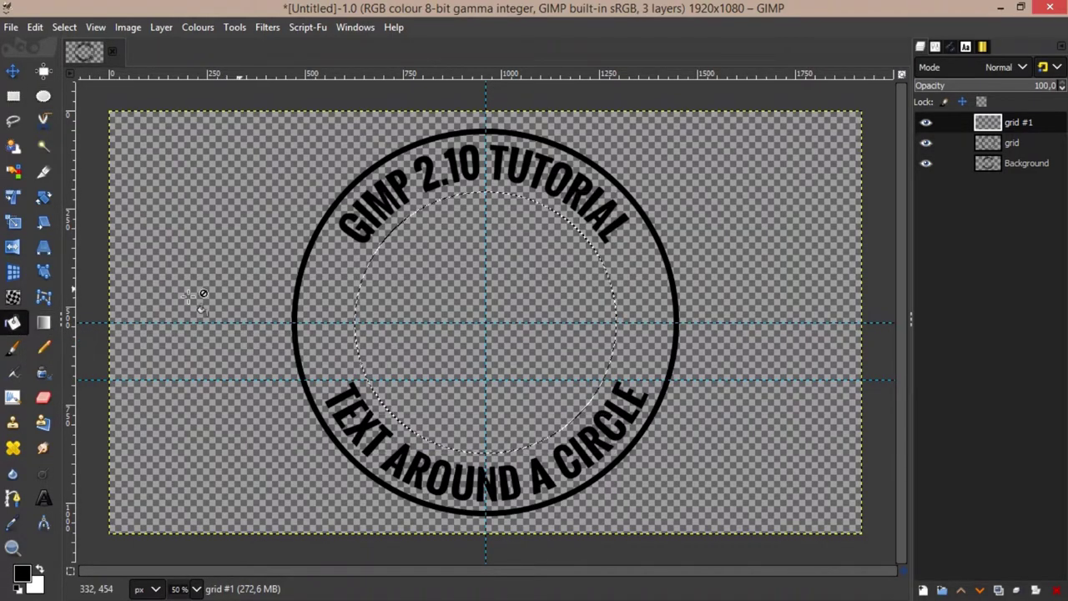
{"action": "left_click", "coordinate": [413, 273]}
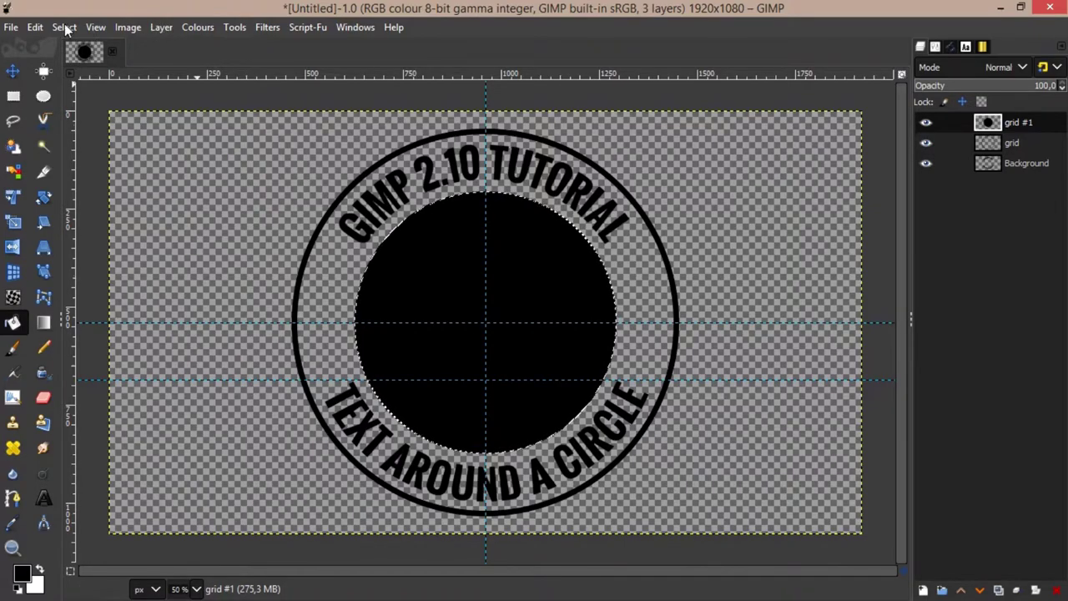
{"action": "left_click", "coordinate": [64, 27]}
Clear a centred 640×640 circle from the black disc, leaving a thin inner ring, then deselect
{"action": "left_click", "coordinate": [75, 66]}
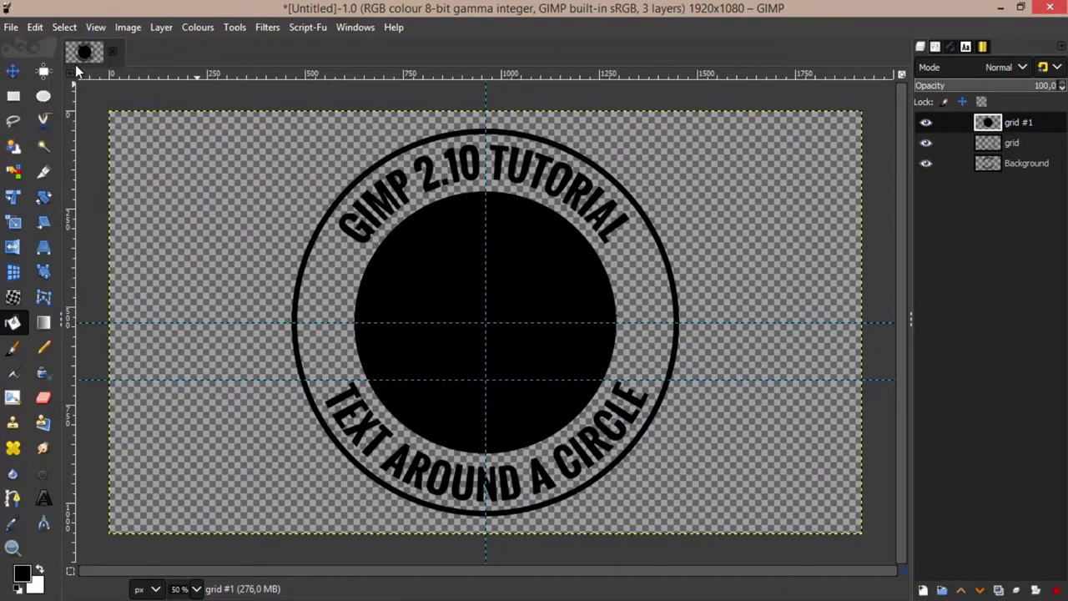
{"action": "left_click", "coordinate": [43, 99]}
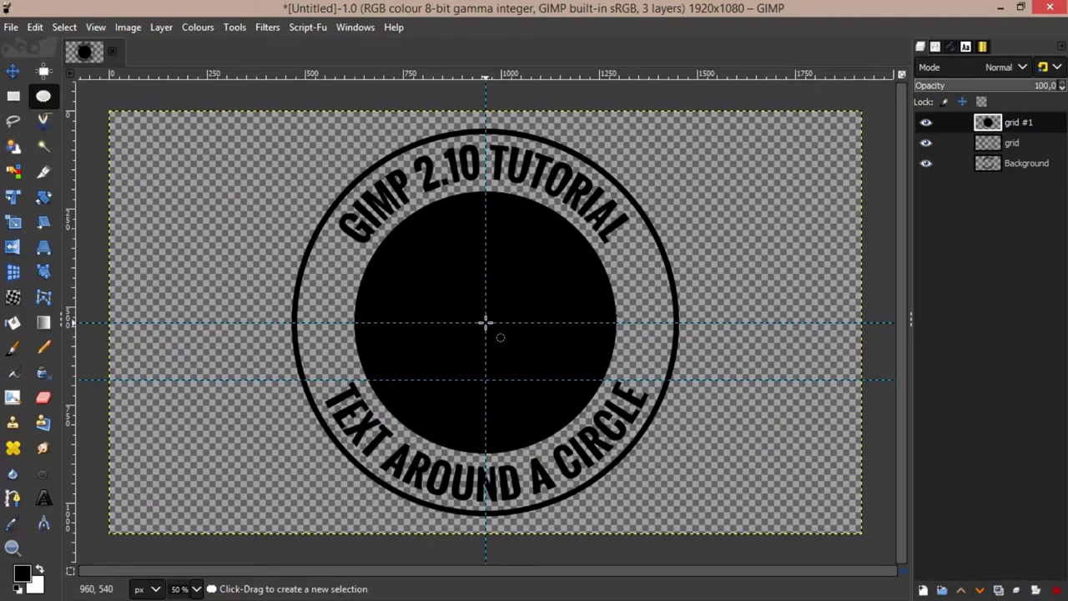
{"action": "left_click_drag", "start_coordinate": [485, 322], "coordinate": [538, 447]}
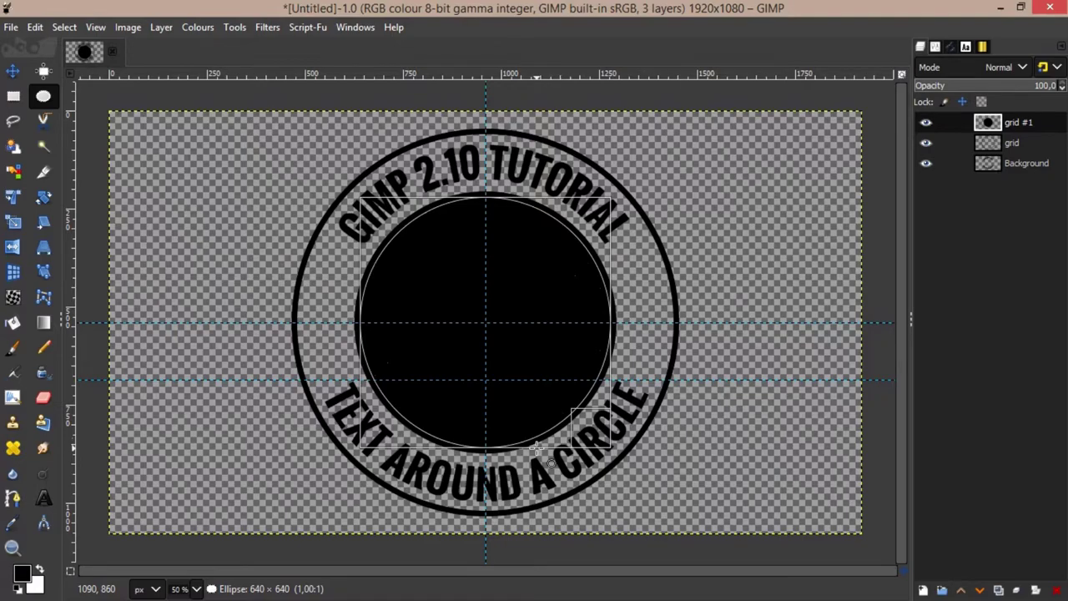
{"action": "left_click_drag", "start_coordinate": [539, 448], "coordinate": [538, 448]}
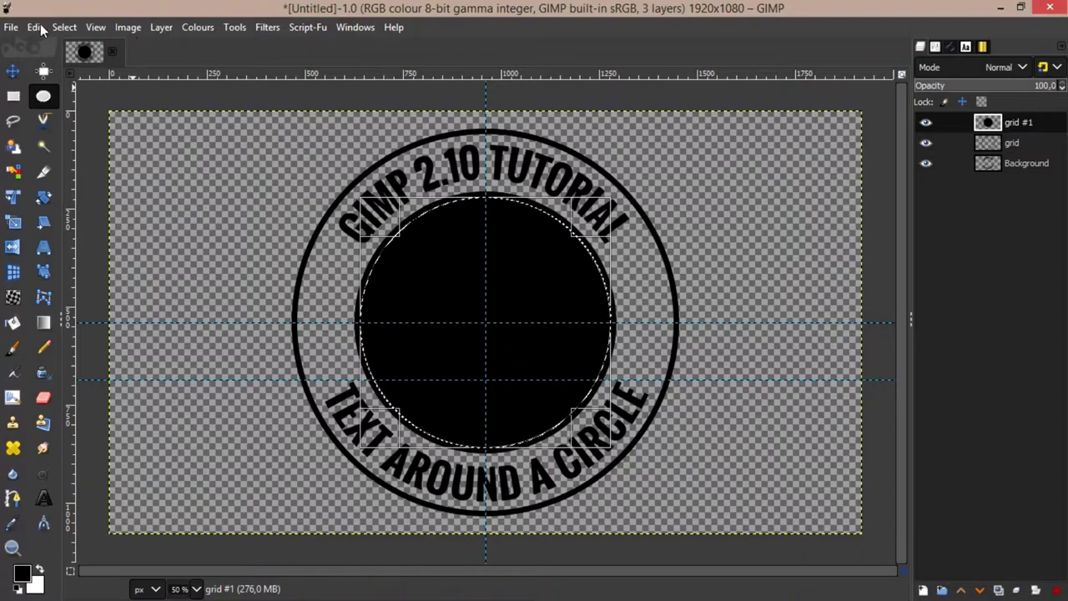
{"action": "left_click", "coordinate": [37, 28]}
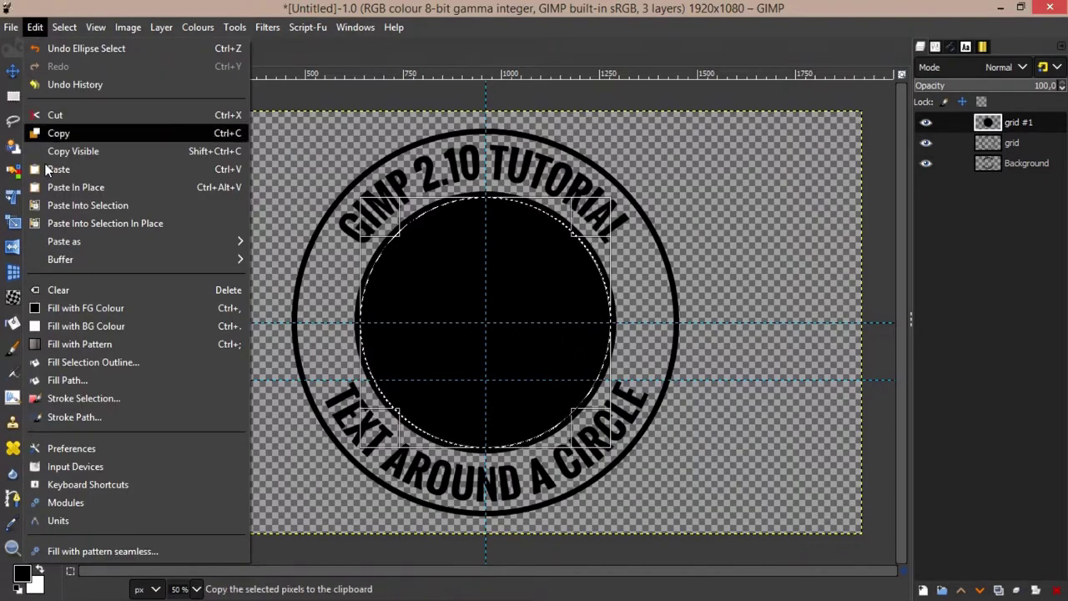
{"action": "left_click", "coordinate": [94, 291]}
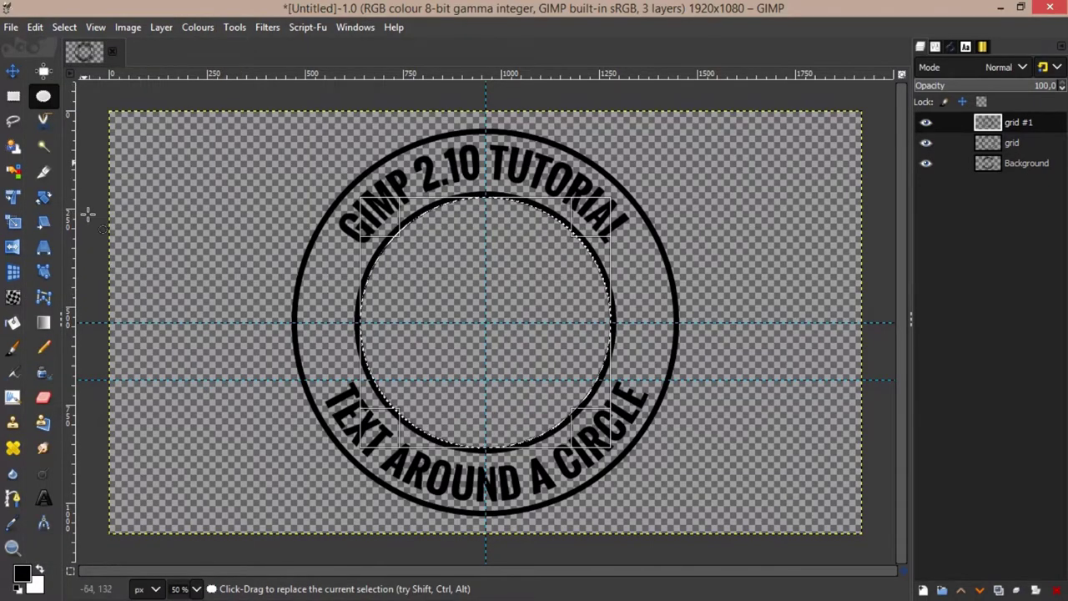
{"action": "left_click", "coordinate": [65, 28]}
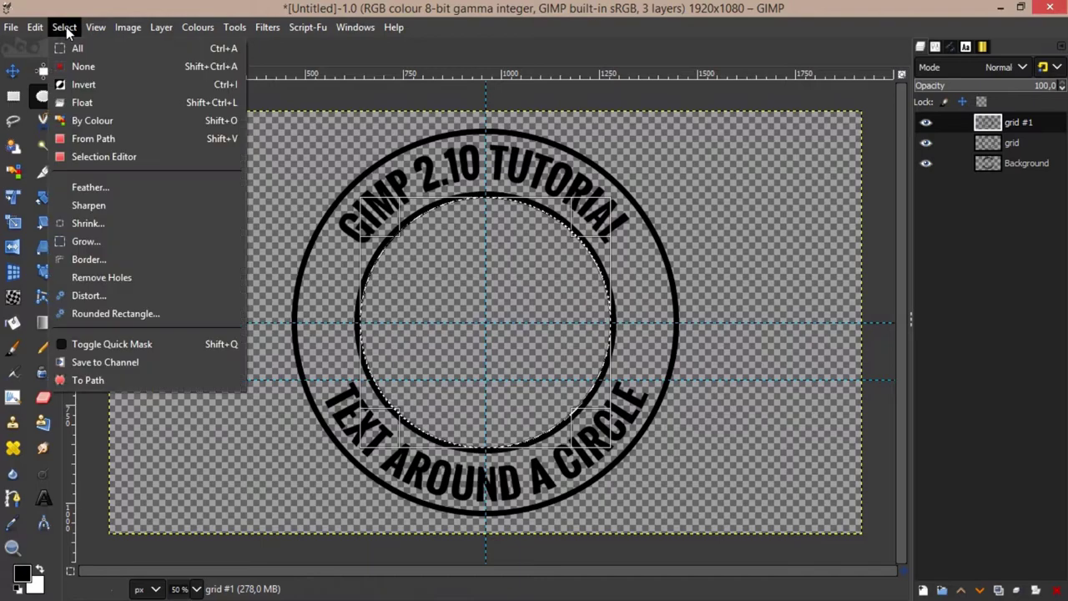
{"action": "left_click", "coordinate": [86, 67]}
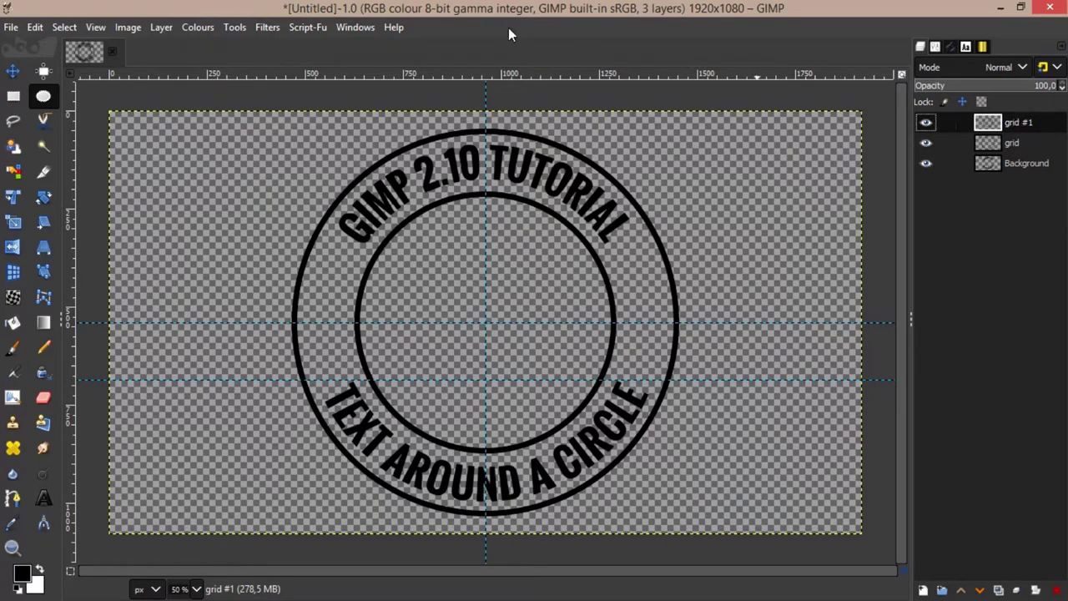
Merge grid #1 down into grid, then grid down into Background
{"action": "left_click", "coordinate": [168, 26]}
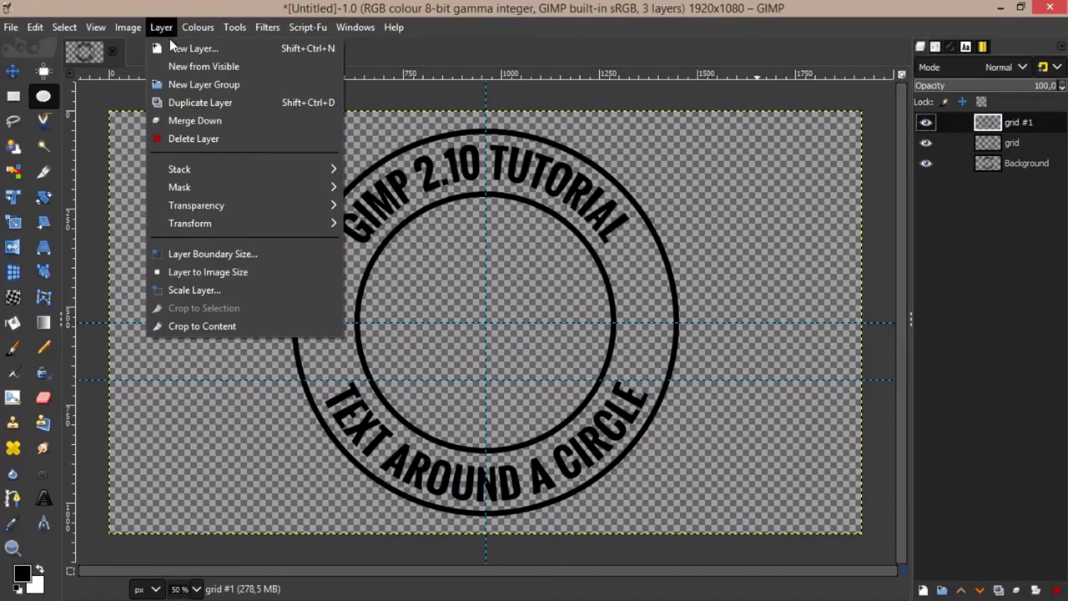
{"action": "left_click", "coordinate": [200, 125]}
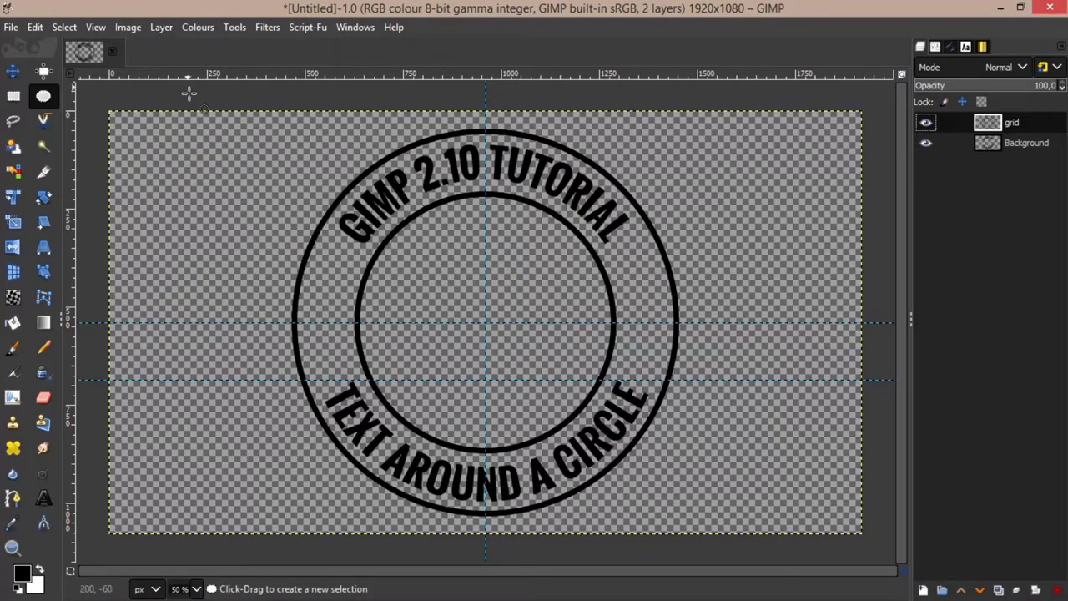
{"action": "left_click", "coordinate": [134, 29]}
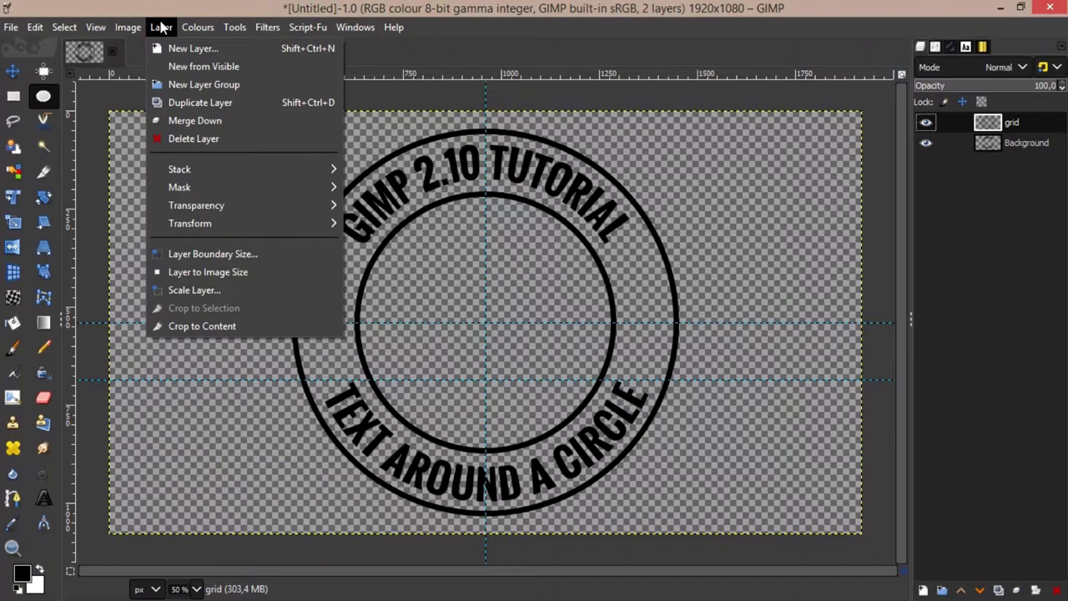
{"action": "left_click", "coordinate": [200, 121]}
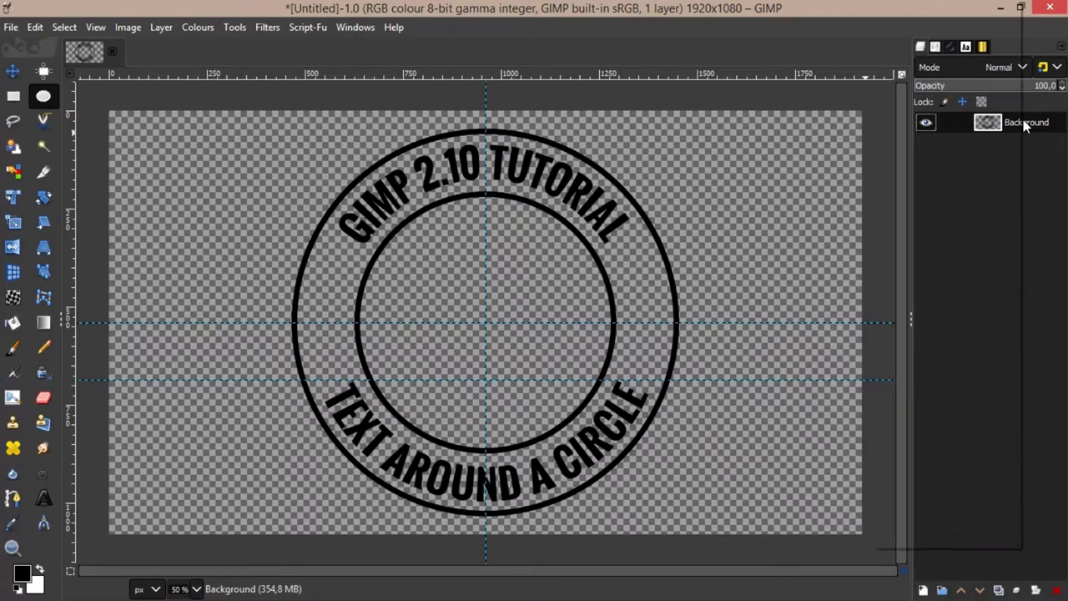
Select the rings and text with Alpha to Selection and choose the Golden gradient
{"action": "right_click", "coordinate": [1024, 122]}
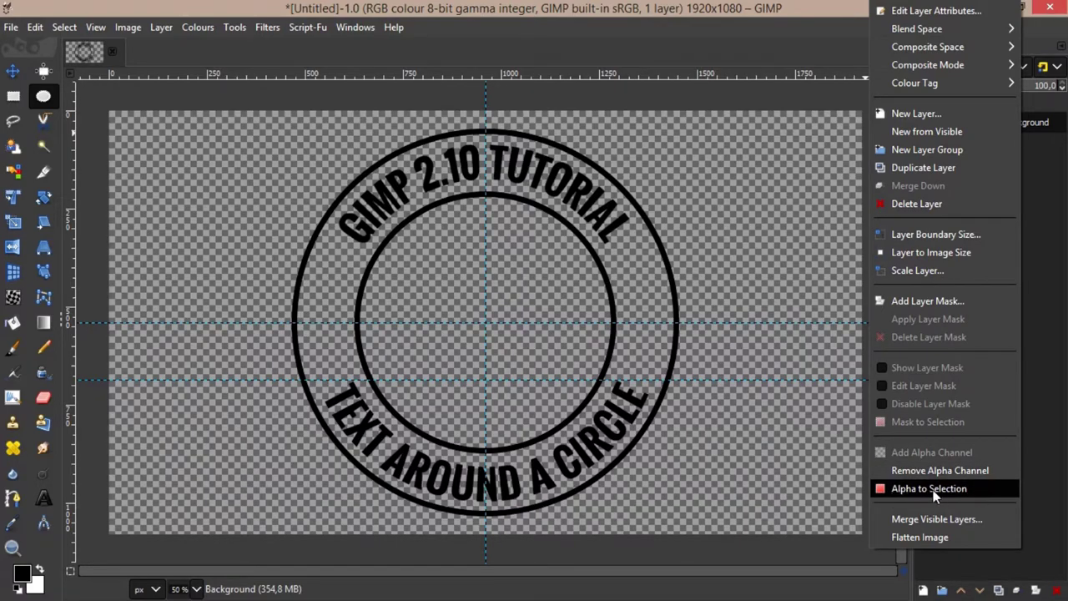
{"action": "left_click", "coordinate": [935, 489]}
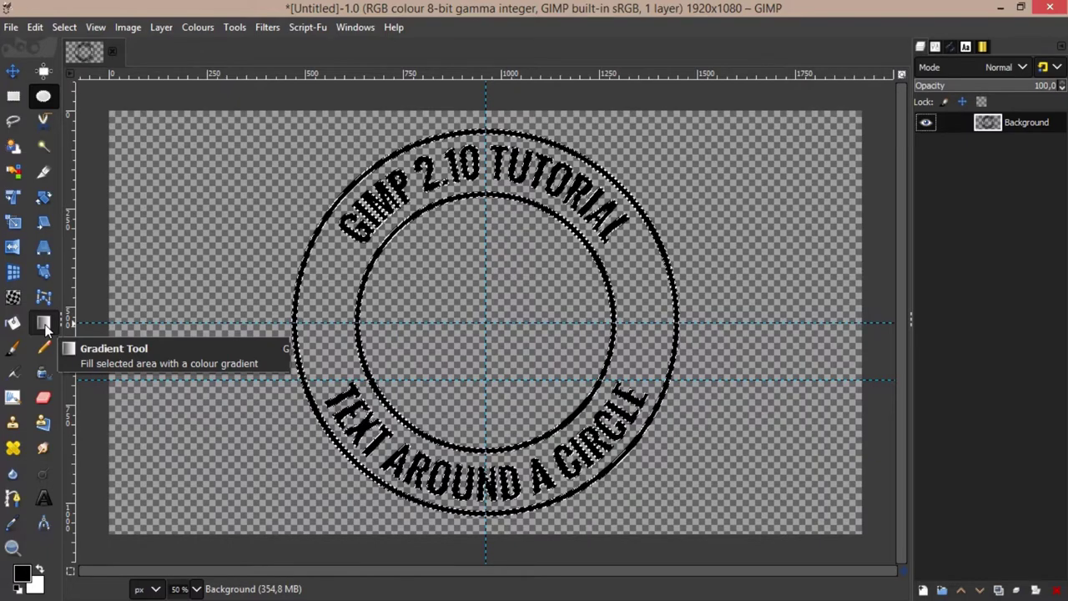
{"action": "left_click", "coordinate": [45, 323]}
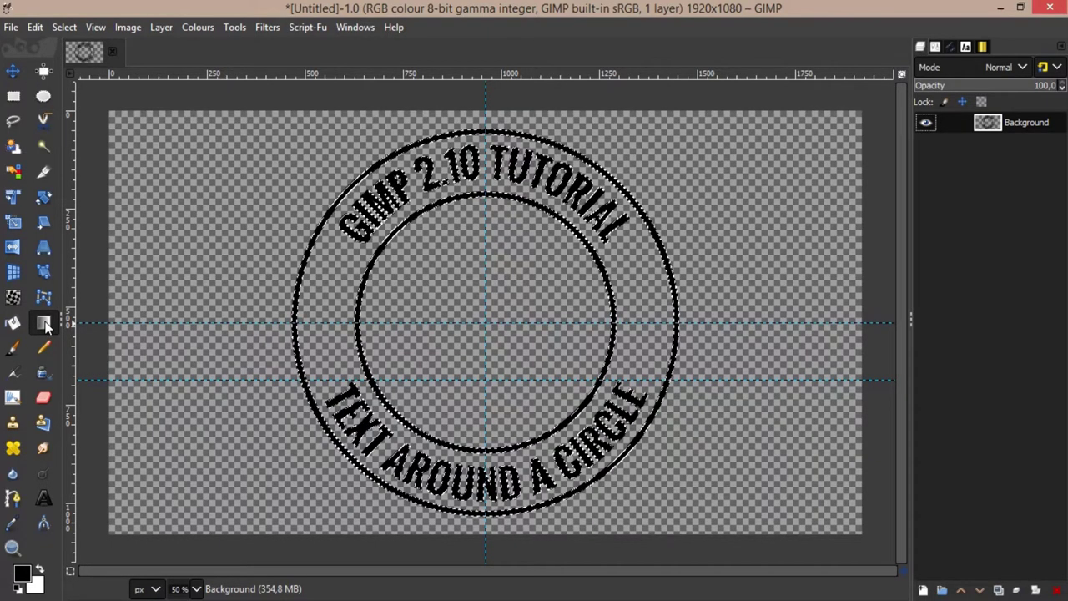
{"action": "left_click", "coordinate": [982, 48]}
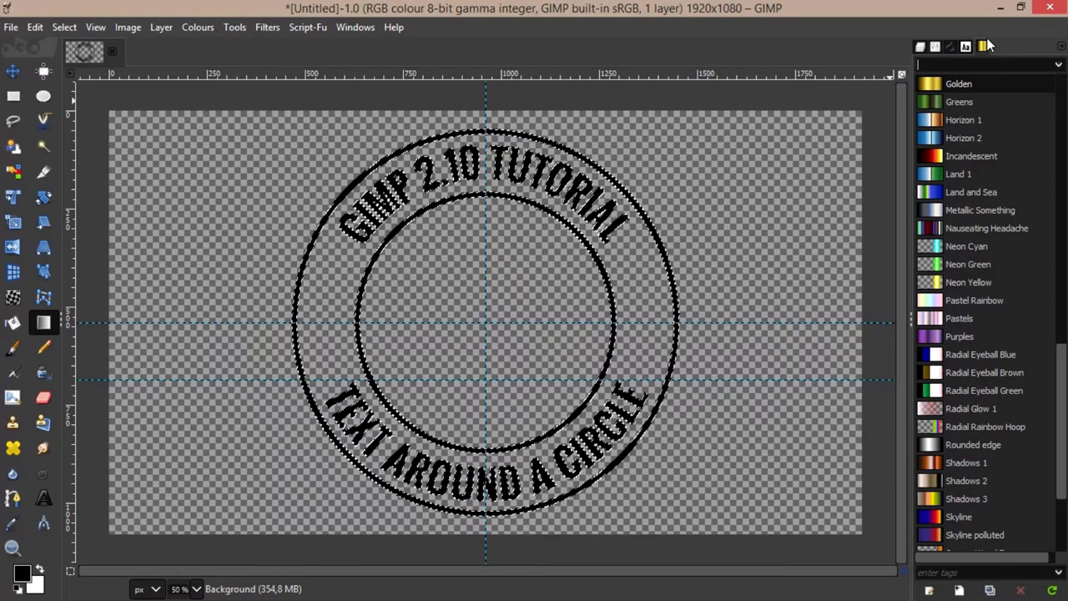
{"action": "left_click", "coordinate": [921, 47]}
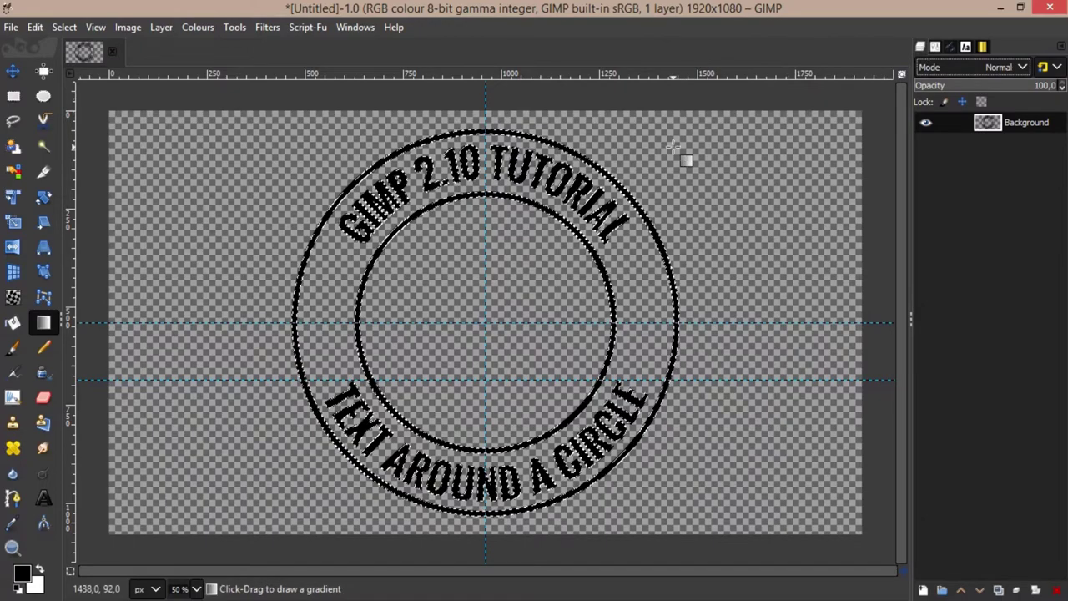
Apply a diagonal gold gradient from the top-right across the selection, then deselect
{"action": "mouse_move", "coordinate": [713, 127]}
{"action": "left_mouse_down"}
{"action": "mouse_move", "coordinate": [222, 529]}
{"action": "mouse_move", "coordinate": [267, 489]}
{"action": "mouse_move", "coordinate": [231, 519]}
{"action": "mouse_move", "coordinate": [239, 503]}
{"action": "left_mouse_up"}
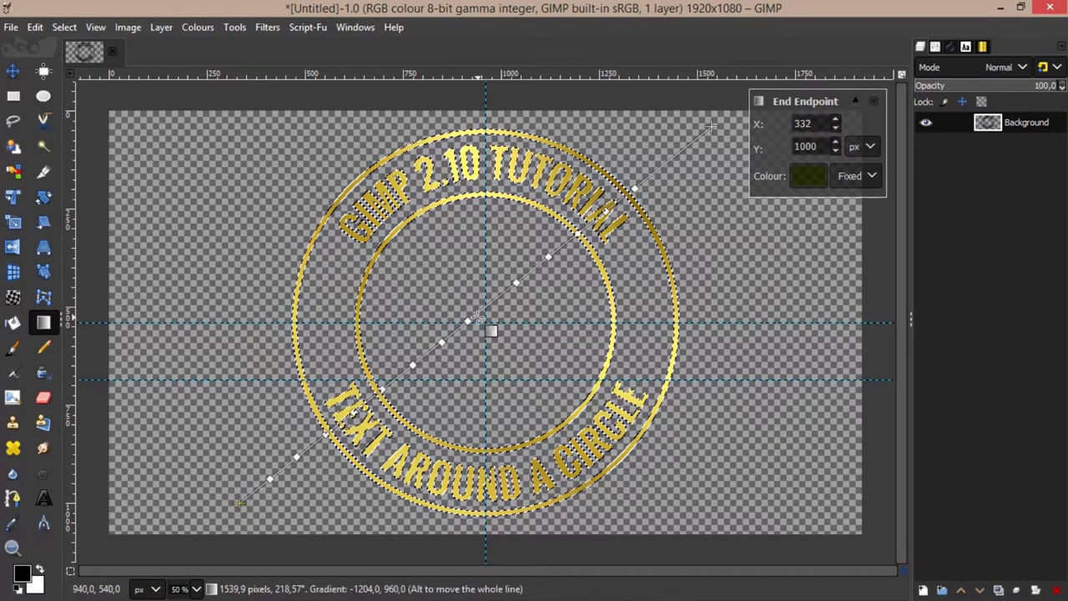
{"action": "left_click_drag", "start_coordinate": [707, 108], "coordinate": [722, 117]}
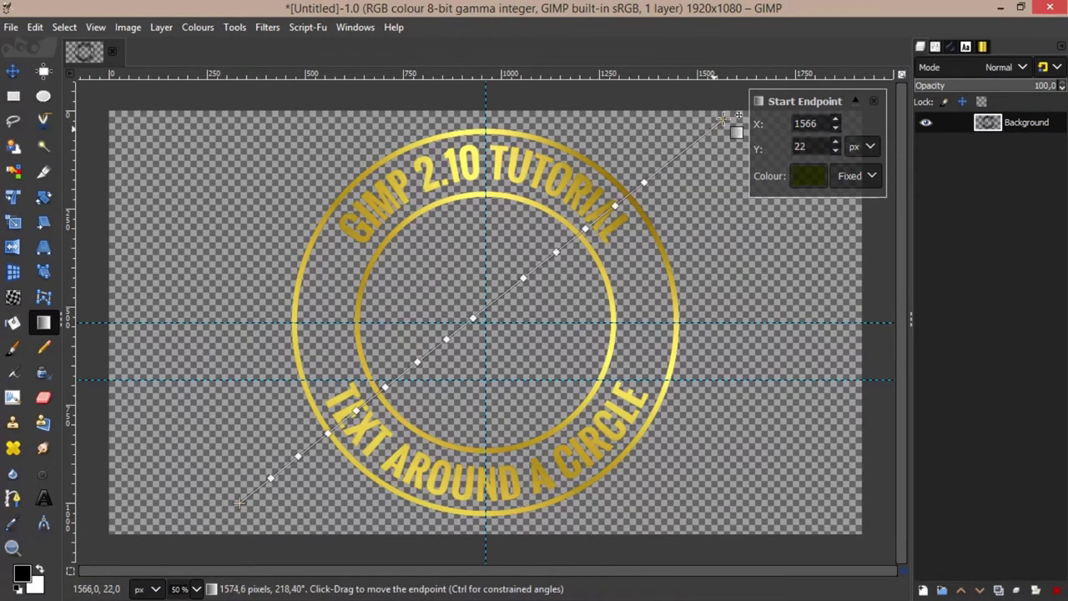
{"action": "left_click", "coordinate": [874, 101]}
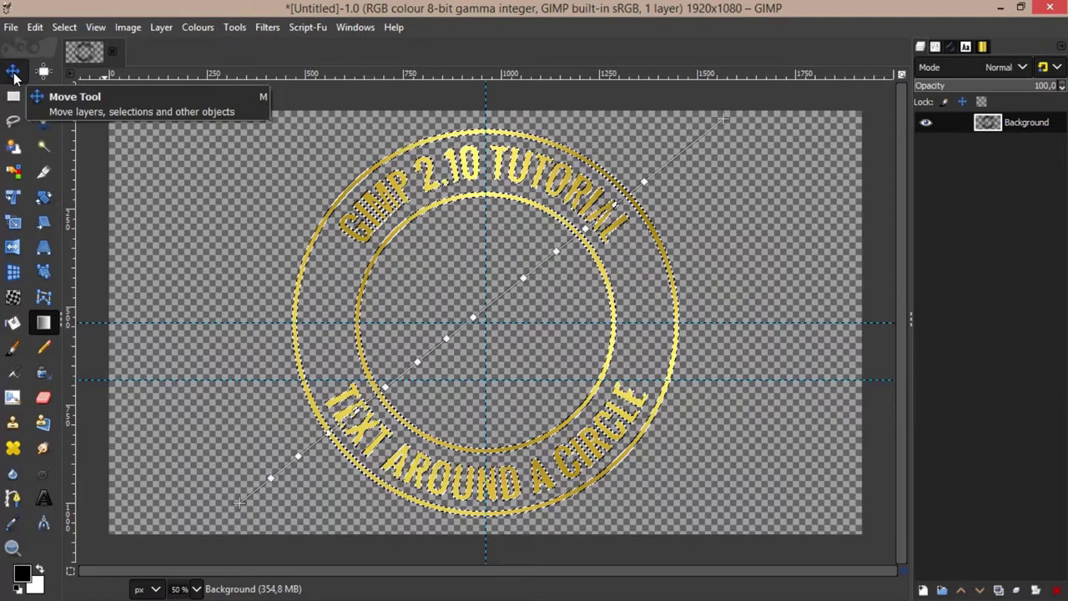
{"action": "left_click", "coordinate": [14, 73]}
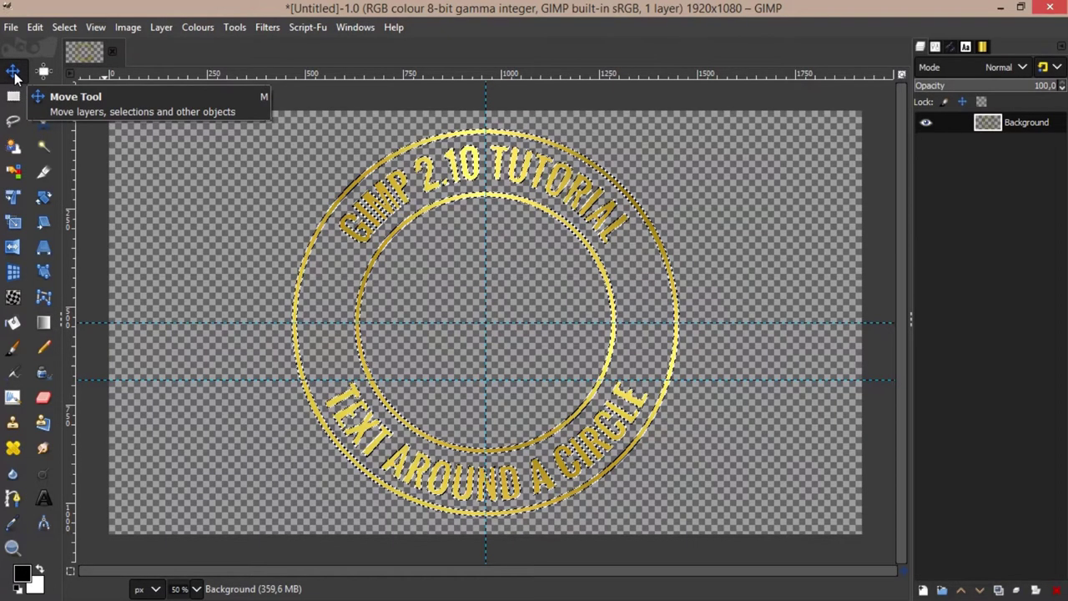
{"action": "left_click", "coordinate": [65, 27]}
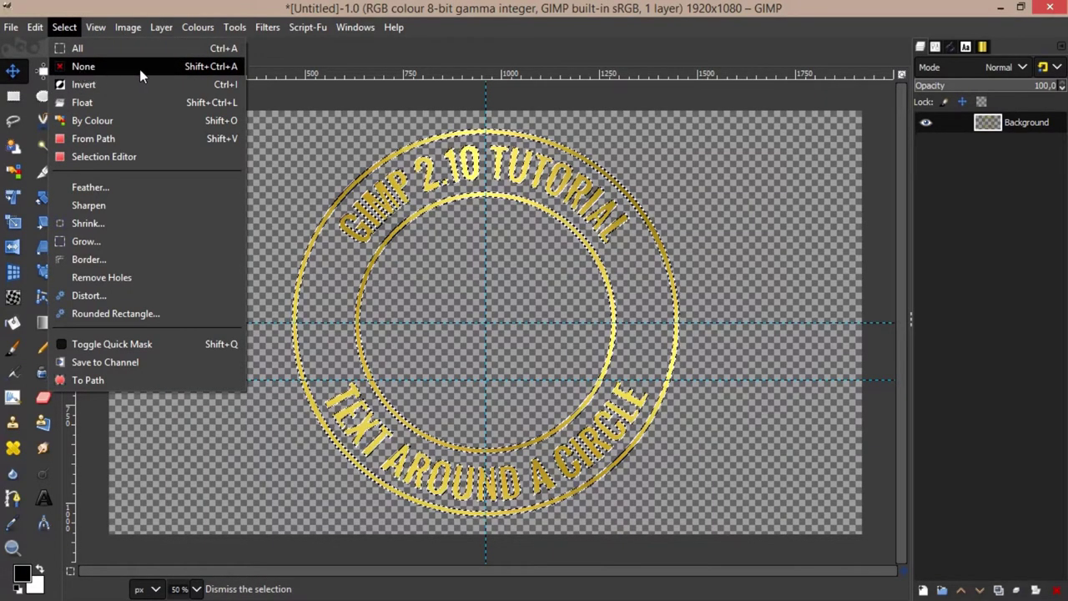
{"action": "left_click", "coordinate": [111, 70]}
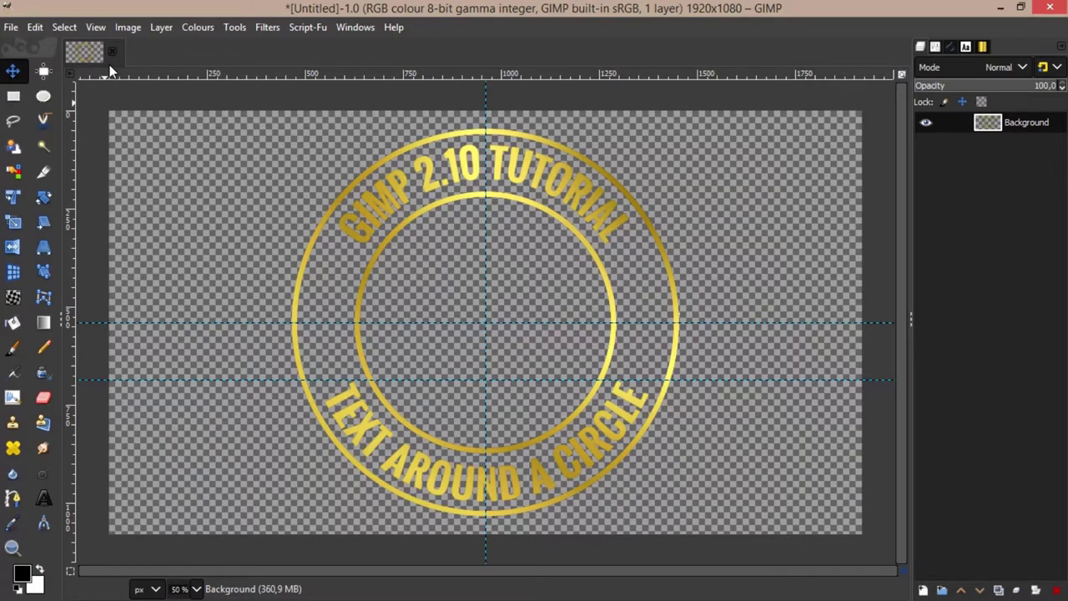
Add a new transparent layer named grid
{"action": "left_click", "coordinate": [162, 27]}
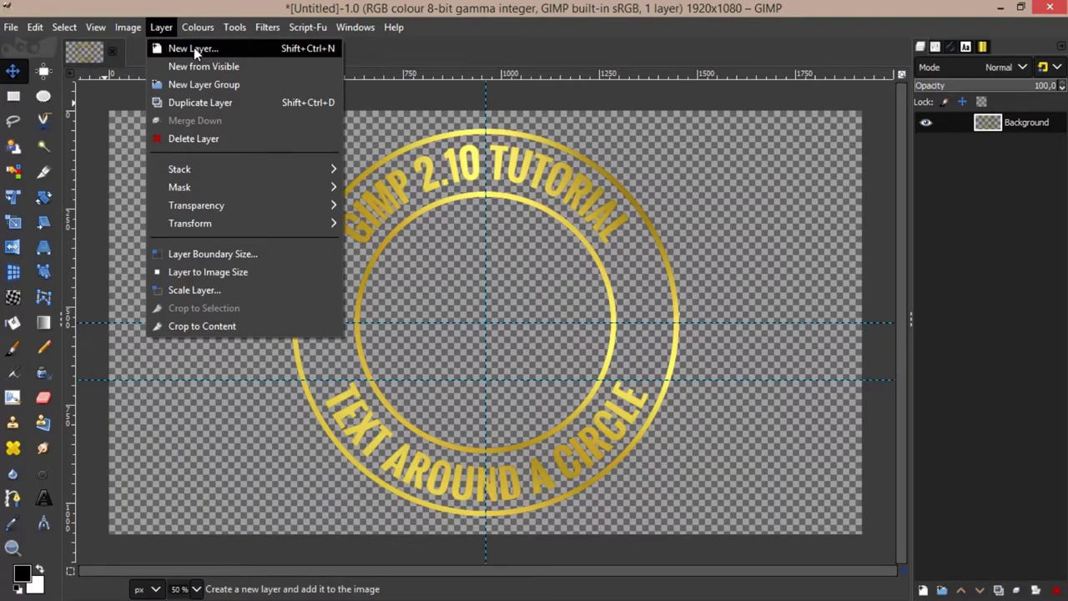
{"action": "left_click", "coordinate": [194, 48]}
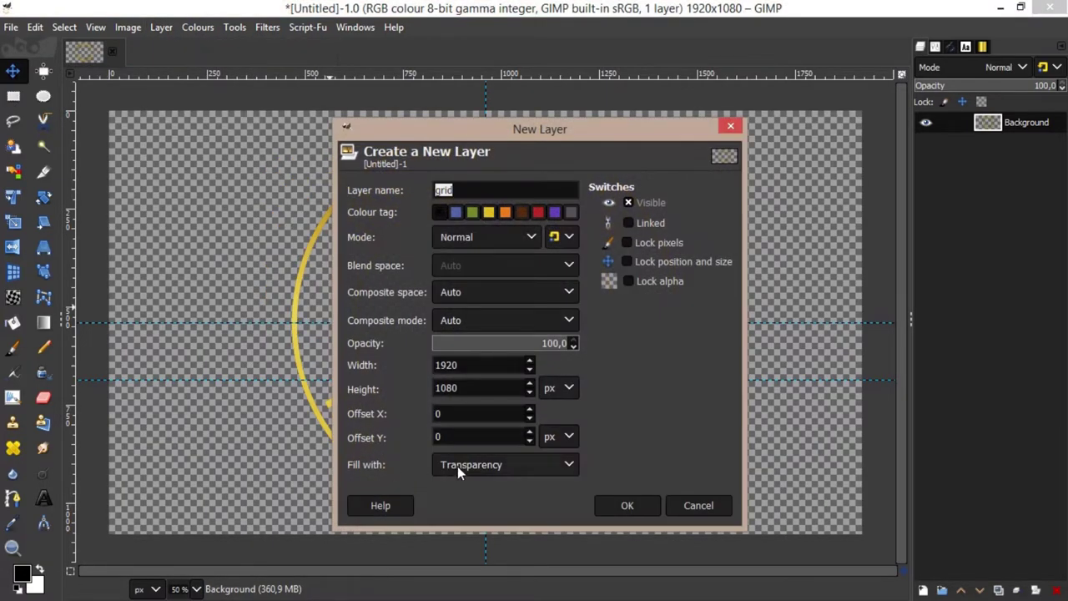
{"action": "left_click", "coordinate": [618, 506]}
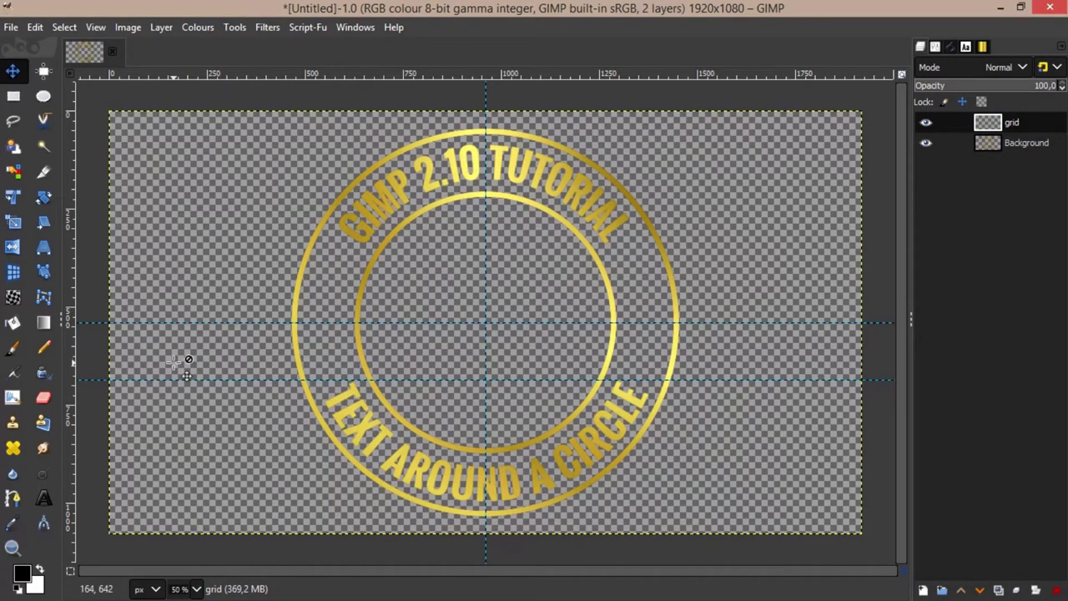
Fill a circle drawn from the image centre with solid black, then deselect
{"action": "left_click", "coordinate": [43, 97]}
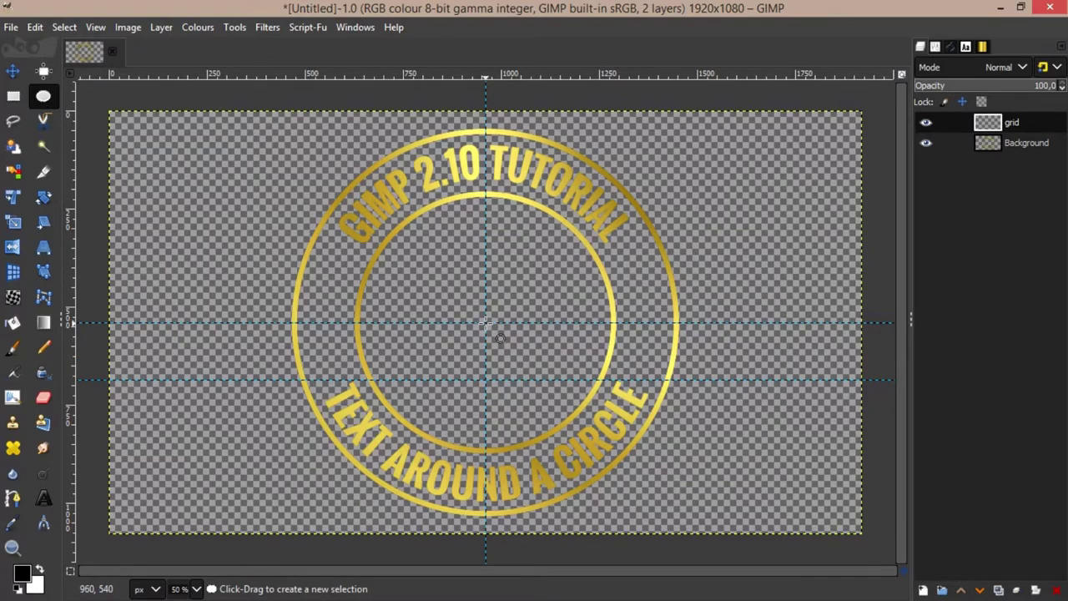
{"action": "left_click_drag", "start_coordinate": [485, 322], "coordinate": [588, 515]}
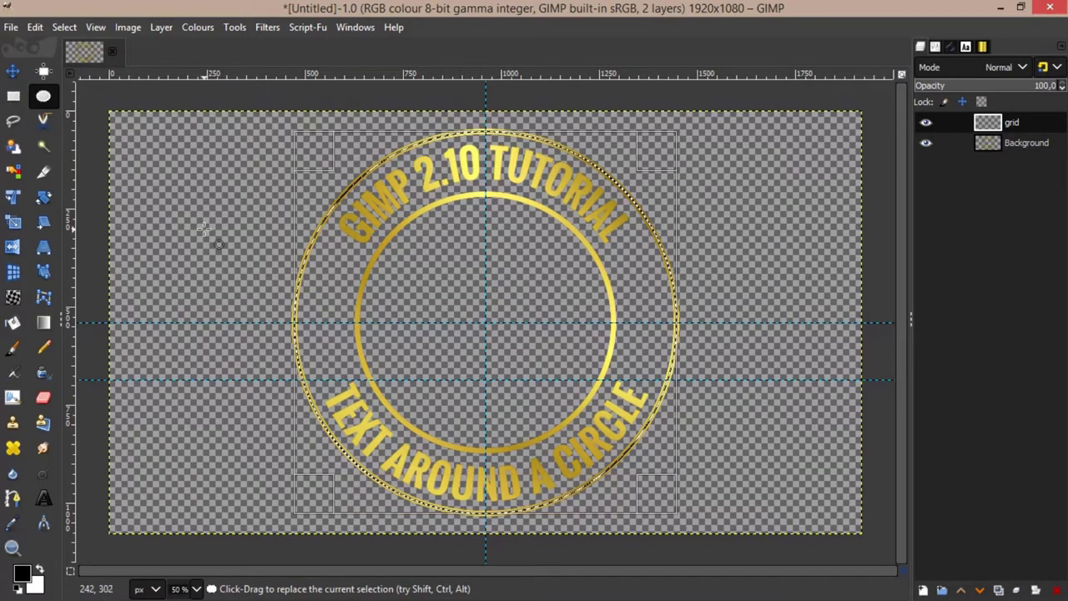
{"action": "left_click", "coordinate": [14, 325]}
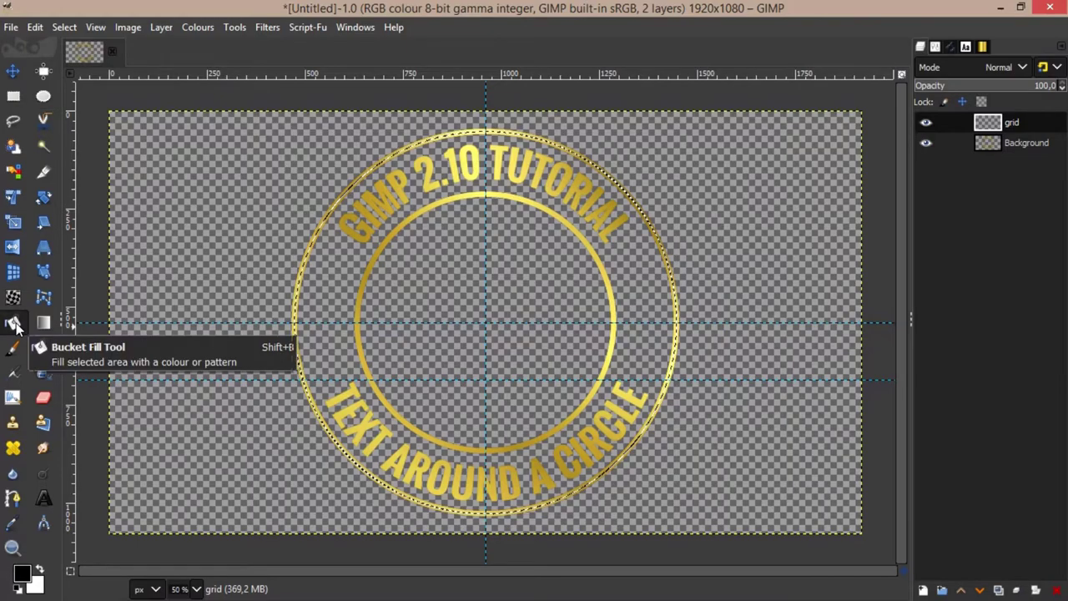
{"action": "left_click", "coordinate": [451, 270]}
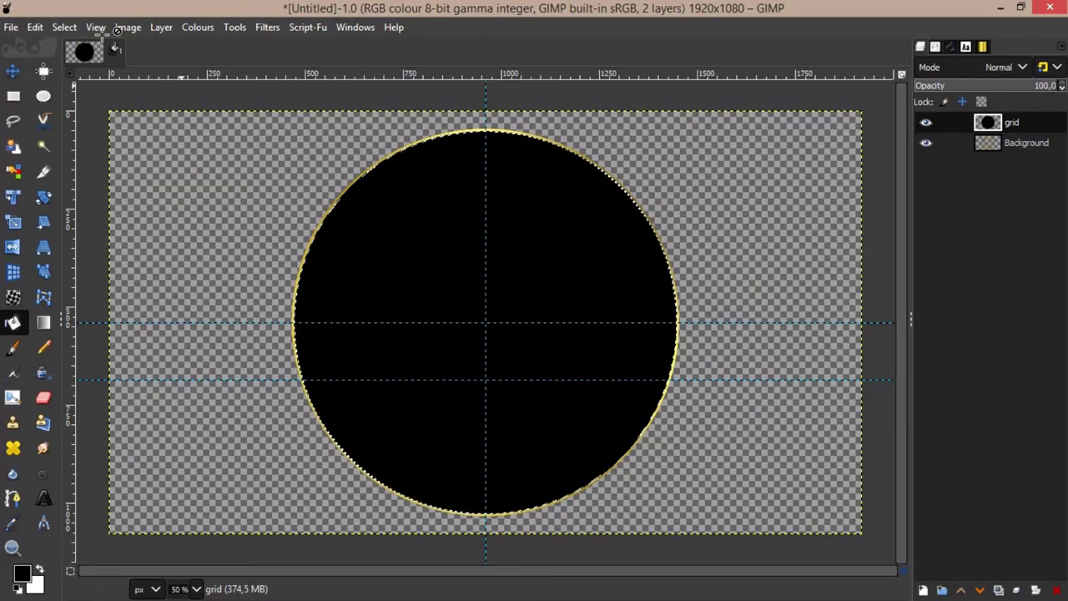
{"action": "left_click", "coordinate": [67, 28]}
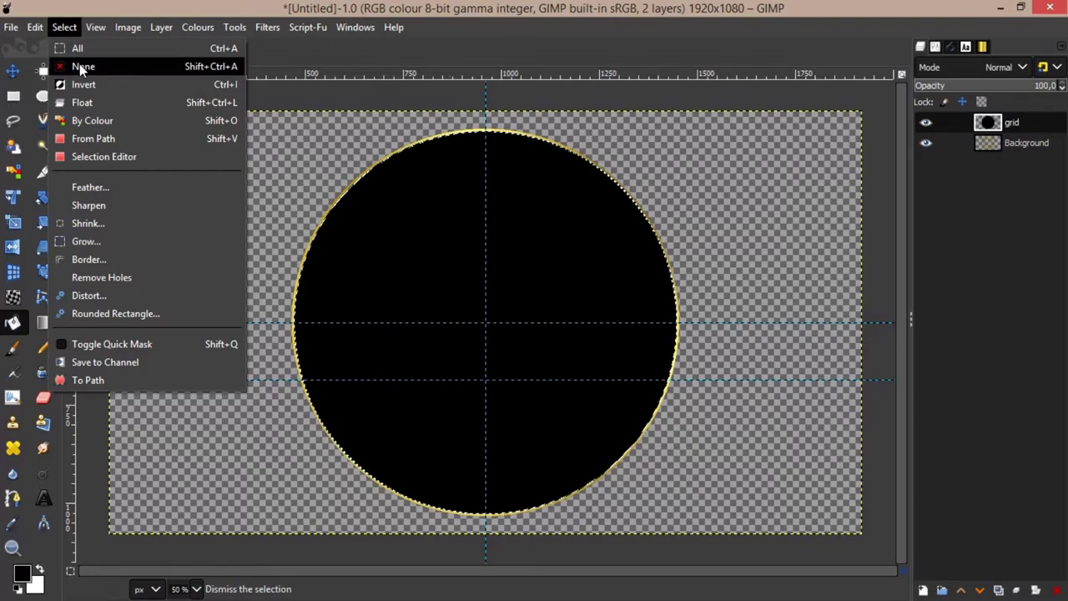
{"action": "left_click", "coordinate": [79, 65]}
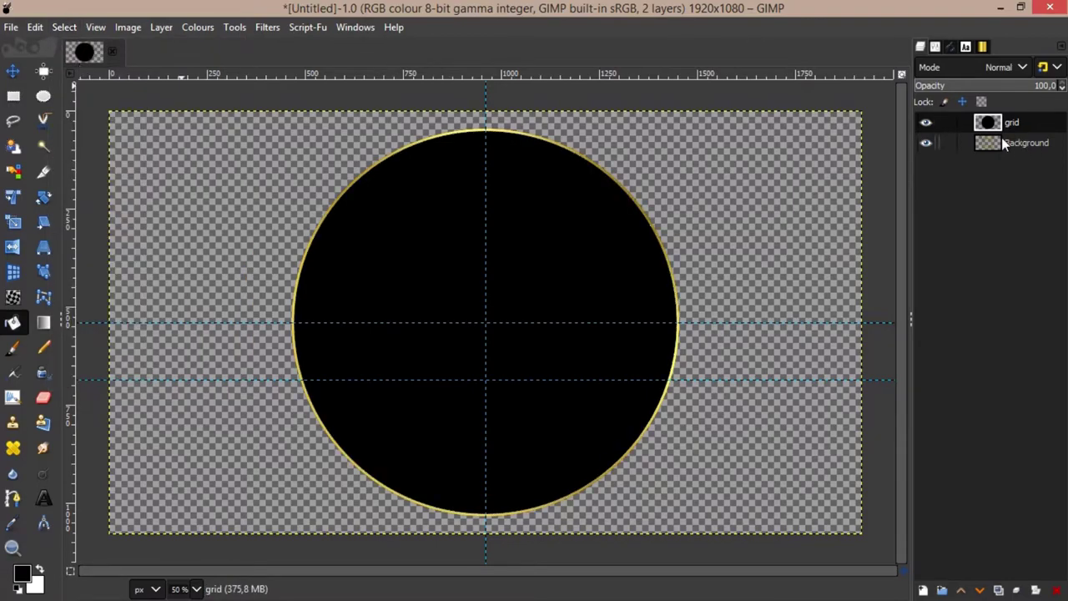
Raise Background above grid and clear the grid disc's centre, leaving a black band
{"action": "left_click_drag", "start_coordinate": [1022, 142], "coordinate": [1022, 122]}
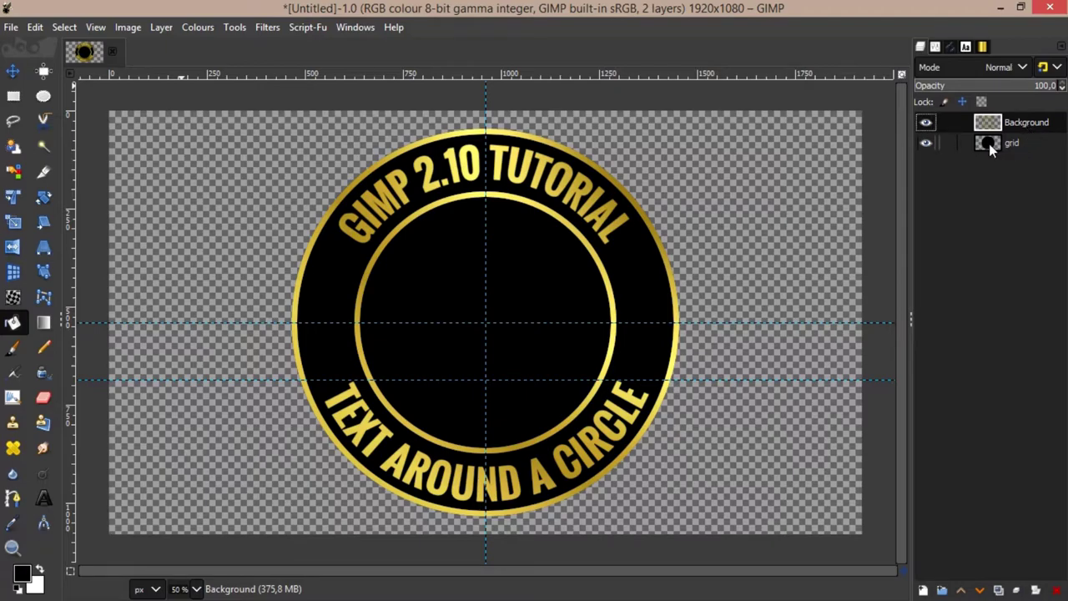
{"action": "left_click", "coordinate": [1025, 143]}
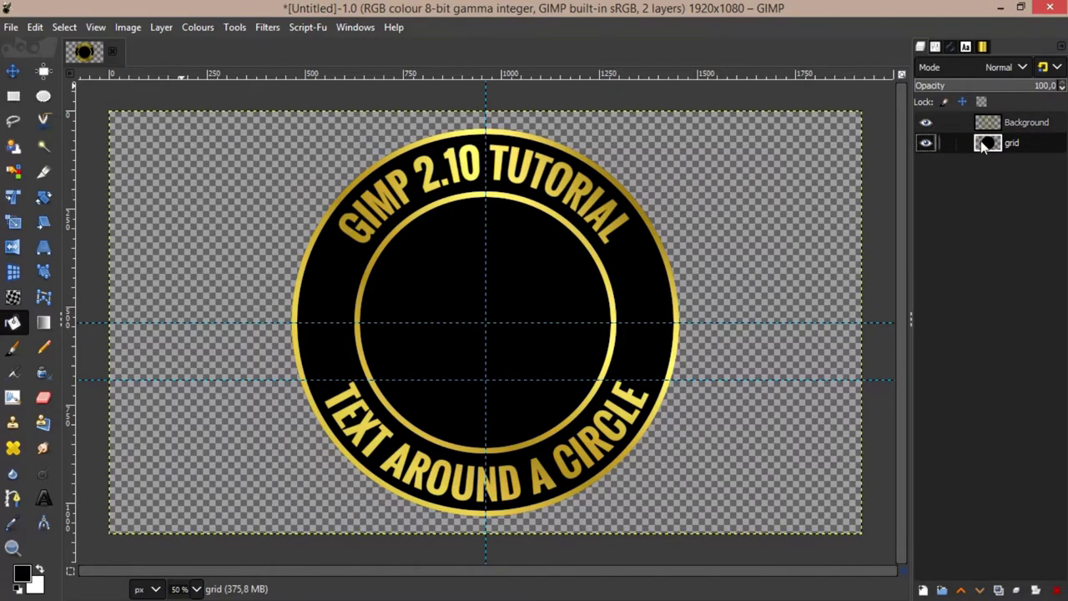
{"action": "left_click", "coordinate": [44, 98]}
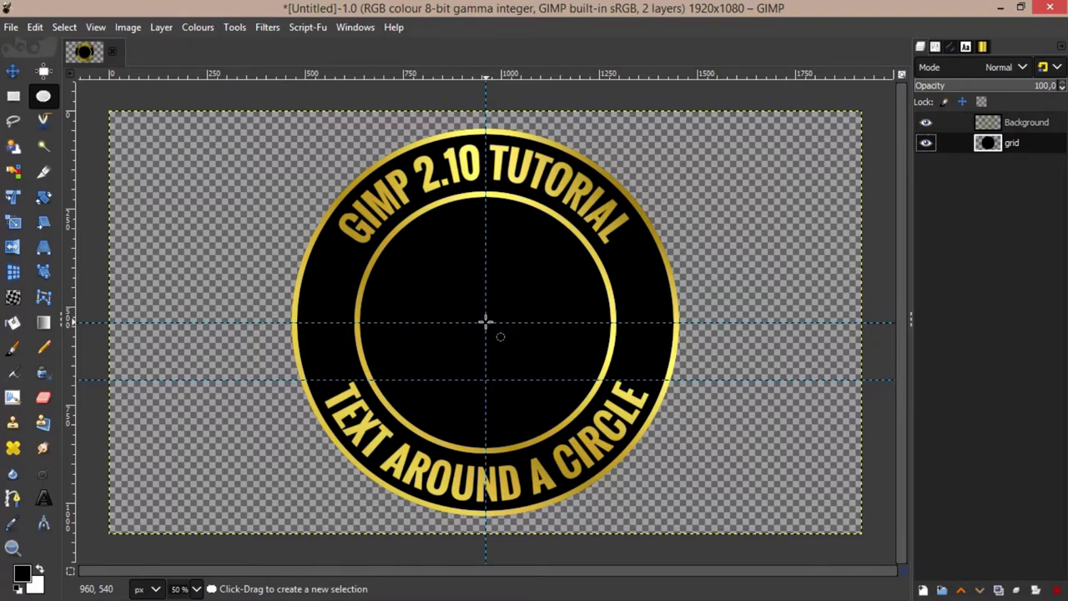
{"action": "left_click_drag", "start_coordinate": [485, 322], "coordinate": [541, 449]}
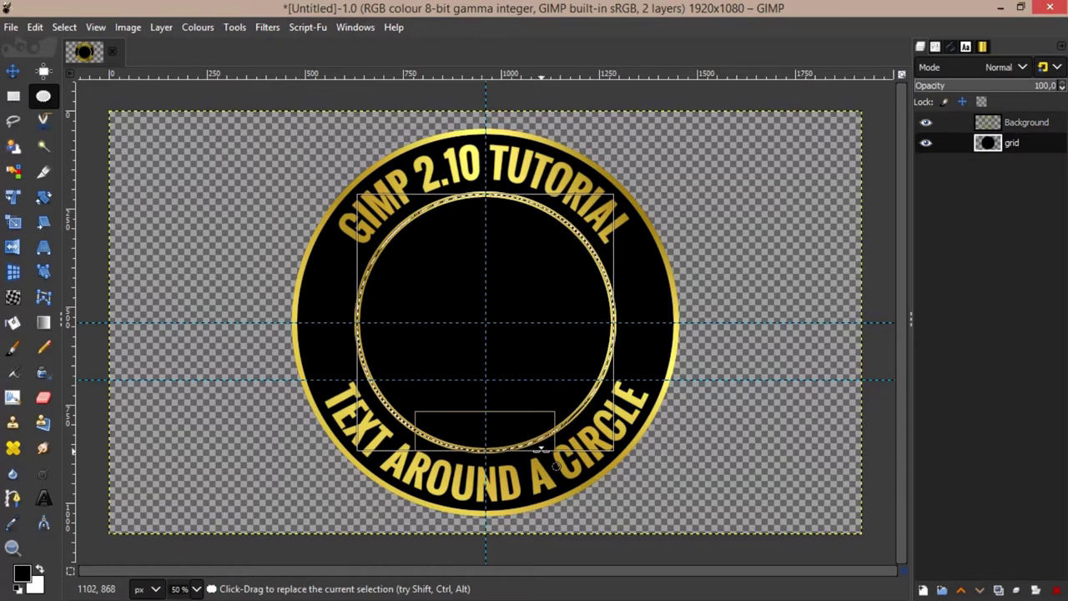
{"action": "left_click", "coordinate": [36, 27]}
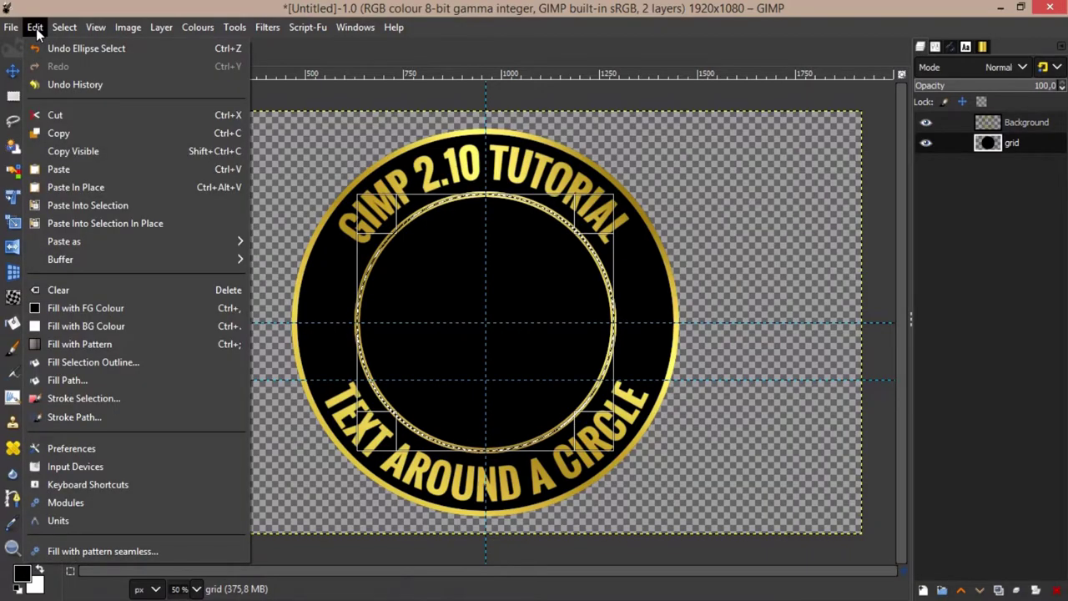
{"action": "left_click", "coordinate": [89, 289]}
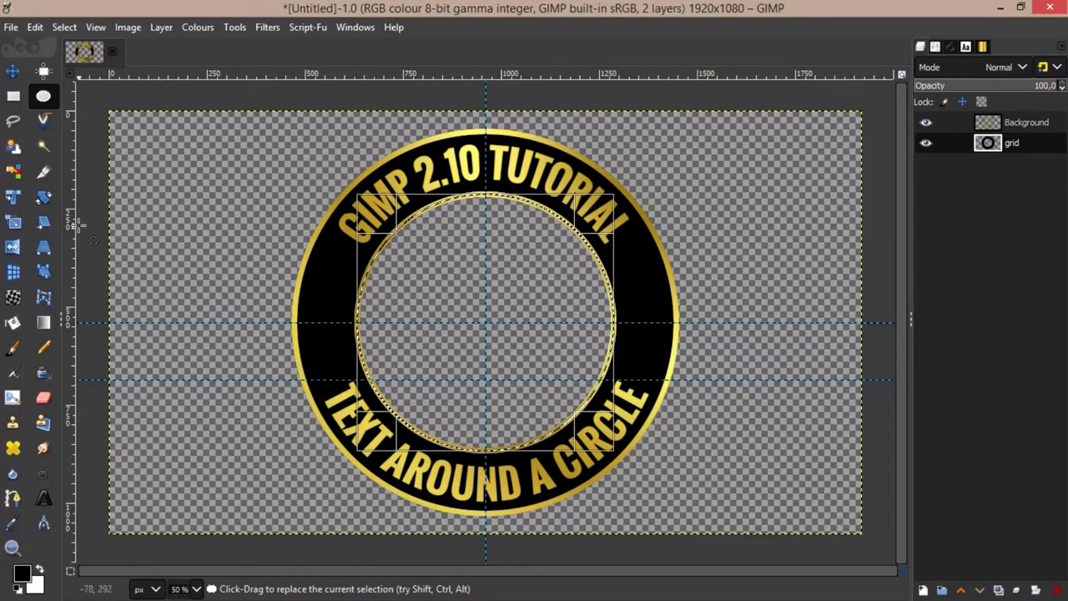
{"action": "left_click", "coordinate": [65, 28]}
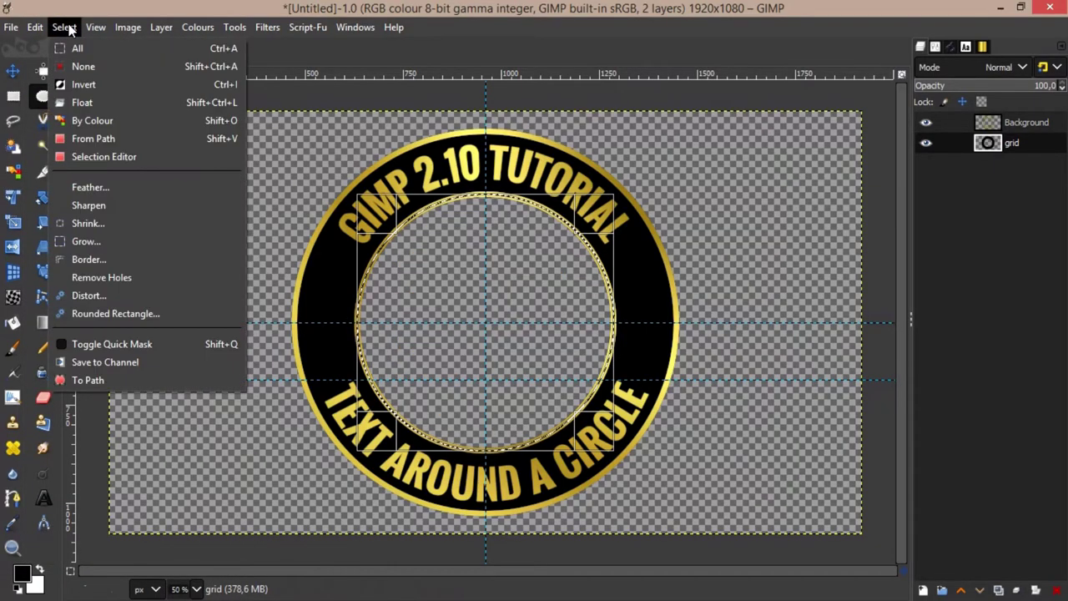
{"action": "left_click", "coordinate": [99, 65]}
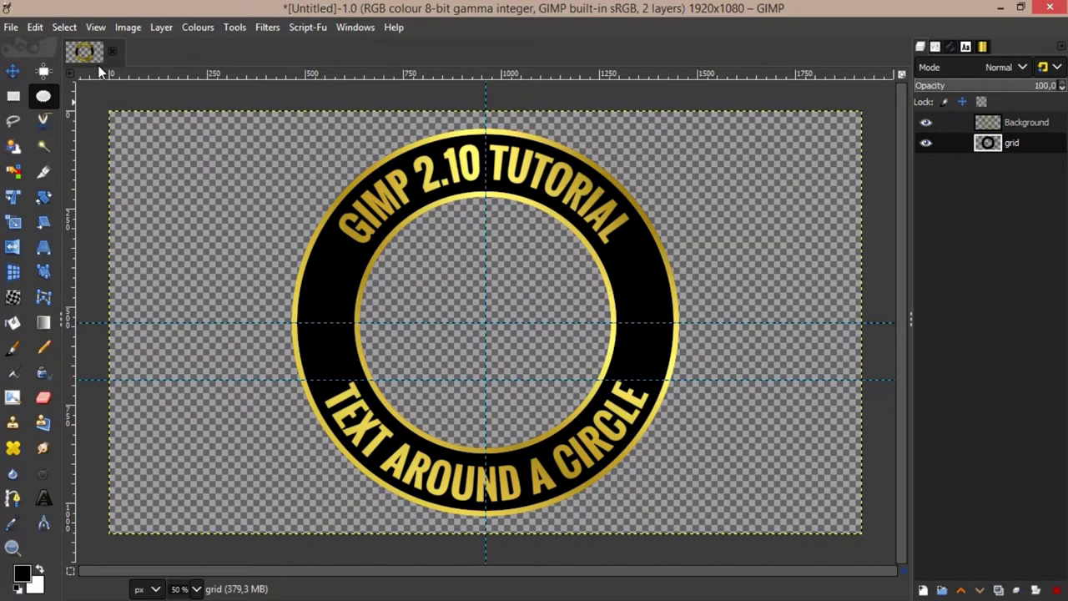
Merge the gold Background layer down onto the black-ring grid layer
{"action": "left_click", "coordinate": [1023, 121]}
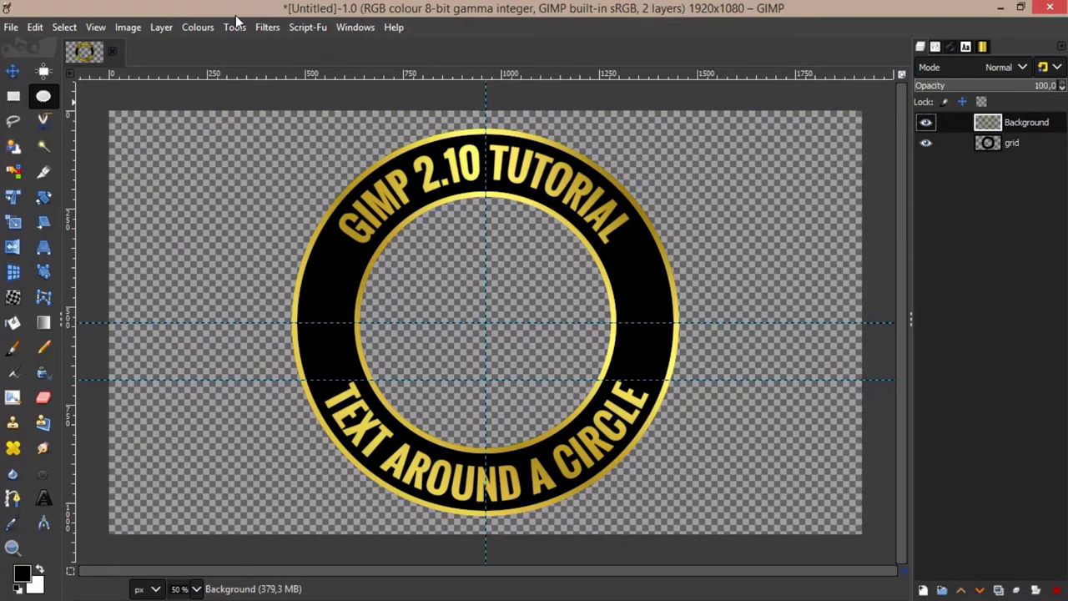
{"action": "left_click", "coordinate": [162, 27]}
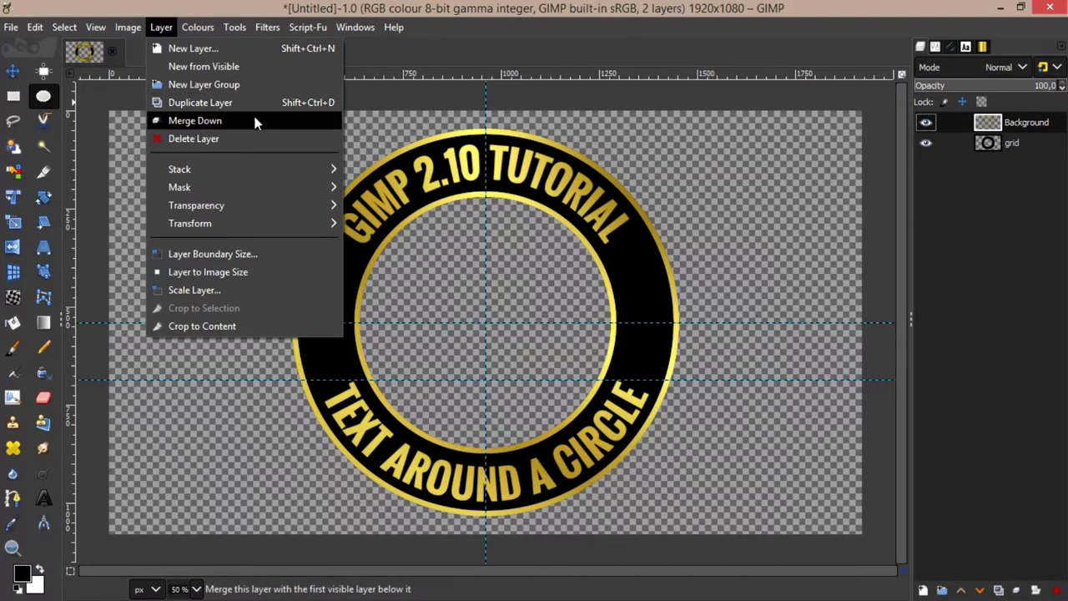
{"action": "left_click", "coordinate": [204, 121]}
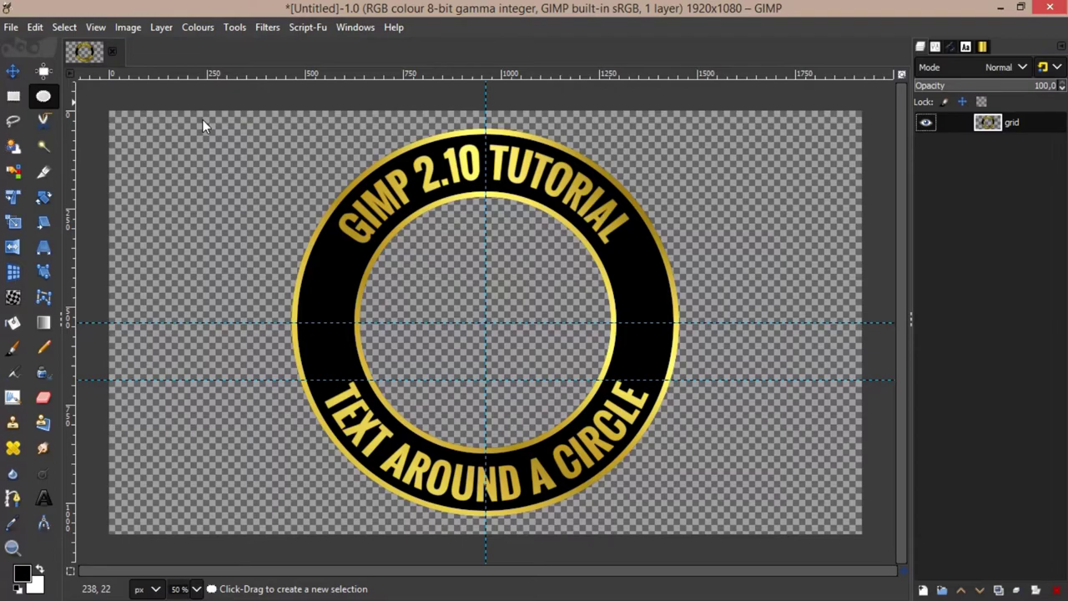
{"action": "left_click", "coordinate": [10, 29]}
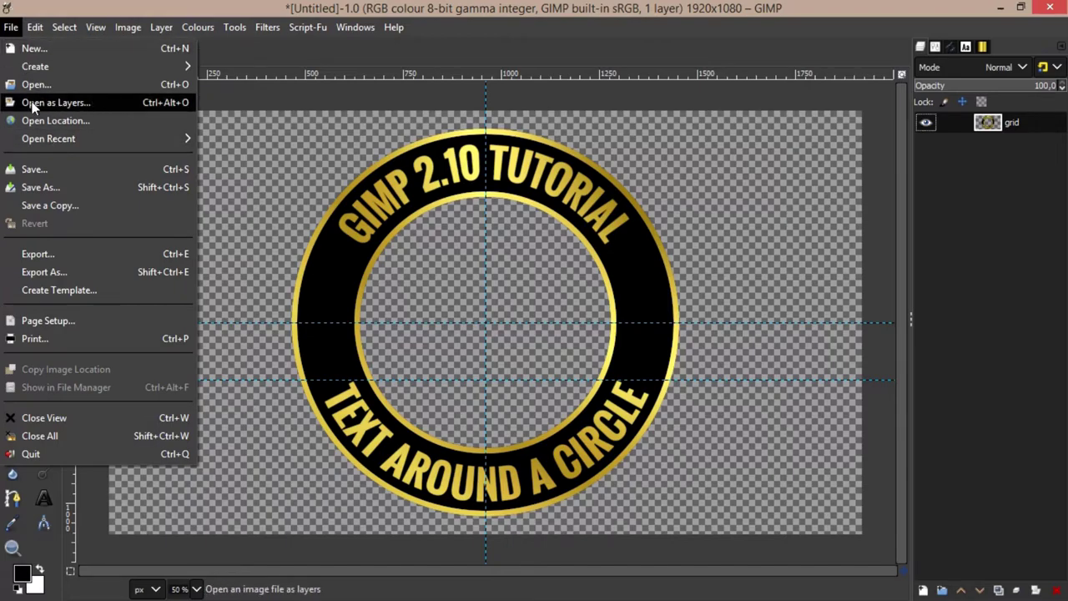
Open Va1.jpg from the Desktop as a new layer above the badge
{"action": "left_click", "coordinate": [90, 103]}
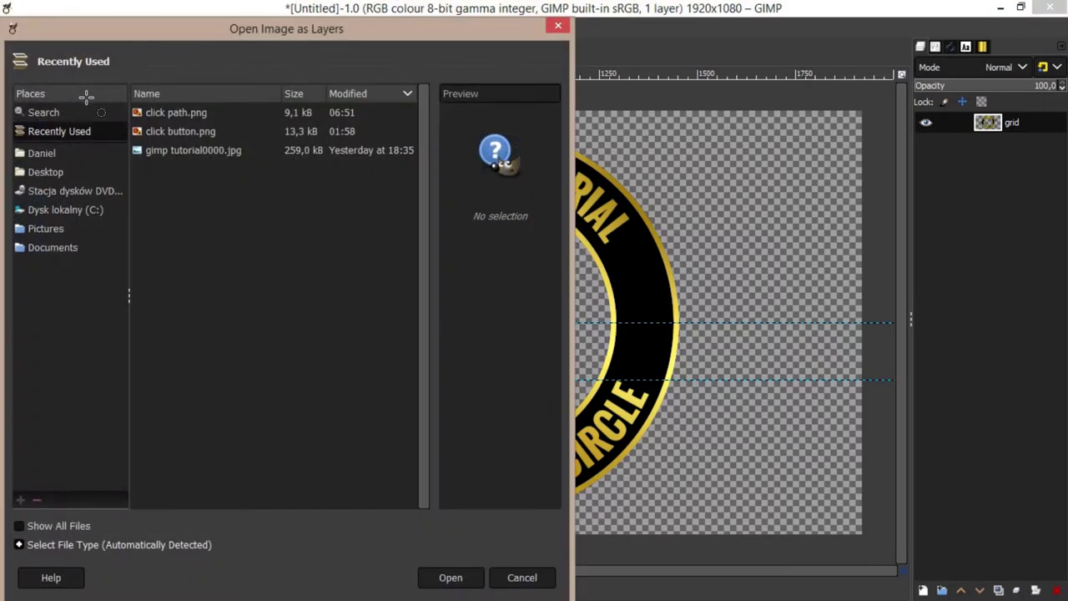
{"action": "left_click", "coordinate": [51, 169]}
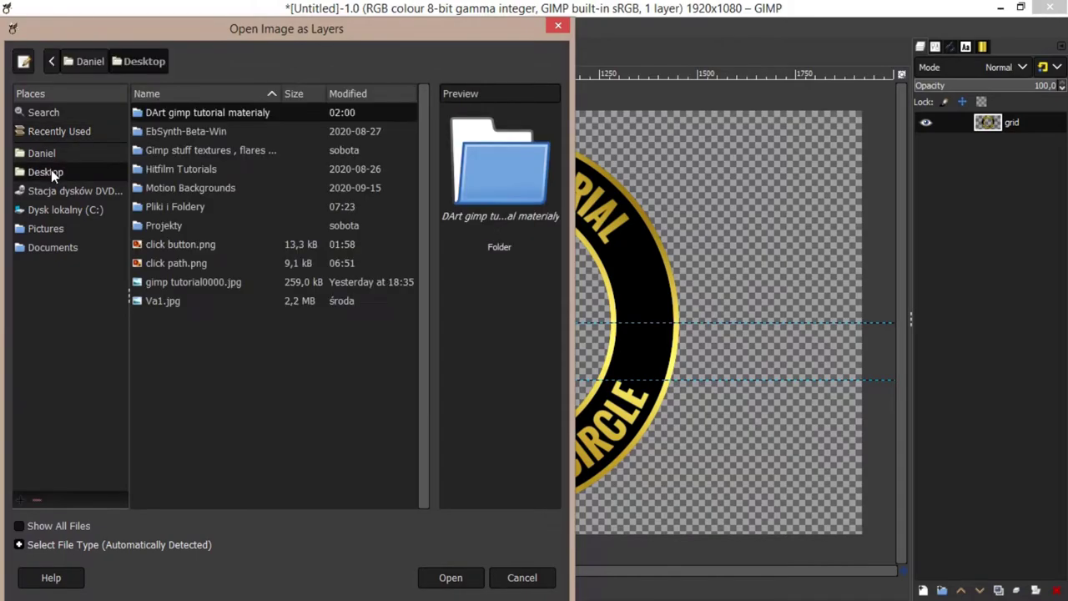
{"action": "left_click", "coordinate": [154, 302]}
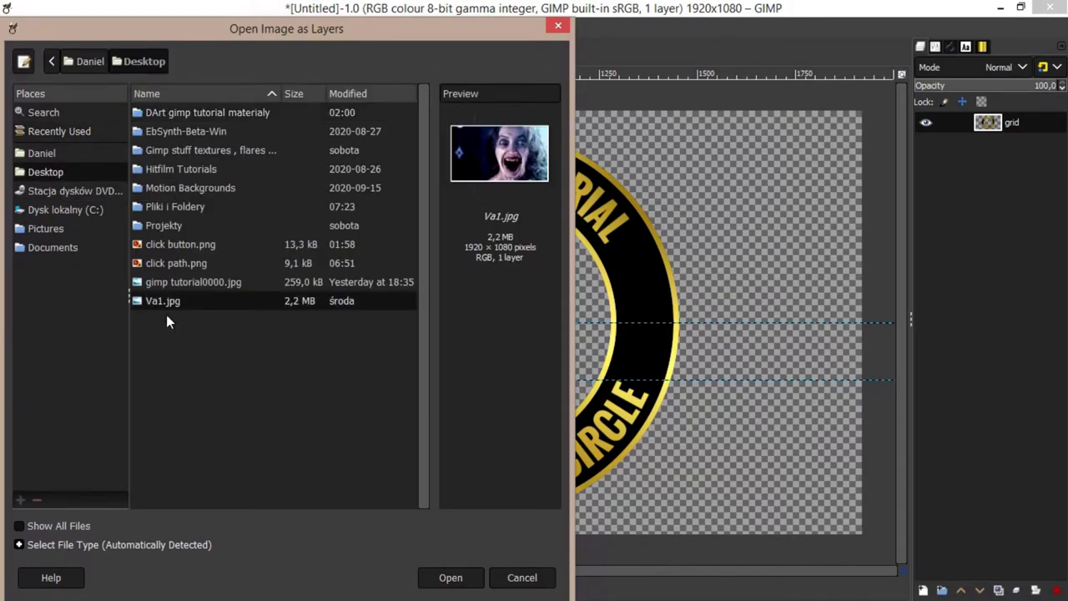
{"action": "left_click", "coordinate": [450, 577]}
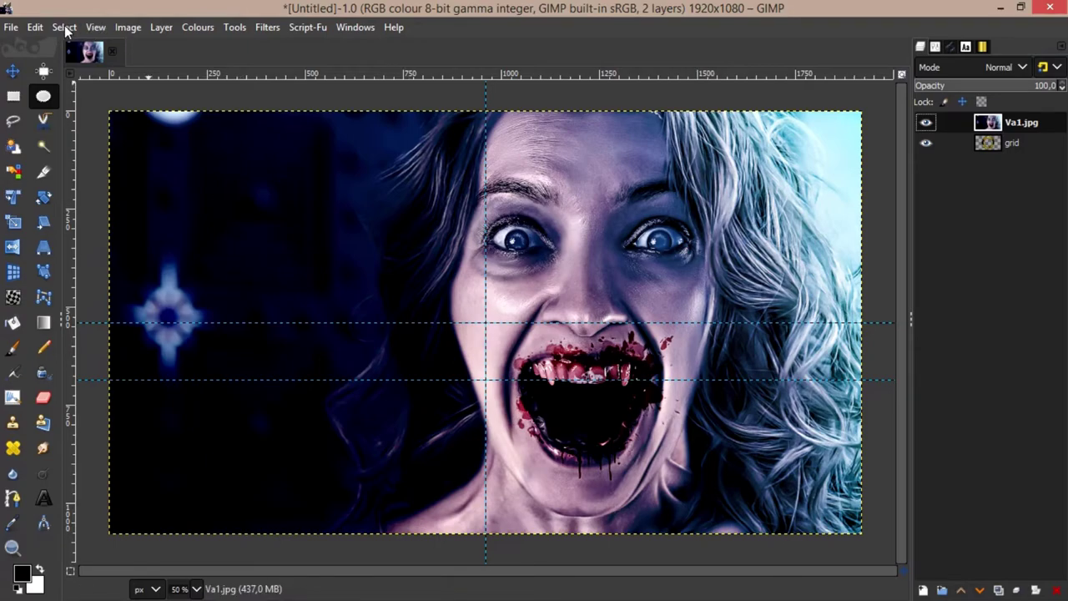
Zoom to 25% and scale the Va1.jpg photo layer down to 1548 × 871 px
{"action": "left_click", "coordinate": [96, 26]}
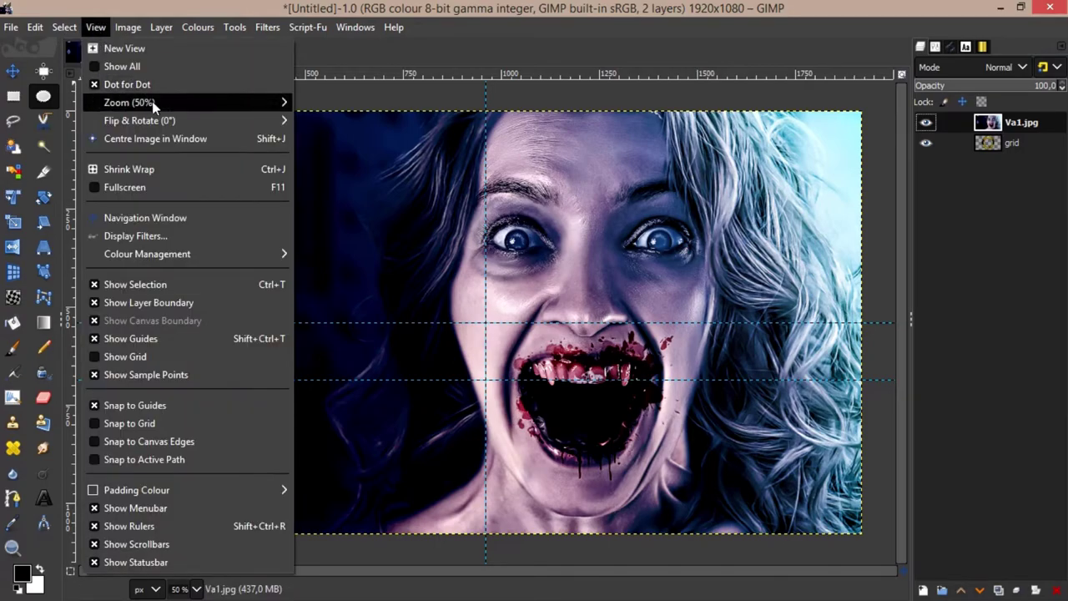
{"action": "mouse_move", "coordinate": [129, 102]}
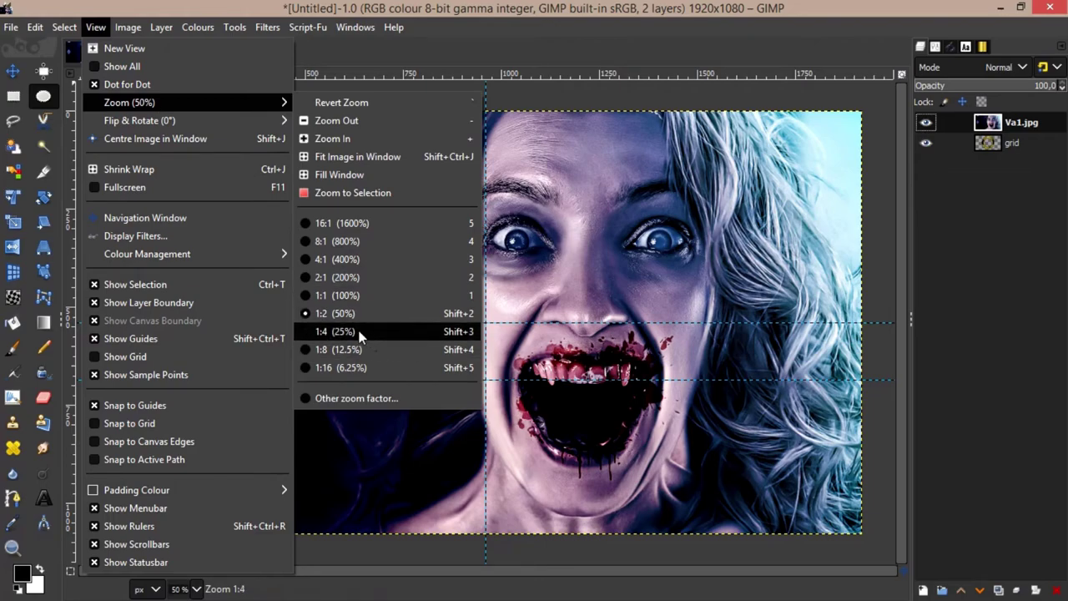
{"action": "left_click", "coordinate": [360, 333]}
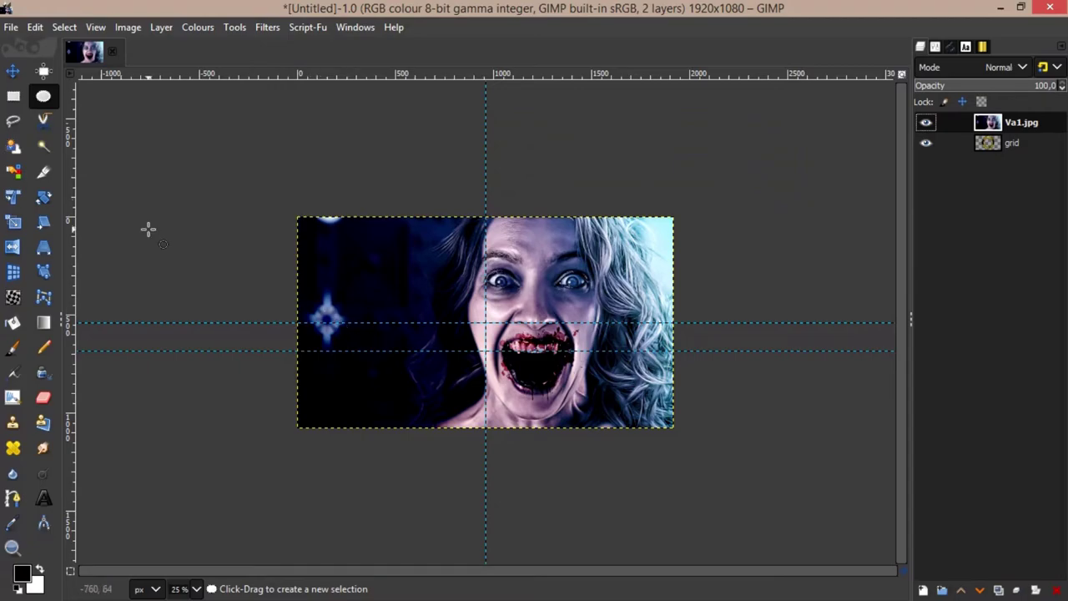
{"action": "left_click", "coordinate": [13, 223]}
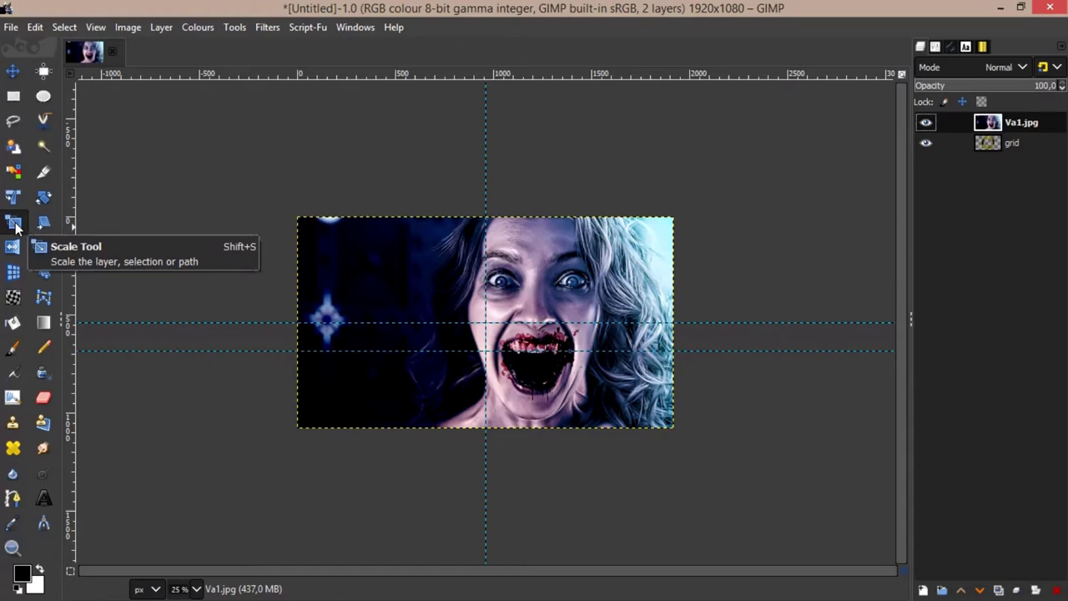
{"action": "left_click", "coordinate": [15, 225]}
{"action": "left_click", "coordinate": [392, 279]}
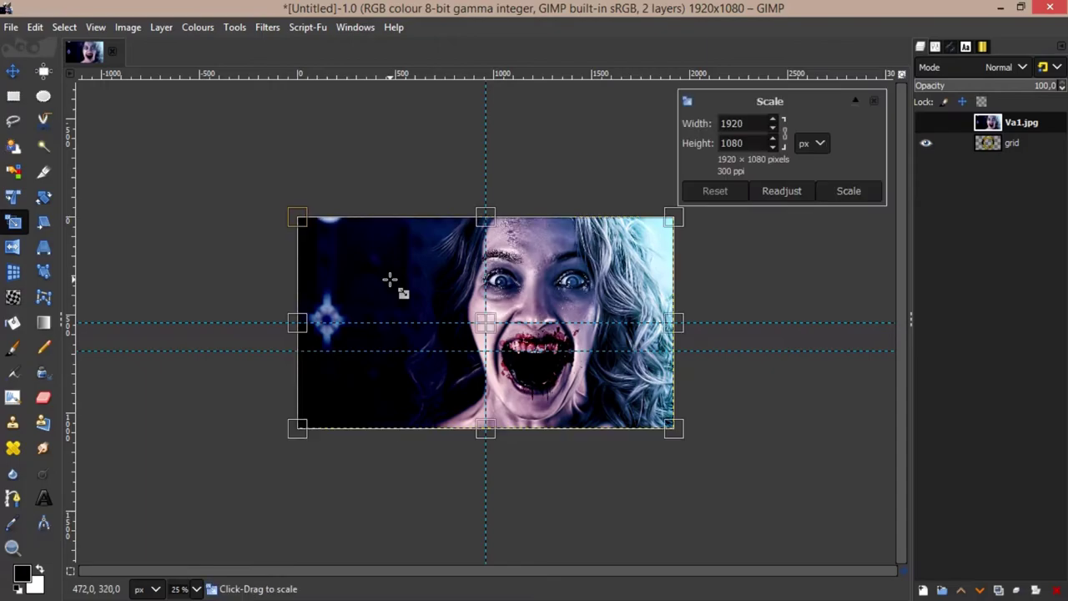
{"action": "mouse_move", "coordinate": [231, 434]}
{"action": "left_mouse_down"}
{"action": "mouse_move", "coordinate": [360, 384]}
{"action": "mouse_move", "coordinate": [306, 409]}
{"action": "left_mouse_up"}
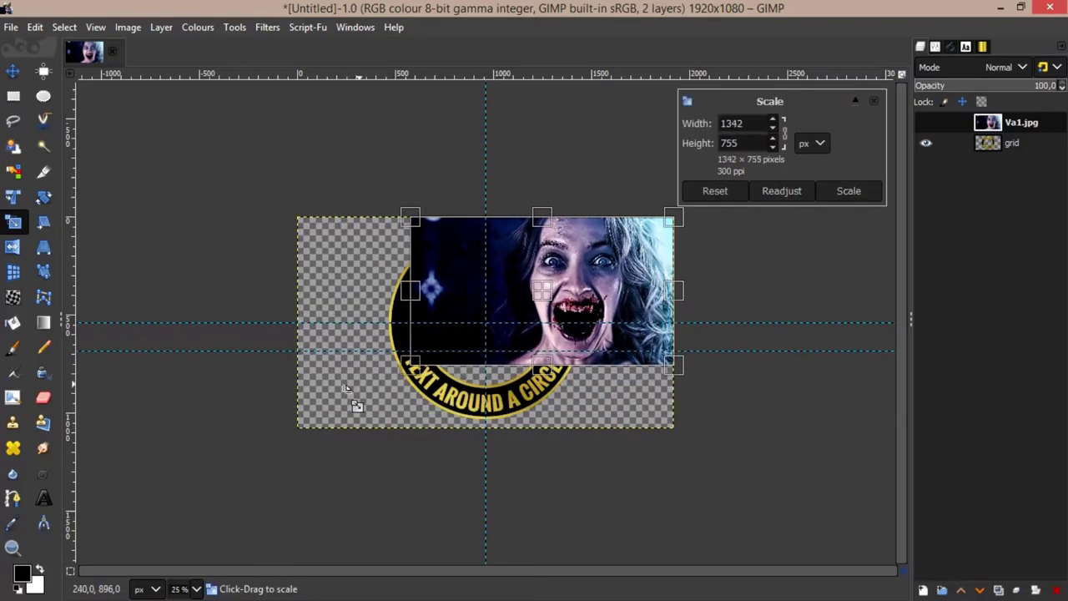
{"action": "left_click", "coordinate": [846, 191]}
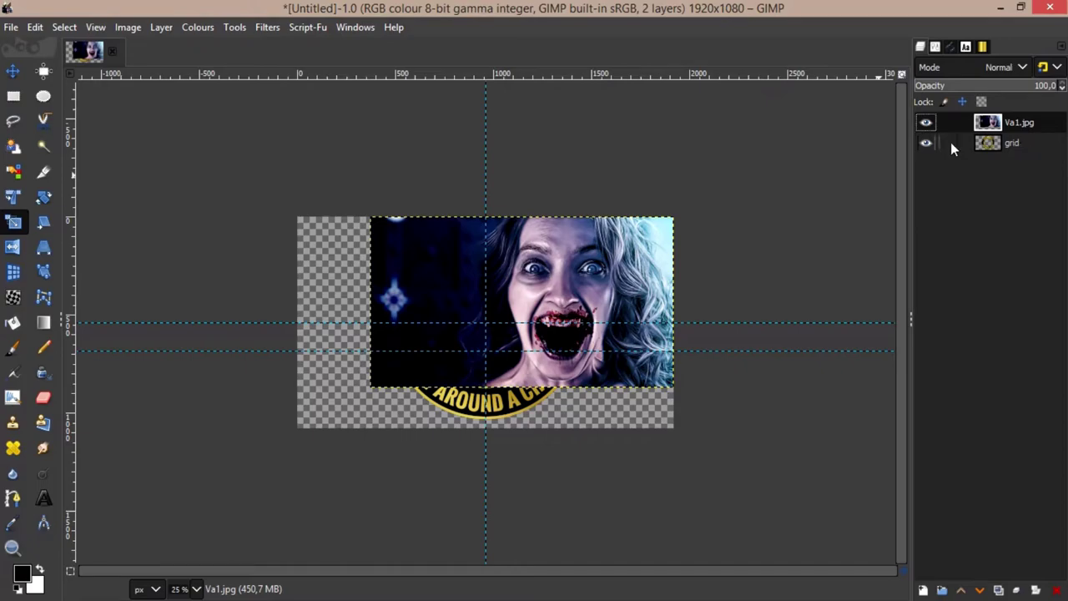
{"action": "left_click", "coordinate": [1037, 146]}
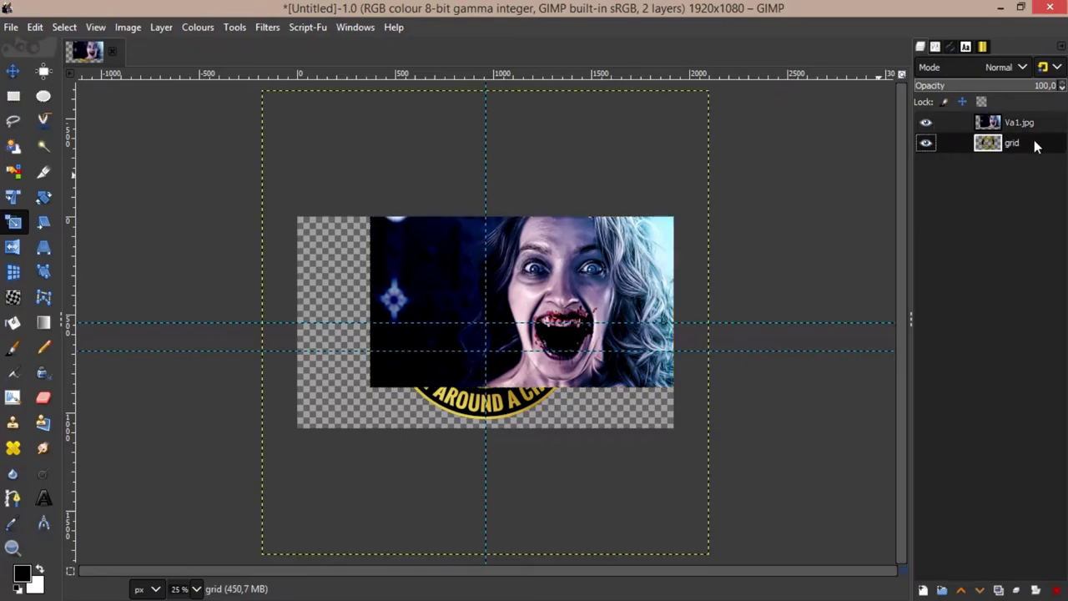
Put the badge layer above Va1.jpg and move the photo so the face sits behind the badge centre
{"action": "left_click_drag", "start_coordinate": [1035, 146], "coordinate": [1033, 125]}
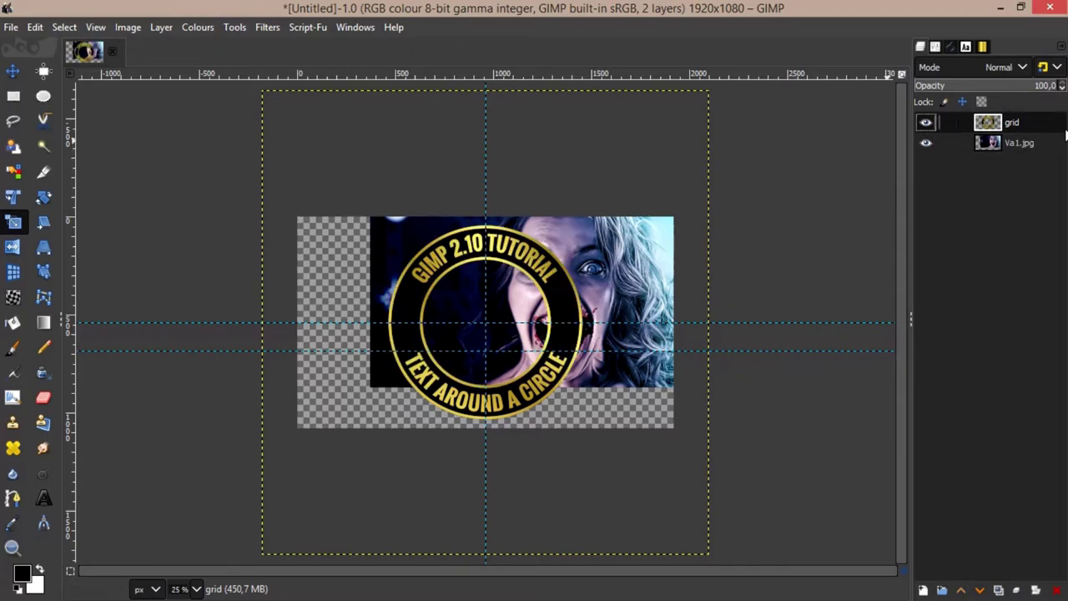
{"action": "left_click", "coordinate": [1019, 143]}
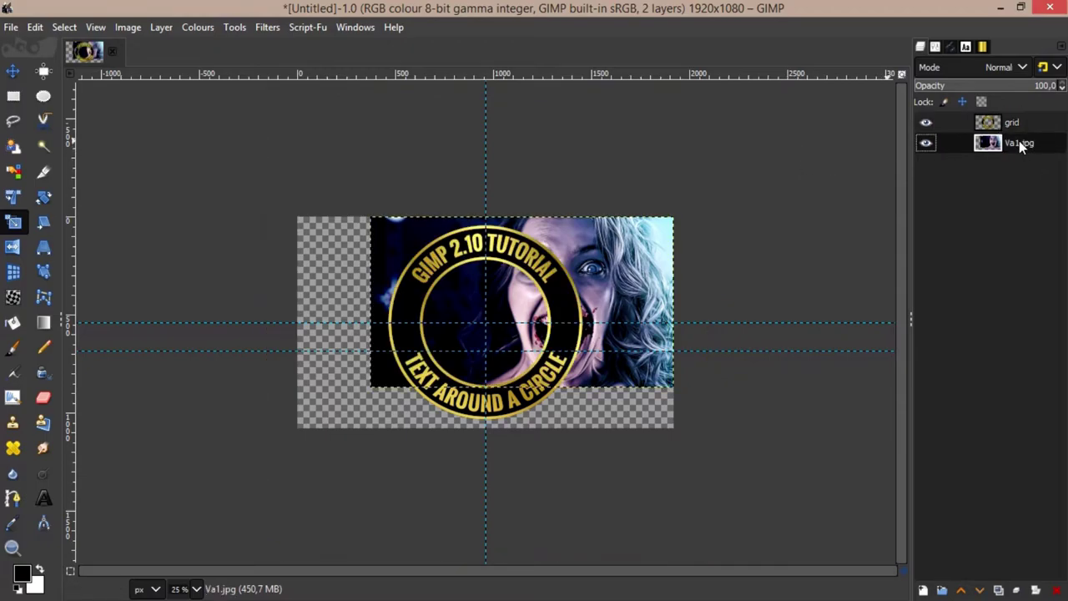
{"action": "left_click", "coordinate": [13, 75]}
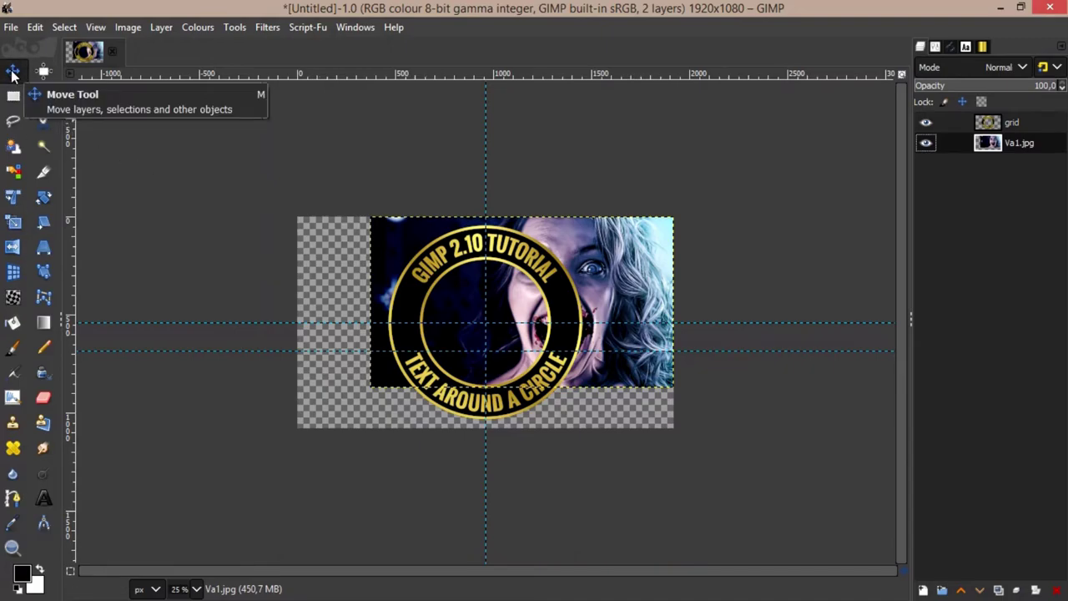
{"action": "left_click_drag", "start_coordinate": [608, 297], "coordinate": [549, 317]}
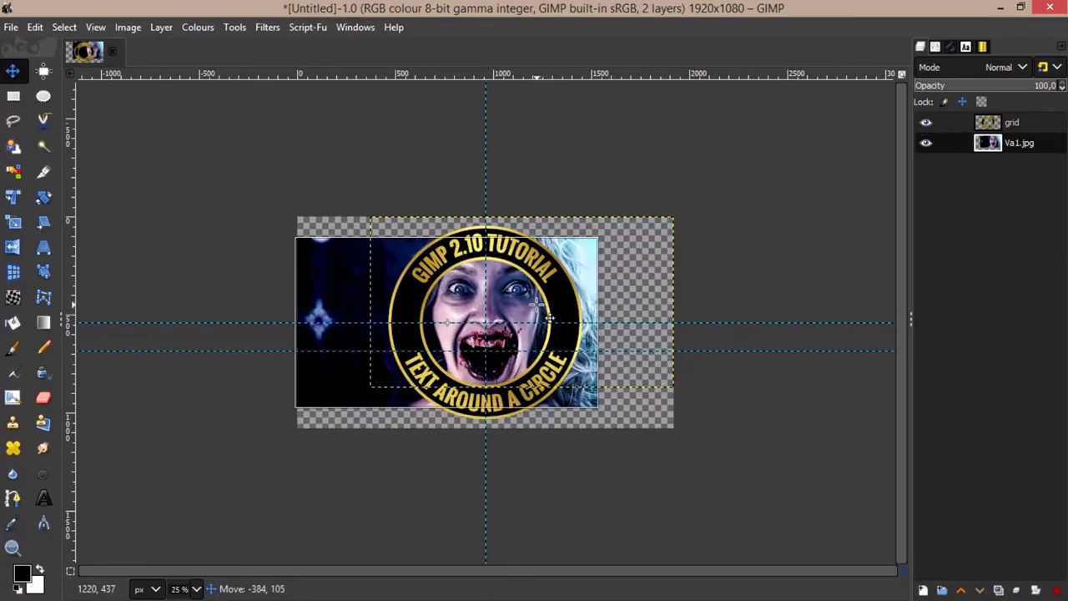
{"action": "left_click_drag", "start_coordinate": [549, 317], "coordinate": [547, 315]}
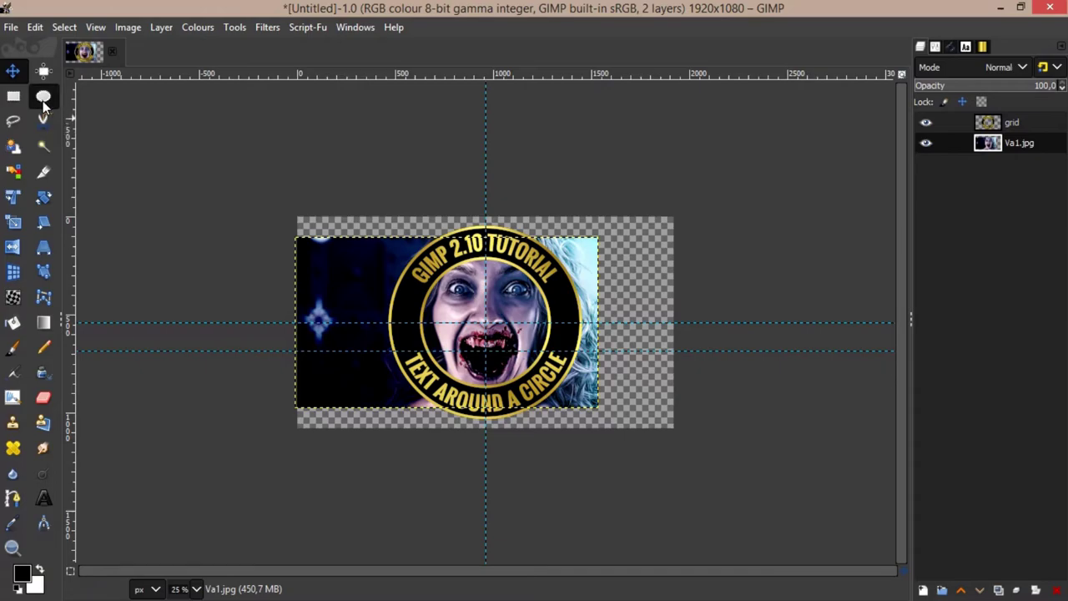
Pick Ellipse Select and zoom the view to 50%
{"action": "left_click", "coordinate": [42, 99]}
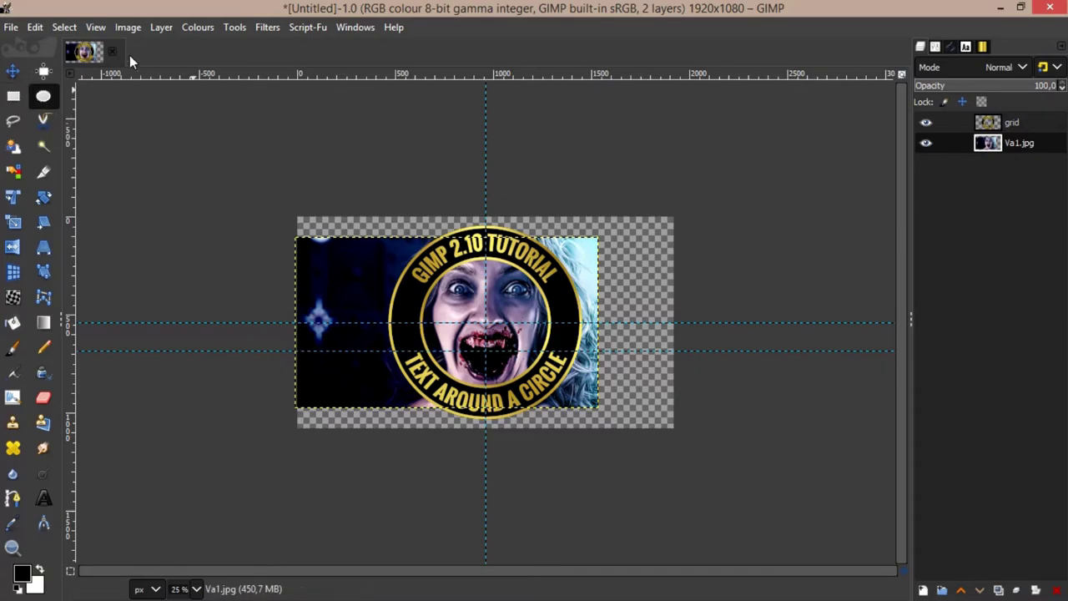
{"action": "left_click", "coordinate": [100, 27]}
{"action": "mouse_move", "coordinate": [130, 102]}
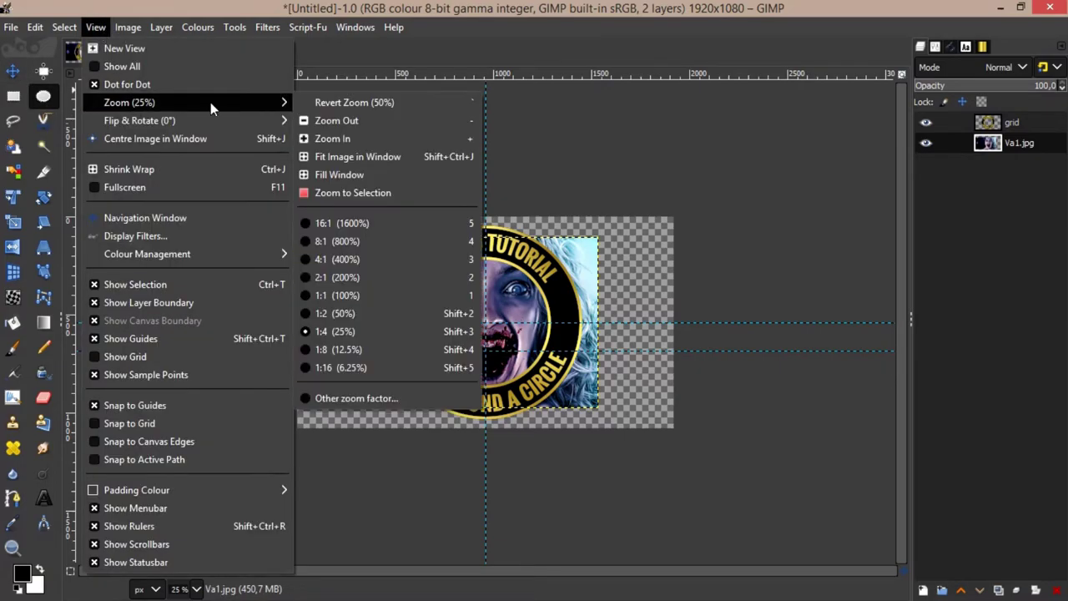
{"action": "left_click", "coordinate": [344, 315]}
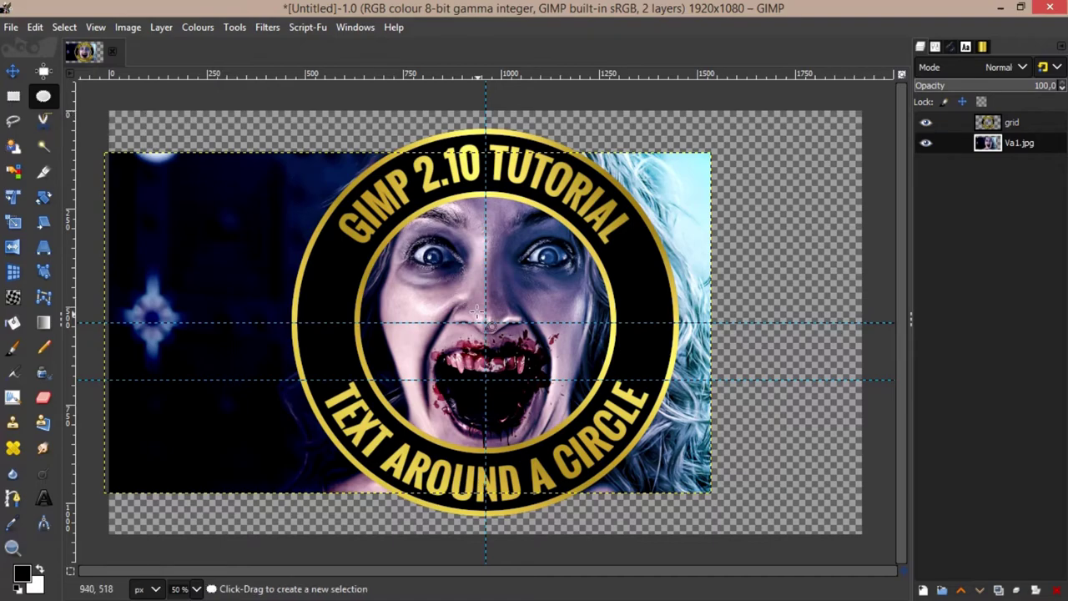
Select a 672×672 circle at the inner gold ring, invert it, and clear the photo outside
{"action": "left_click_drag", "start_coordinate": [486, 322], "coordinate": [551, 451]}
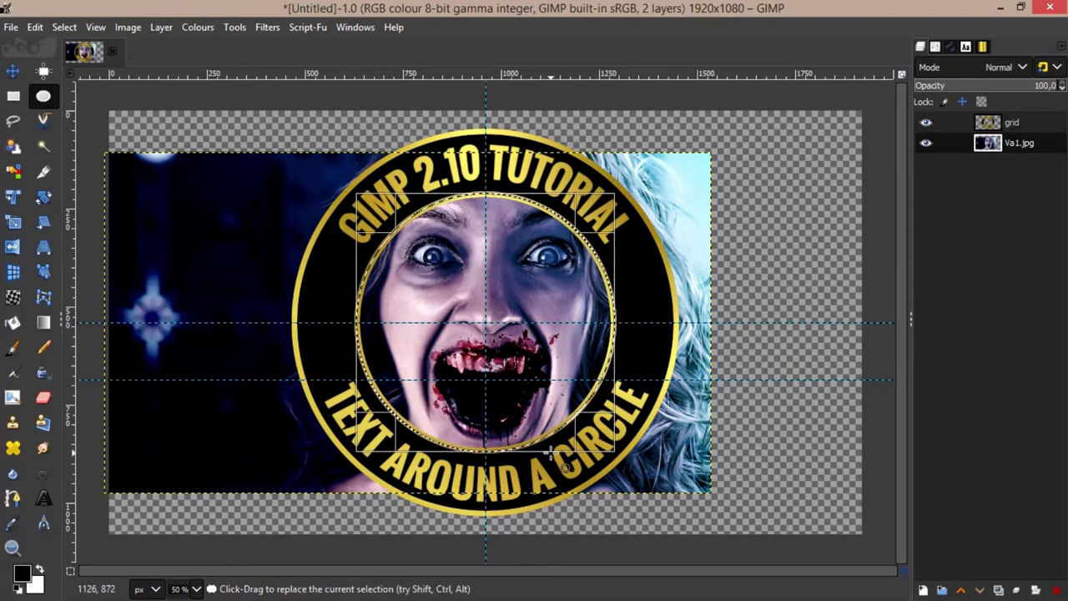
{"action": "left_click", "coordinate": [70, 30]}
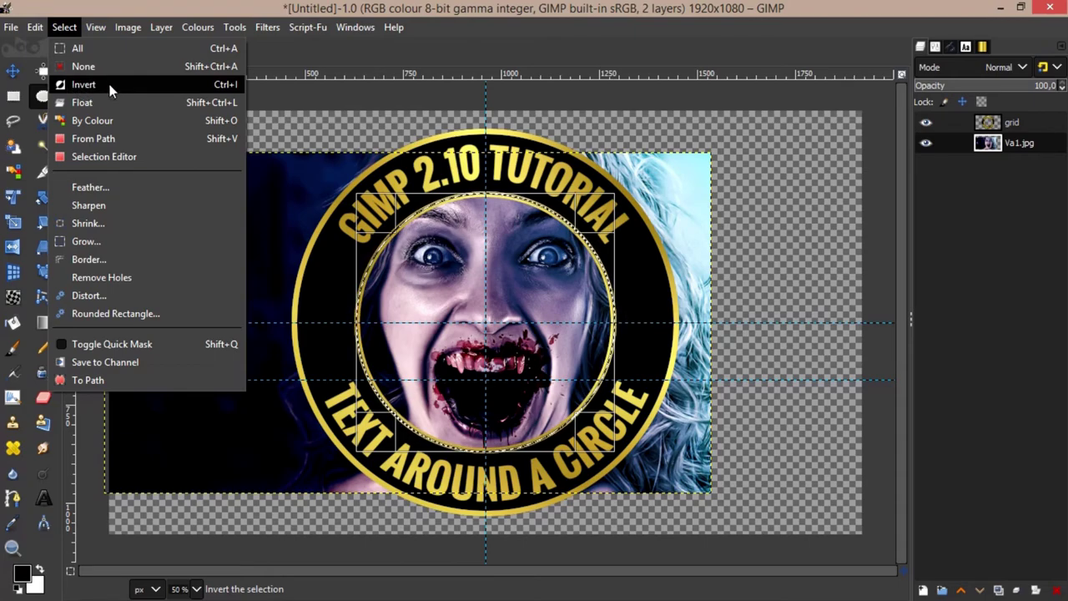
{"action": "left_click", "coordinate": [110, 85]}
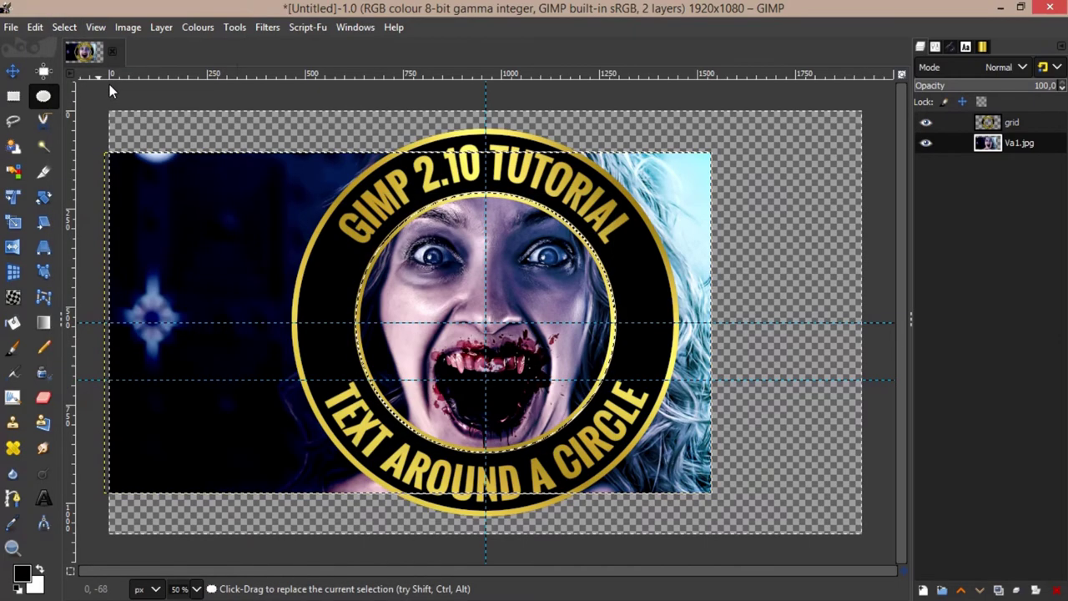
{"action": "left_click", "coordinate": [36, 29]}
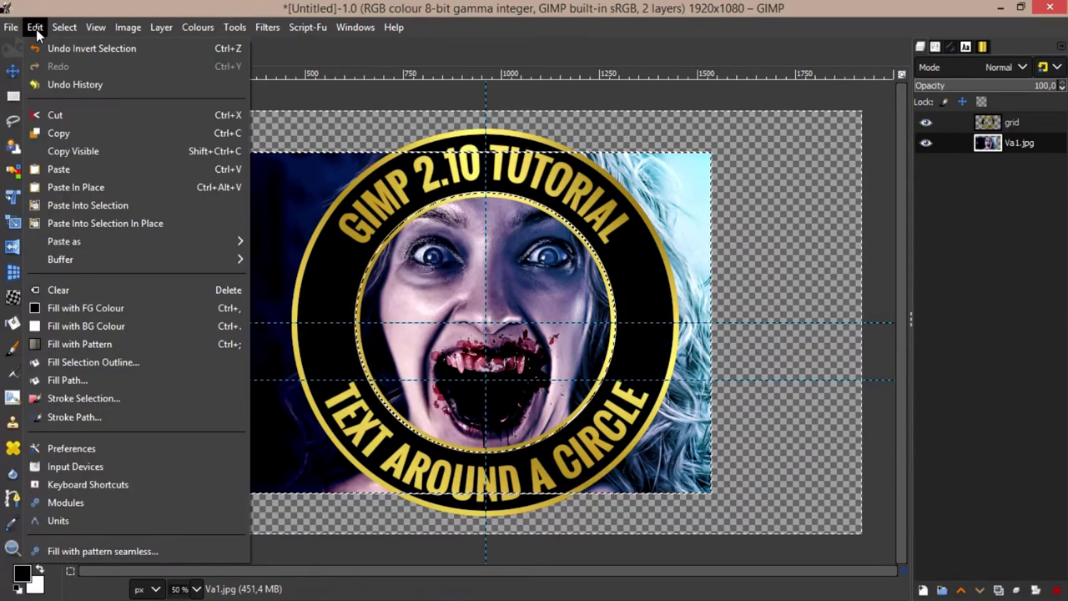
{"action": "left_click", "coordinate": [74, 290]}
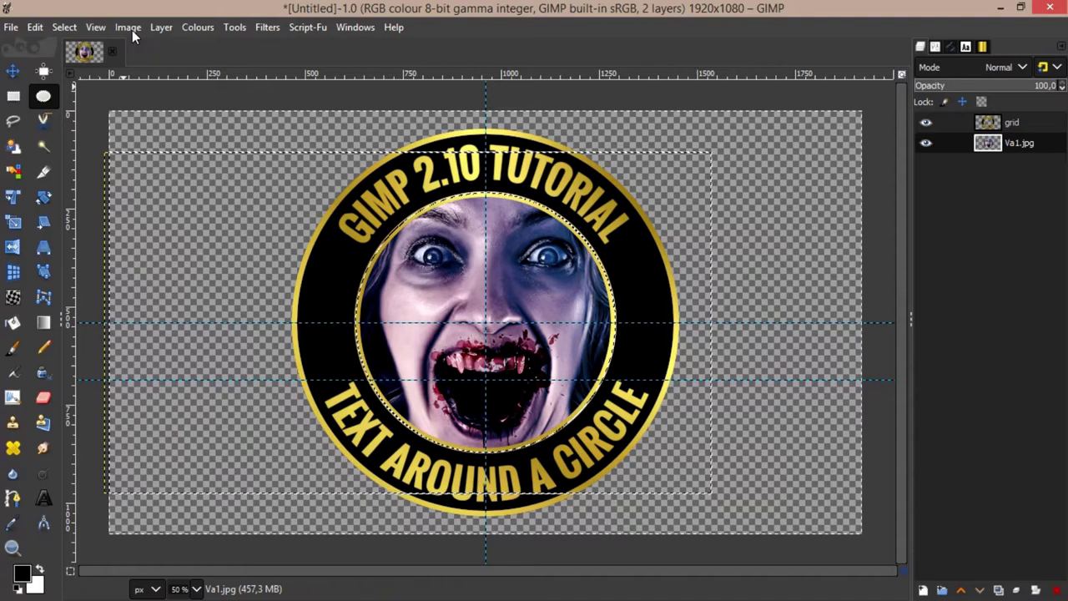
Drop the selection and enlarge the Va1.jpg layer to the full image size
{"action": "left_click", "coordinate": [66, 28]}
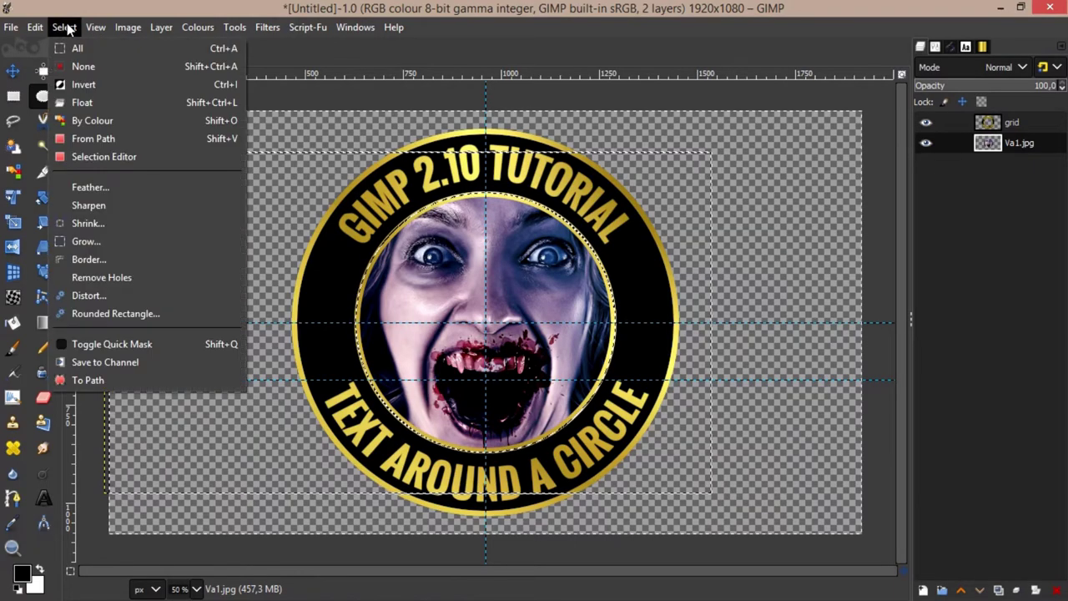
{"action": "left_click", "coordinate": [82, 67]}
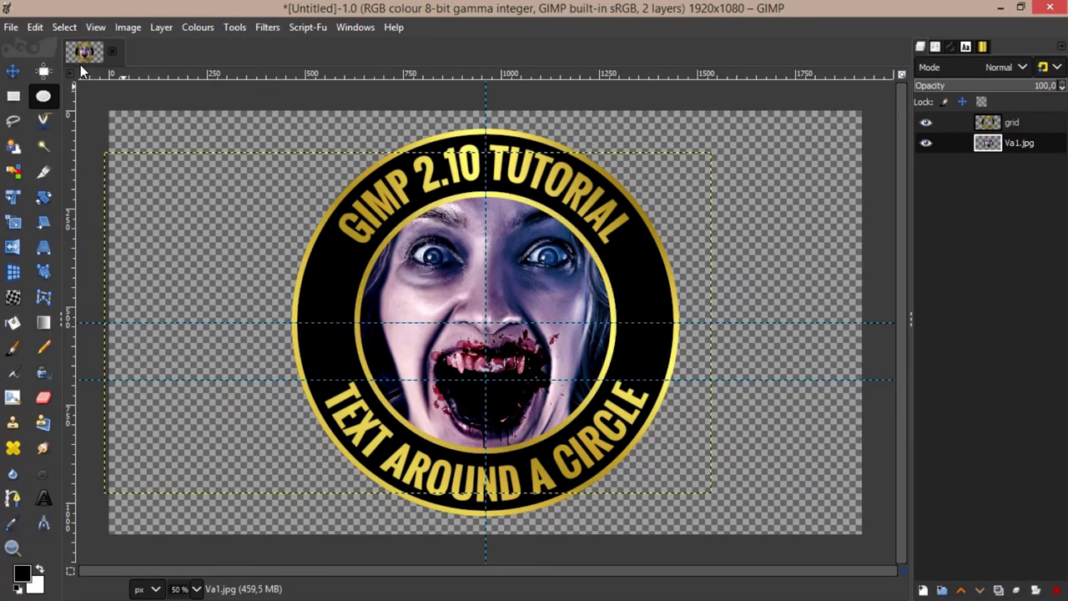
{"action": "left_click", "coordinate": [162, 27]}
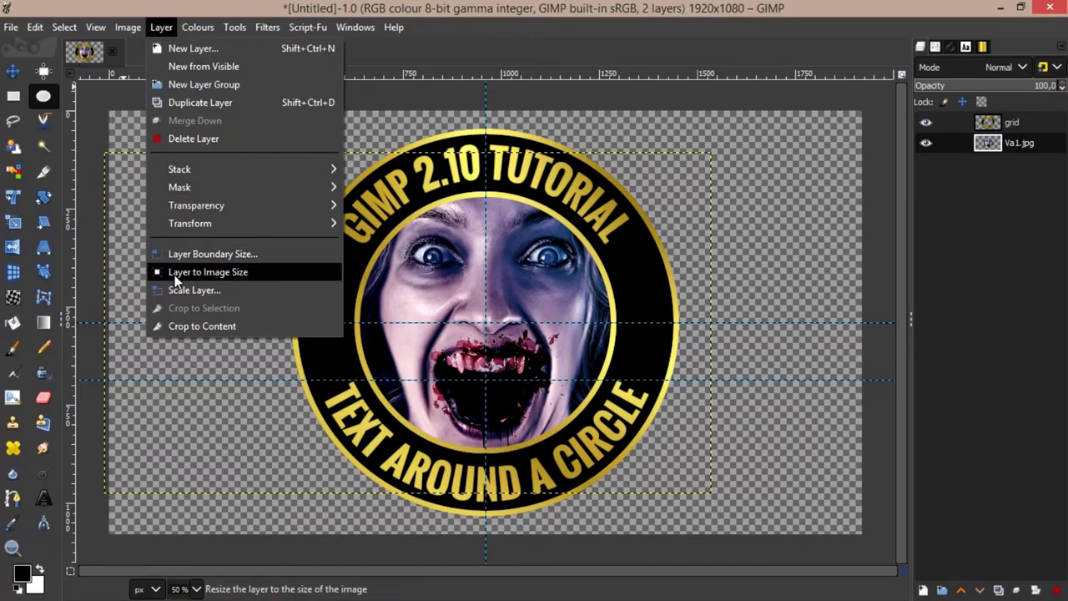
{"action": "left_click", "coordinate": [251, 272]}
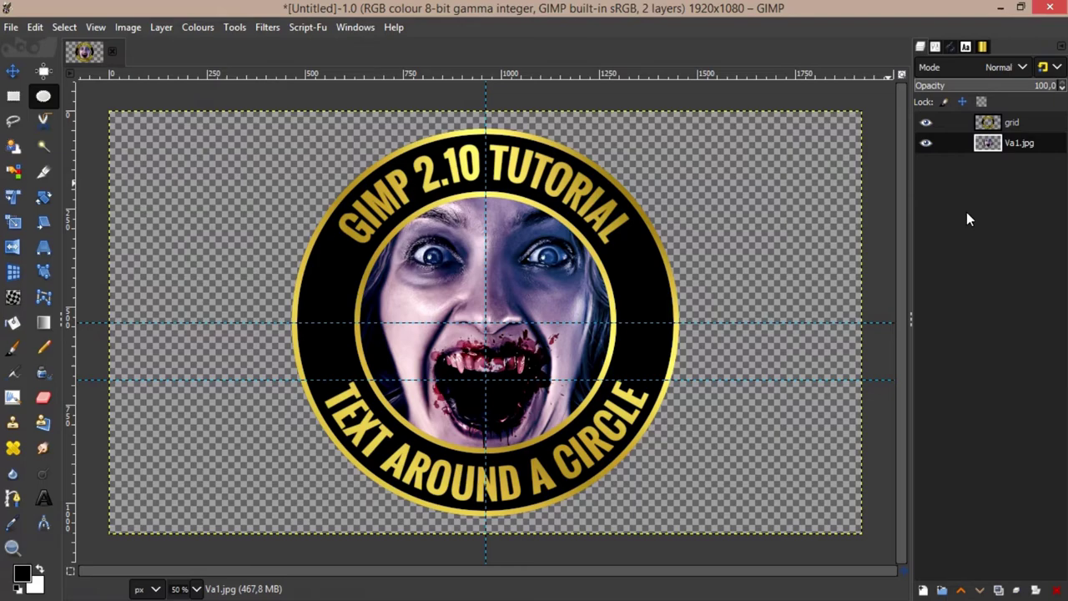
Merge the grid badge layer down into the Va1.jpg photo layer
{"action": "left_click", "coordinate": [1015, 124]}
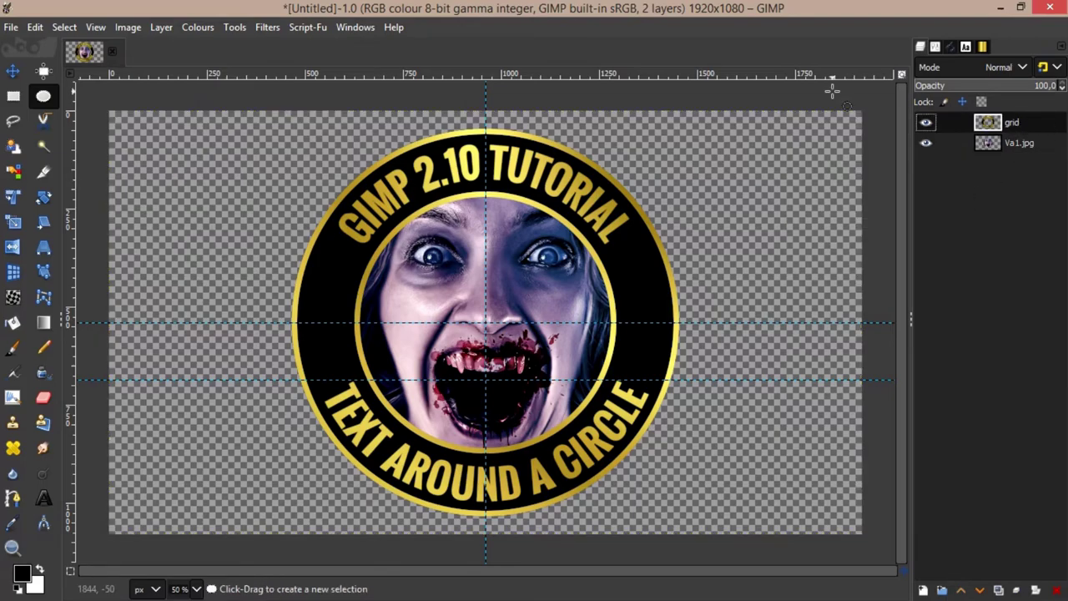
{"action": "left_click", "coordinate": [161, 27]}
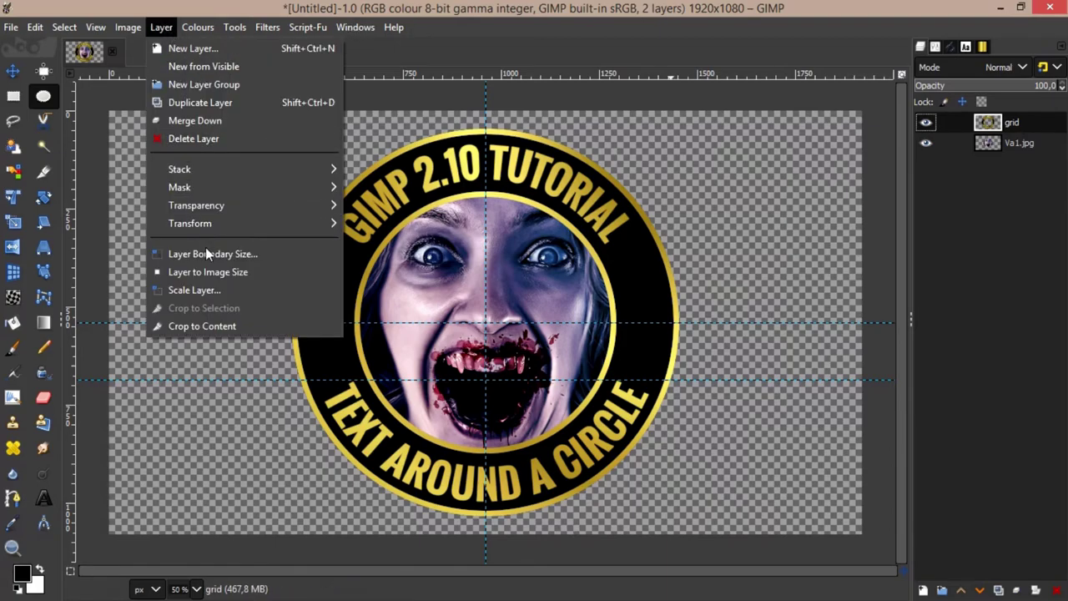
{"action": "left_click", "coordinate": [193, 124]}
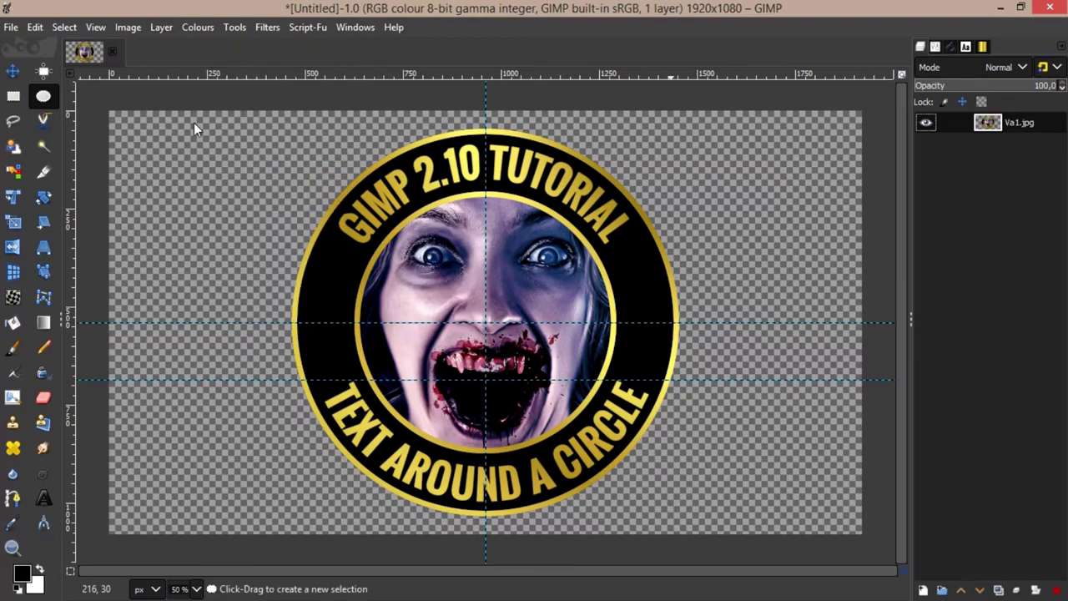
Remove all guides from the badge image via Image > Guides
{"action": "left_click", "coordinate": [128, 27]}
{"action": "mouse_move", "coordinate": [147, 417]}
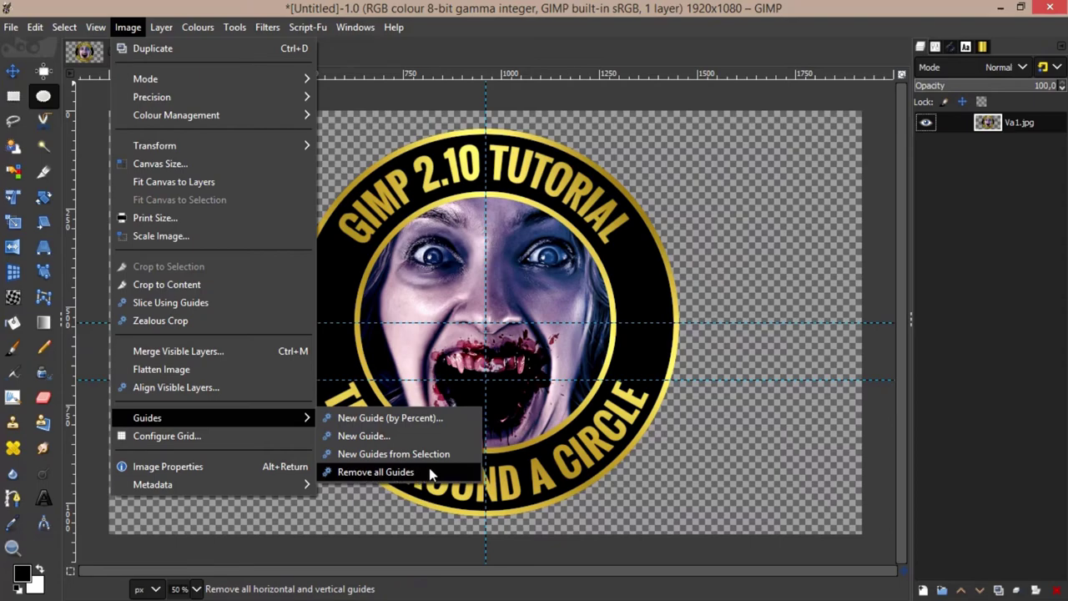
{"action": "left_click", "coordinate": [369, 473]}
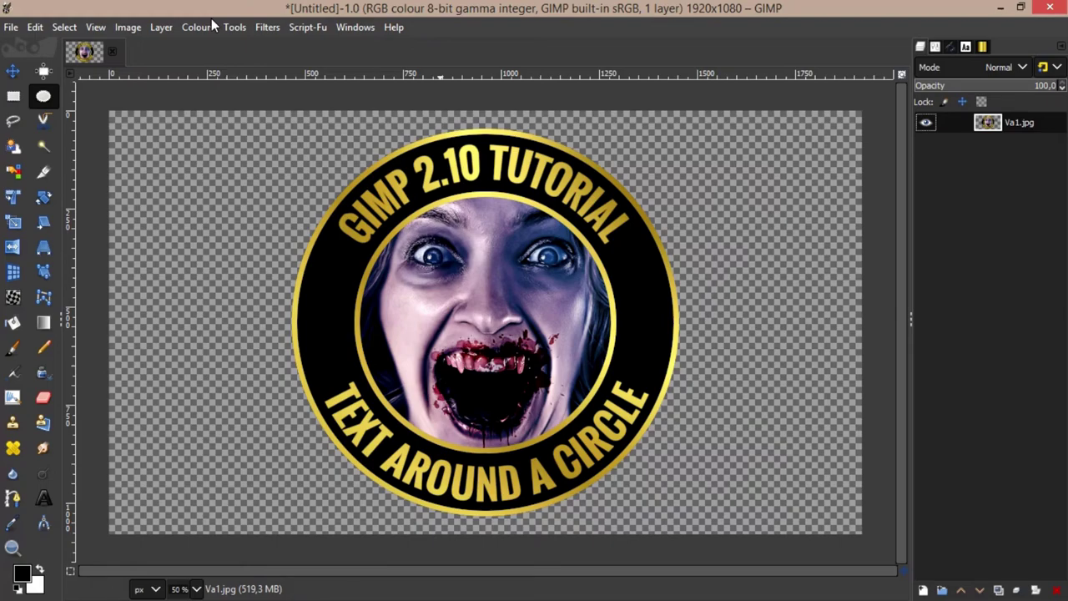
{"action": "left_click", "coordinate": [12, 29]}
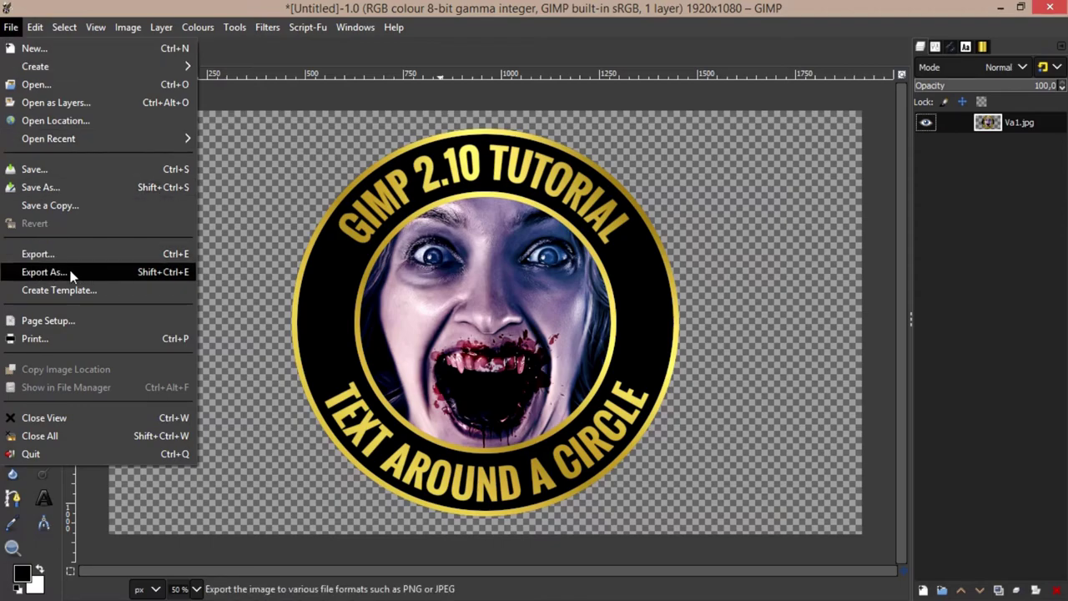
Export the badge to the Desktop as Untitled.png in PNG format with compression level 9
{"action": "left_click", "coordinate": [41, 273]}
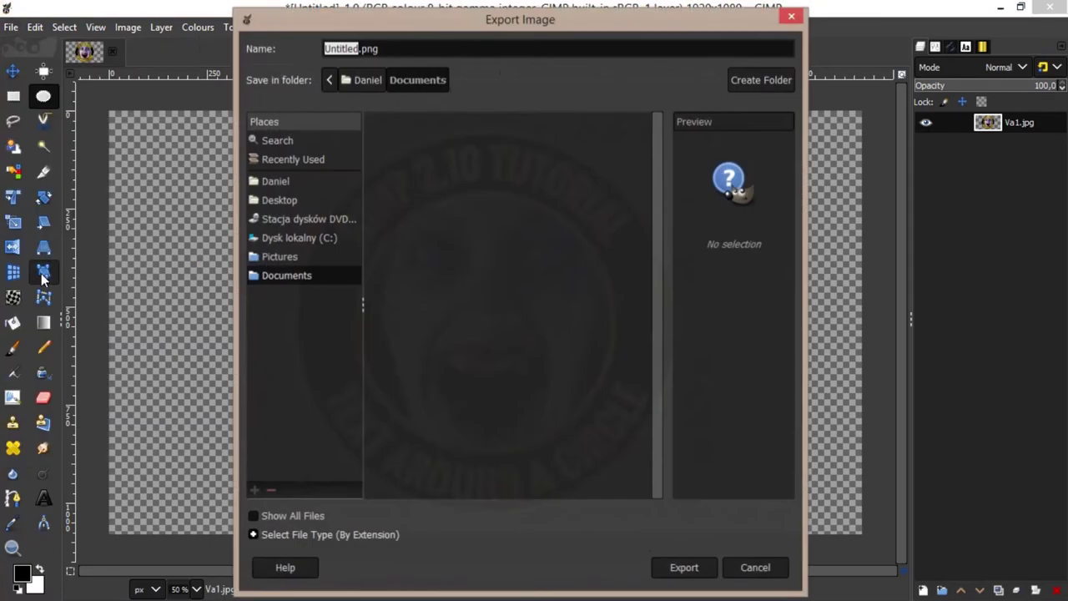
{"action": "left_click", "coordinate": [282, 200]}
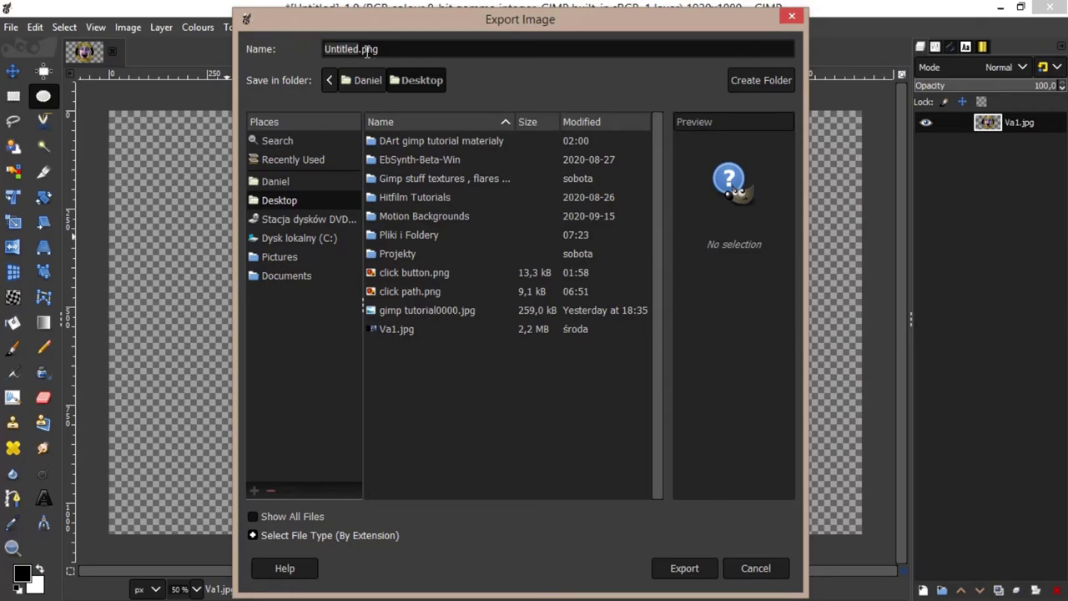
{"action": "left_click", "coordinate": [302, 535]}
{"action": "mouse_move", "coordinate": [782, 410]}
{"action": "left_mouse_down"}
{"action": "mouse_move", "coordinate": [780, 526]}
{"action": "mouse_move", "coordinate": [782, 483]}
{"action": "left_mouse_up"}
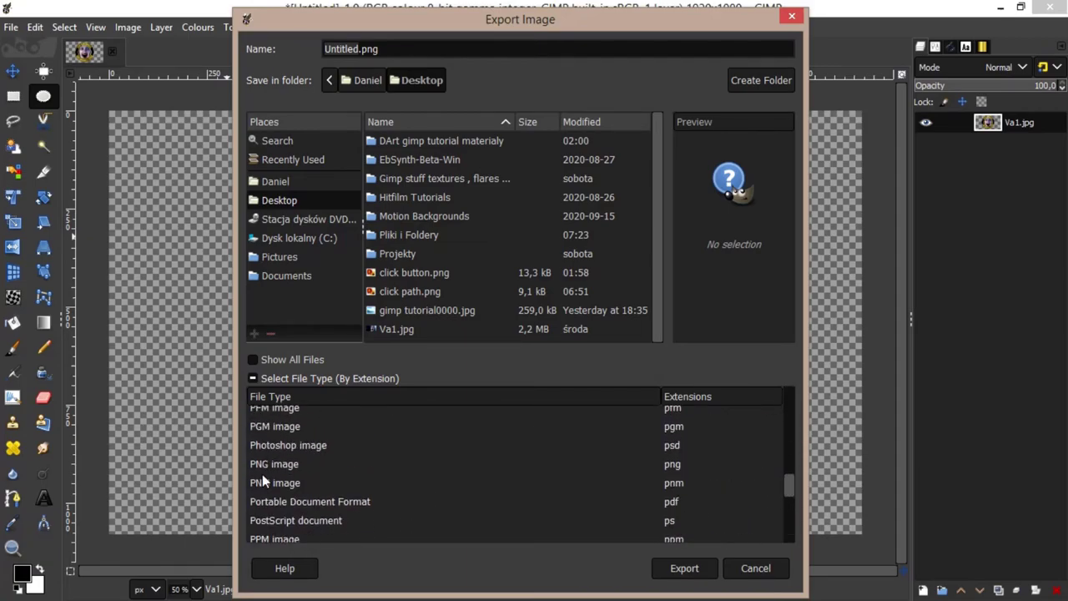
{"action": "left_click", "coordinate": [282, 465]}
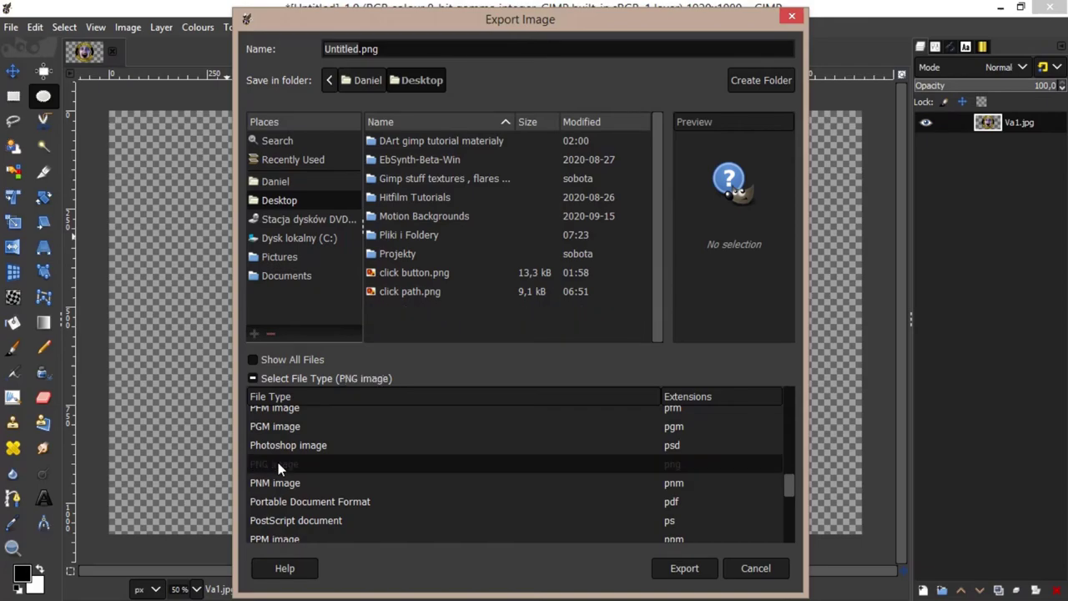
{"action": "left_click", "coordinate": [695, 569]}
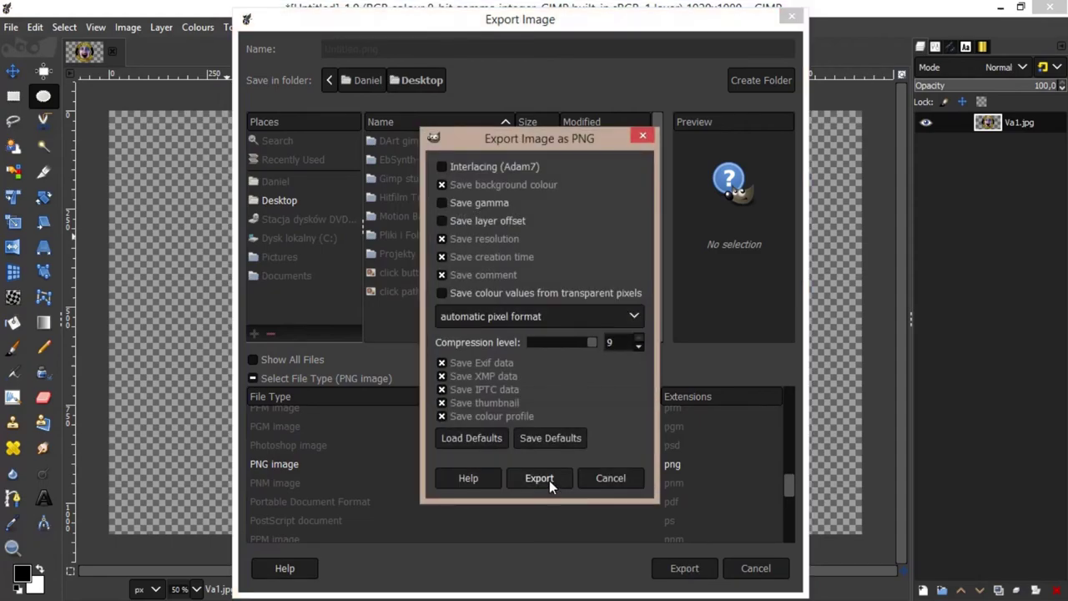
{"action": "left_click", "coordinate": [549, 481]}
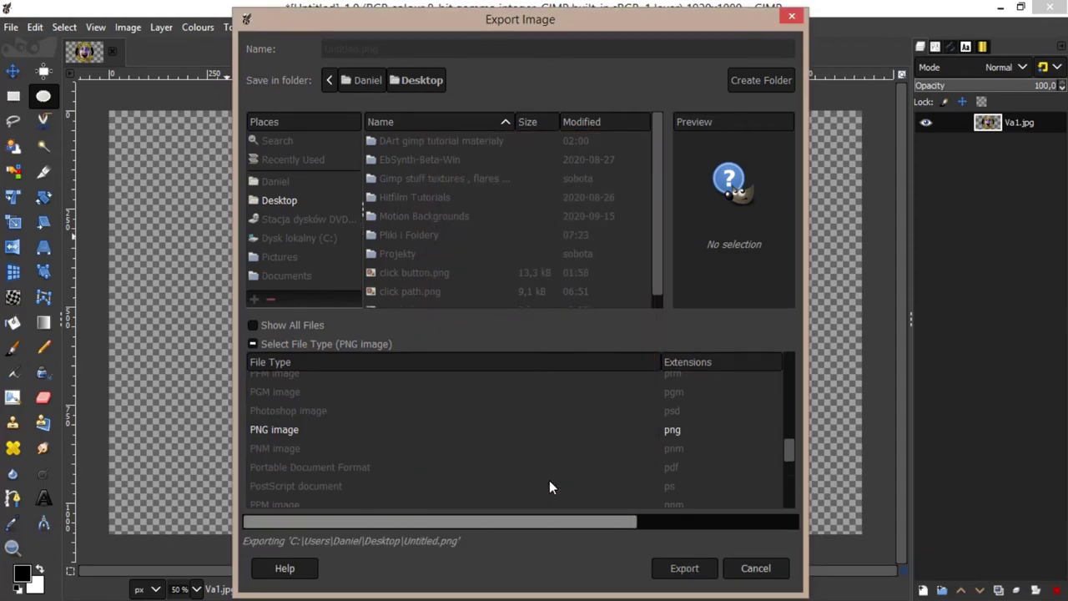